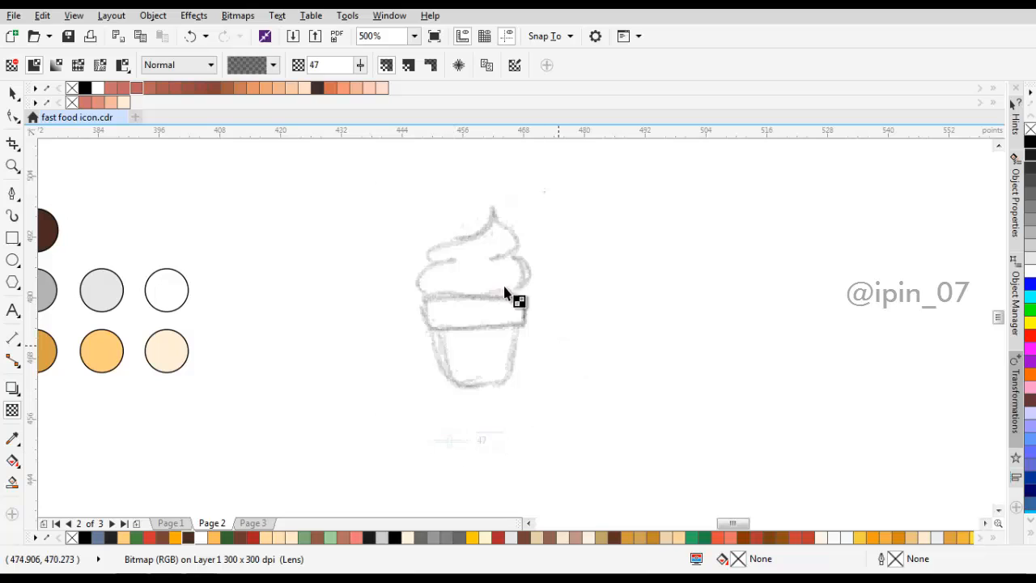
Step: Draw a rectangle about 19.4 by 5.9 pt over the rim band of the ice cream cup sketch
key(Escape)
key(space)
click(13, 237)
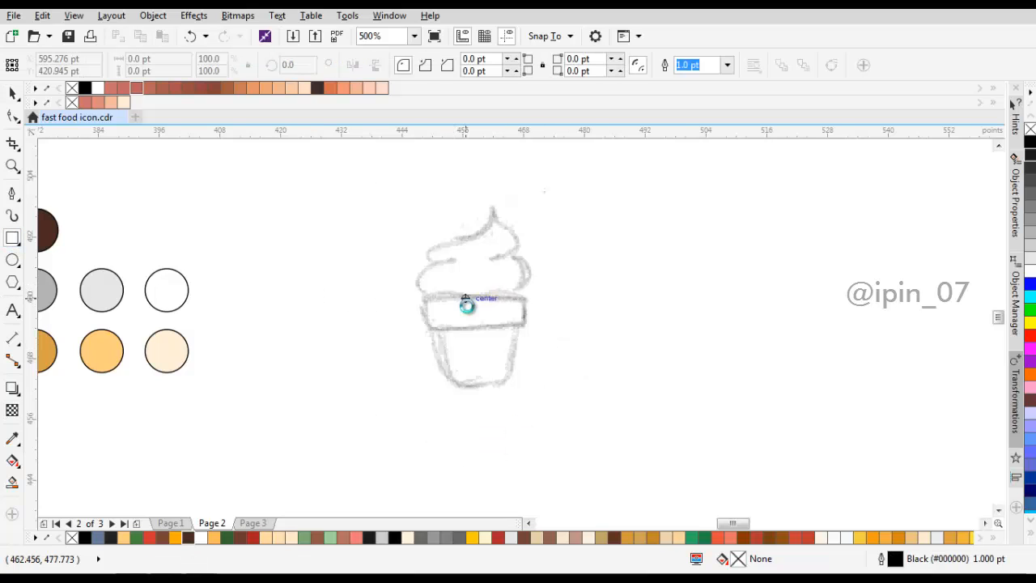
scroll(467, 303, up, 2)
mouse_move(384, 287)
mouse_down()
mouse_move(435, 342)
mouse_move(583, 349)
mouse_up()
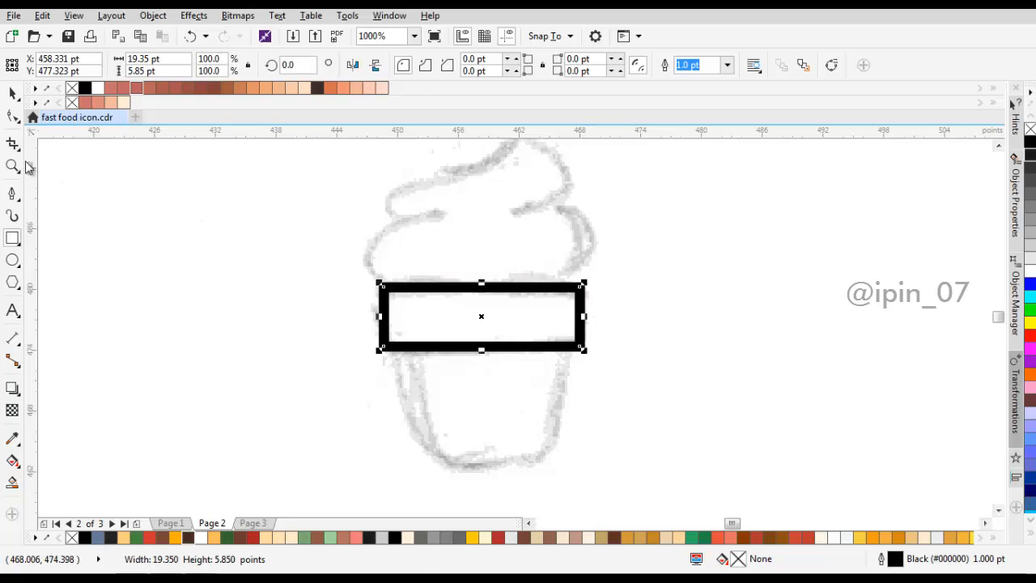
Step: Round all four corners of the rim rectangle to a radius of about 1 pt
click(13, 116)
scroll(583, 297, up, 2)
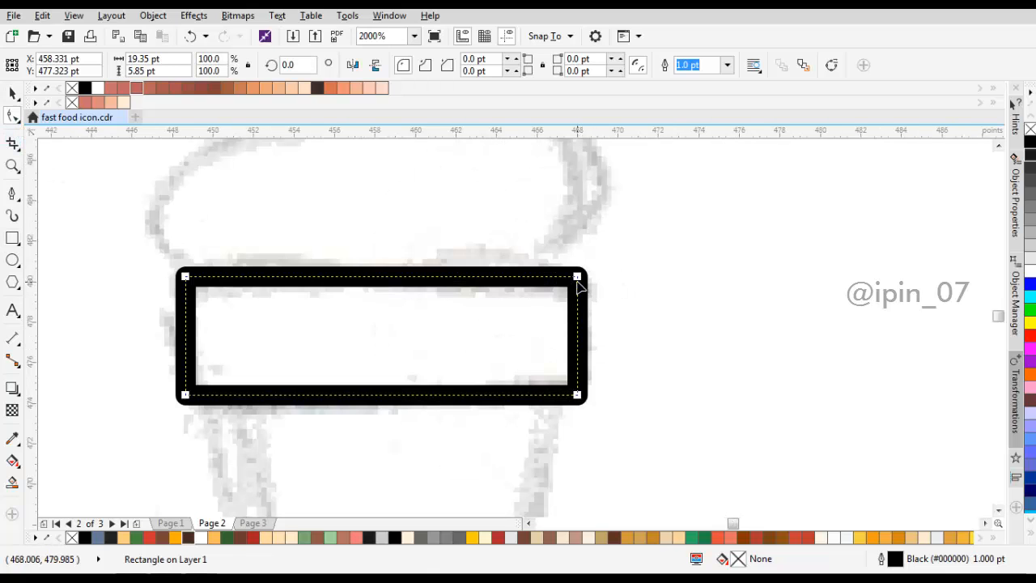
drag(578, 280, 558, 303)
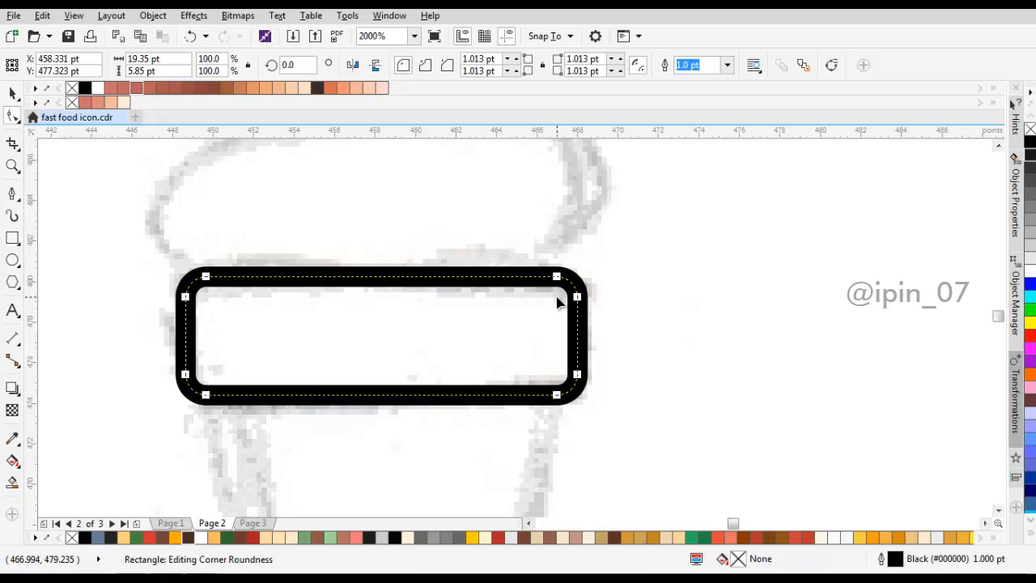
Step: Draw a rectangle about 15.1 by 10.6 pt directly below the rim for the cup body
drag(265, 255, 351, 169)
scroll(415, 332, down, 1)
drag(415, 332, 416, 289)
key(F6)
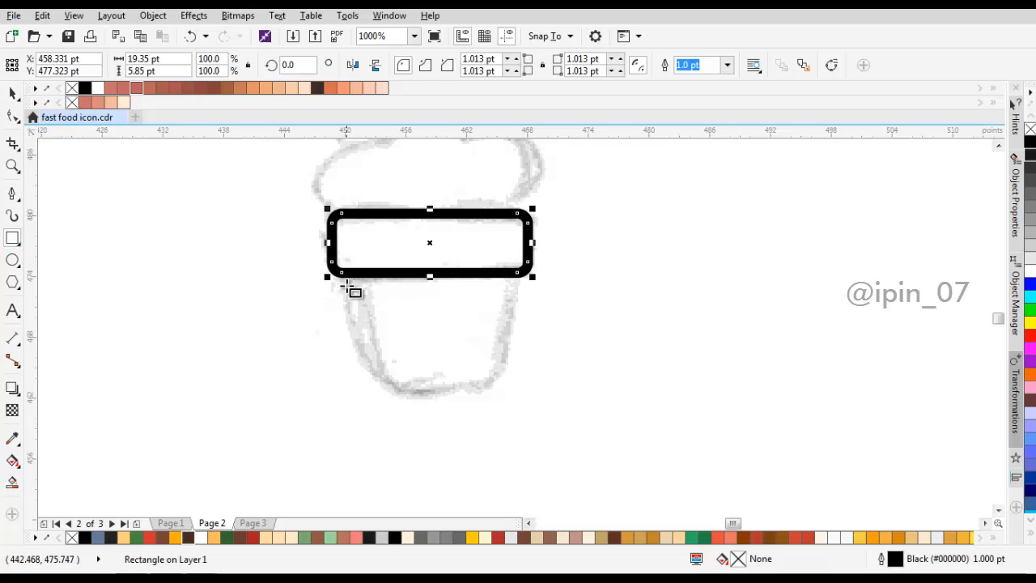
drag(340, 272, 500, 382)
Step: Select the cup body together with the rim and align their centers along the vertical axis
key(space)
shift+click(497, 229)
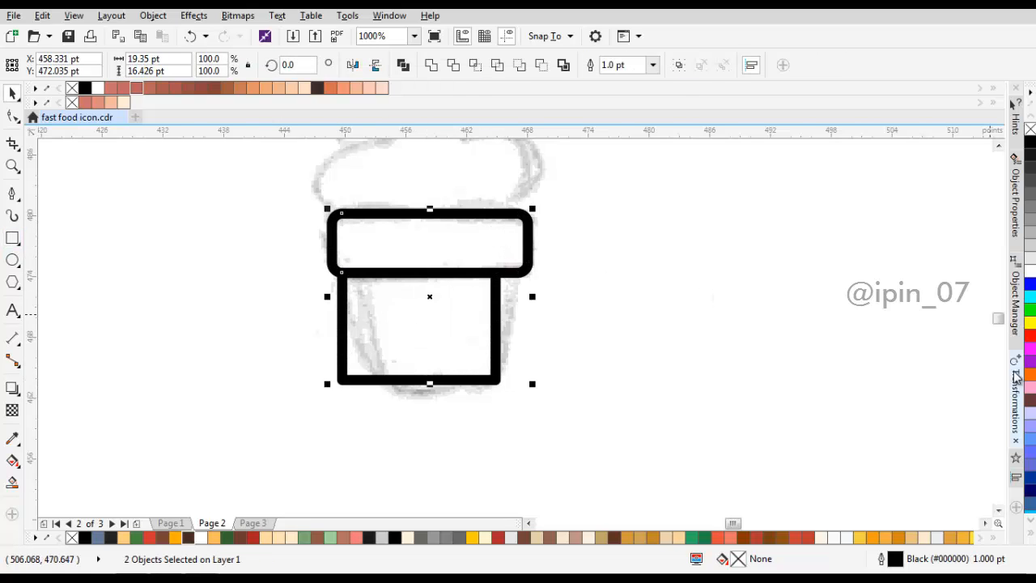
click(1016, 477)
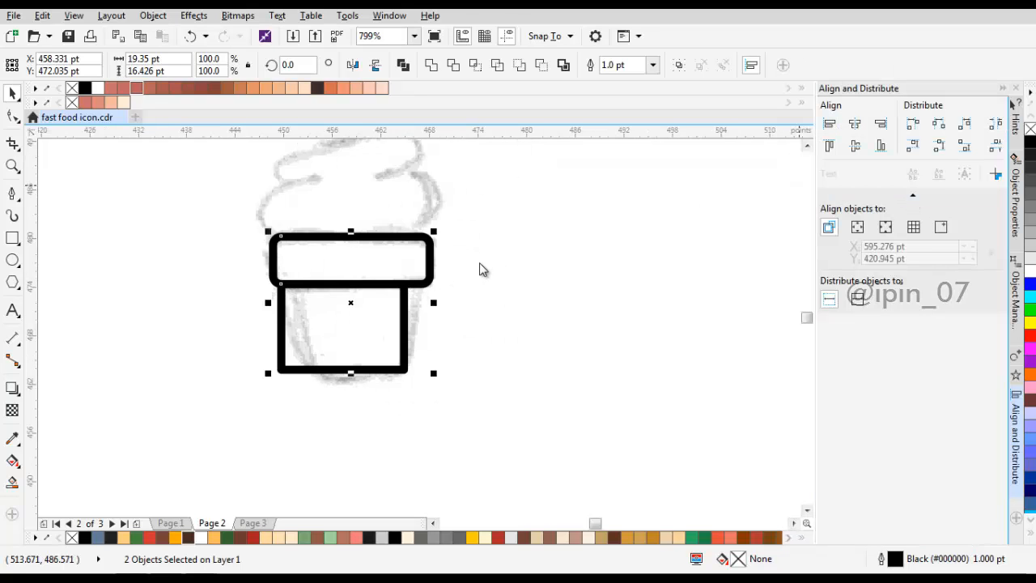
click(855, 123)
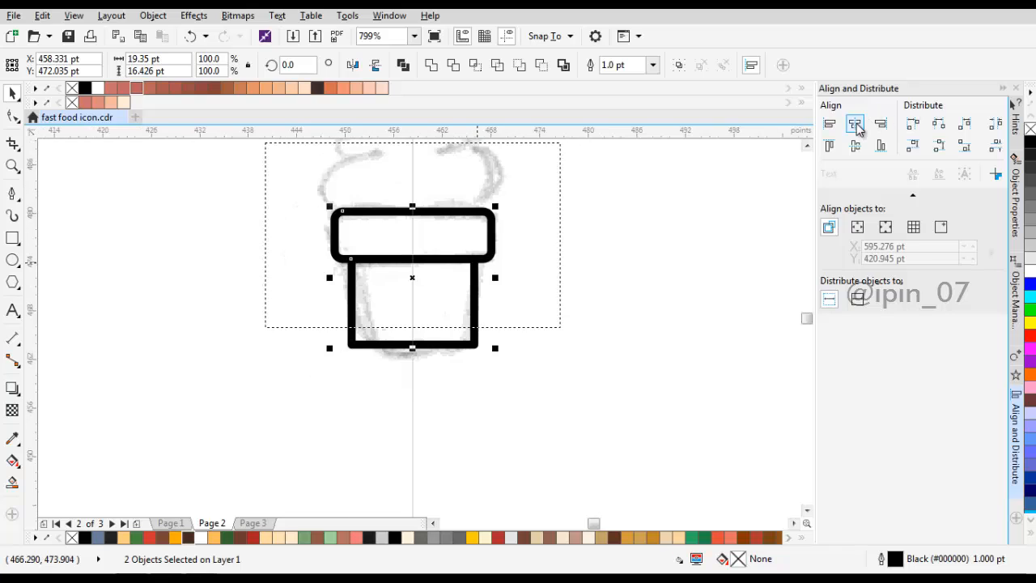
Step: Stretch the cup body downward to about 13.5 pt tall and narrow it symmetrically to about 11.3 pt wide
click(463, 301)
scroll(422, 321, up, 2)
click(361, 392)
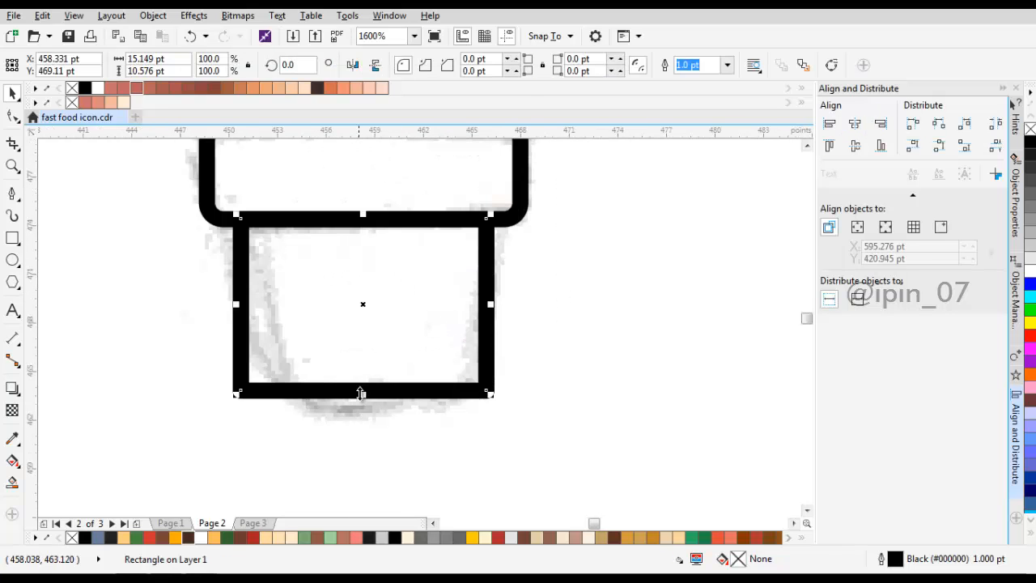
drag(362, 391, 363, 441)
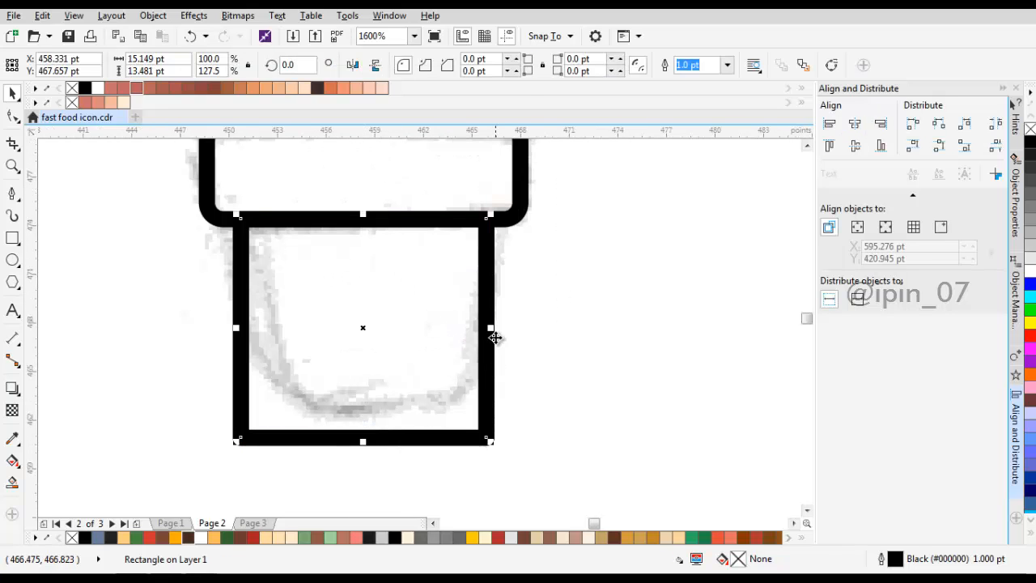
drag(490, 331, 460, 326)
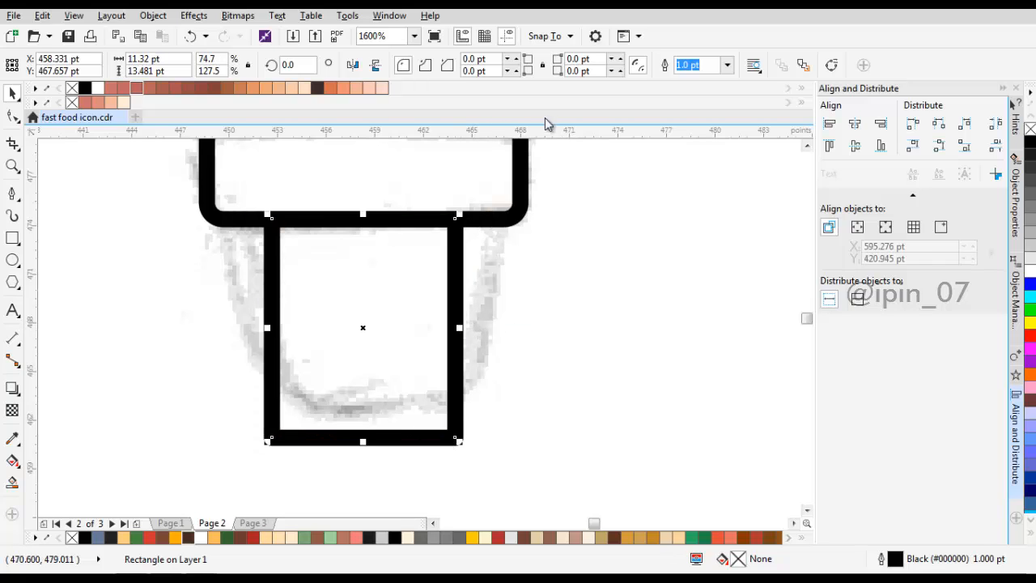
Step: Round the two lower corners of the cup body to a radius of 2.0 pt
click(517, 71)
click(516, 71)
click(620, 71)
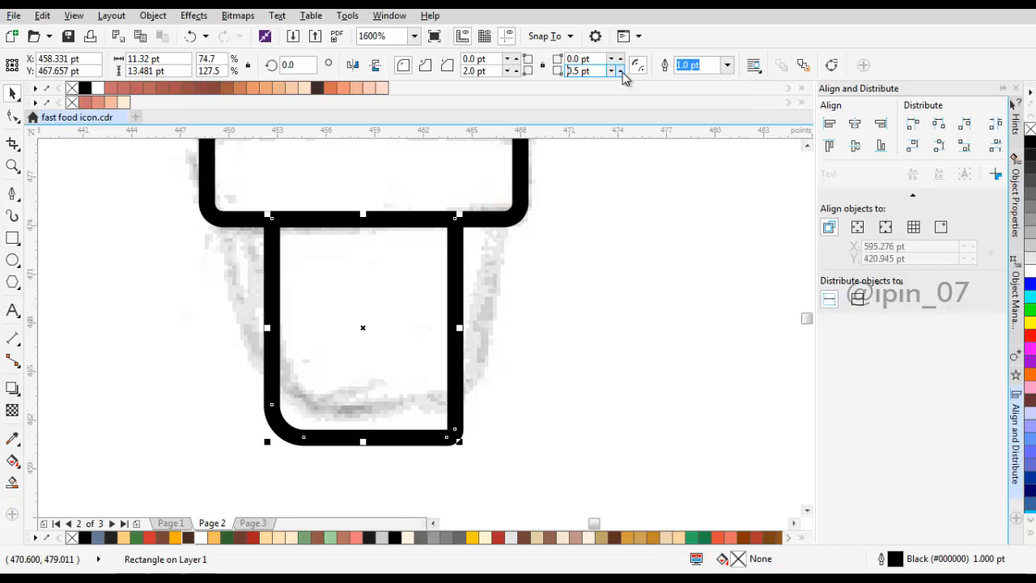
click(622, 72)
click(622, 72)
click(622, 72)
click(1003, 89)
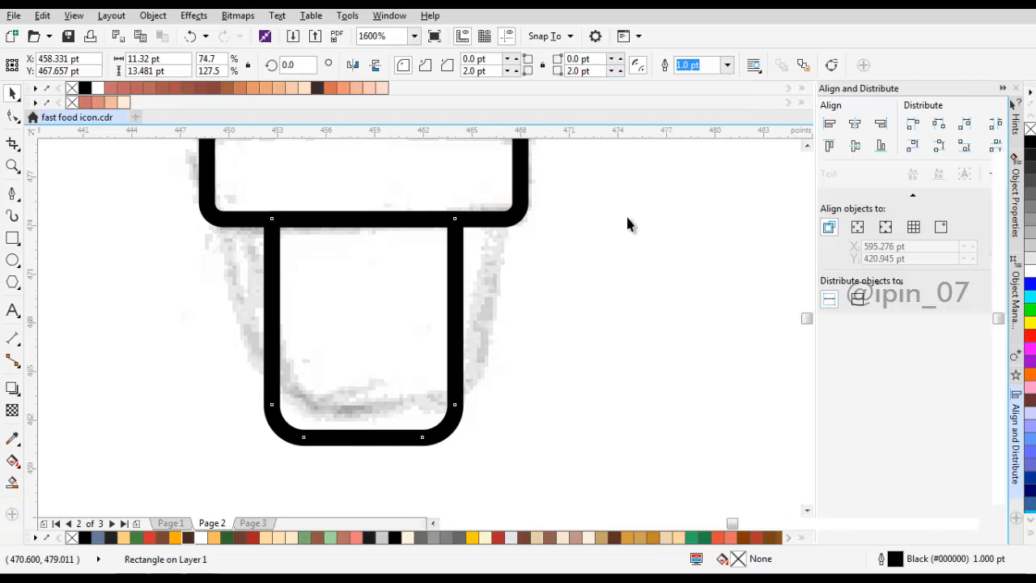
Step: Narrow the cup body symmetrically to about 10.3 pt and extend it downward to about 14.1 pt tall
scroll(606, 274, down, 2)
scroll(509, 293, up, 2)
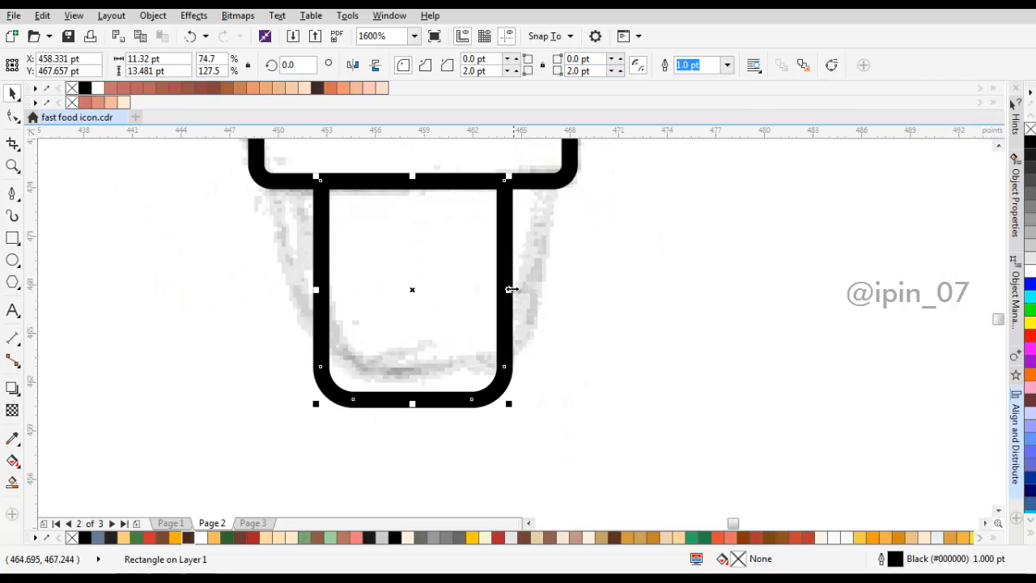
drag(507, 289, 500, 289)
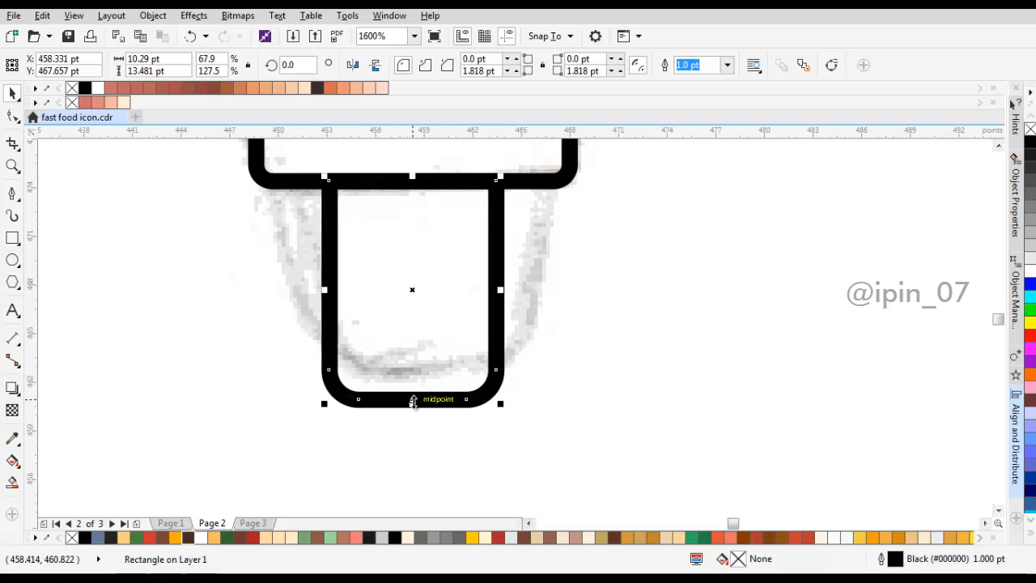
drag(412, 403, 412, 413)
drag(426, 345, 428, 375)
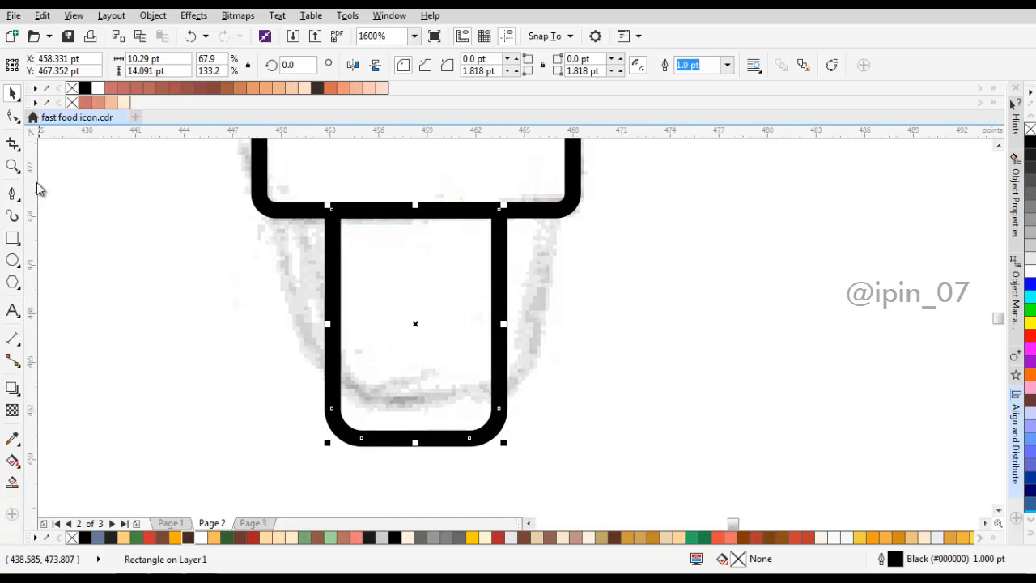
Step: Convert the cup body to curves and spread its two upper corner nodes outward under the rim to taper the cup
click(153, 15)
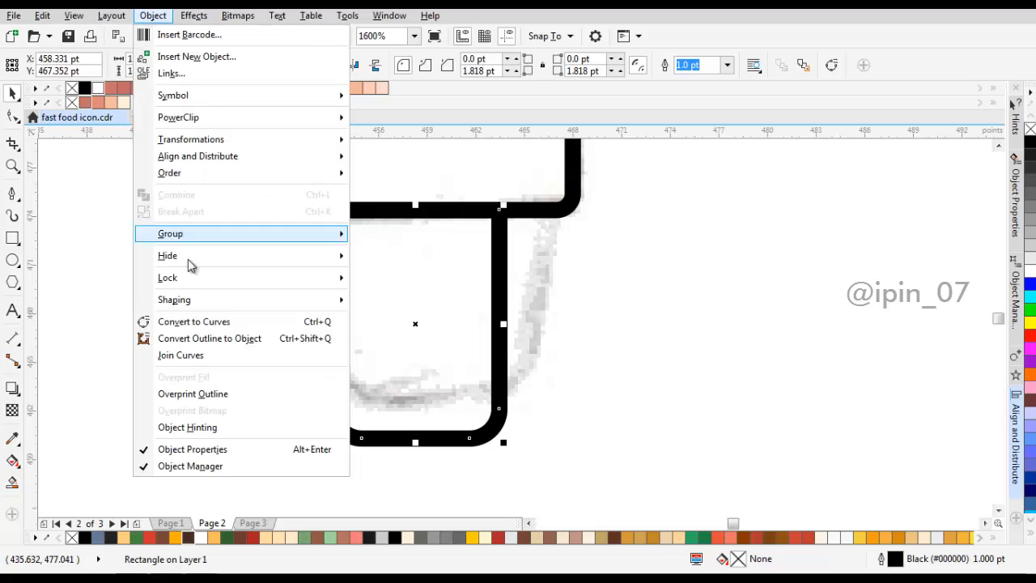
click(198, 323)
drag(440, 236, 430, 260)
click(431, 263)
key(F10)
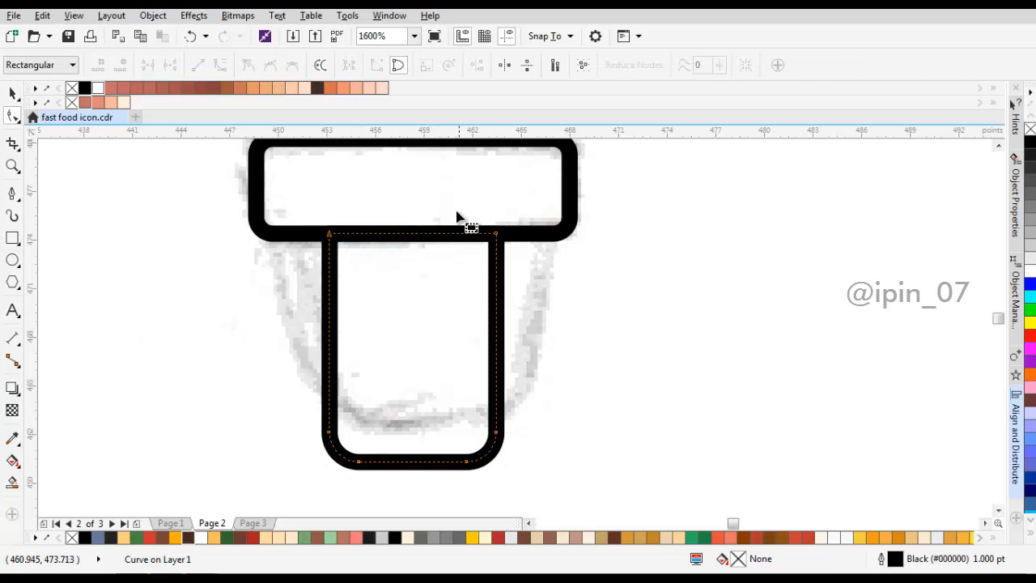
drag(498, 236, 561, 243)
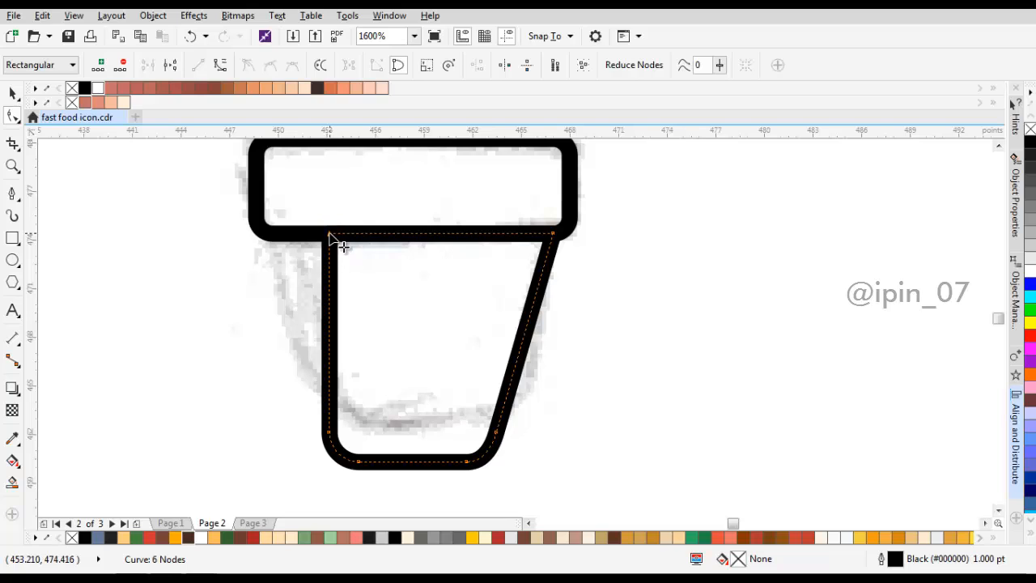
drag(328, 234, 271, 238)
scroll(435, 292, down, 1)
key(space)
click(534, 278)
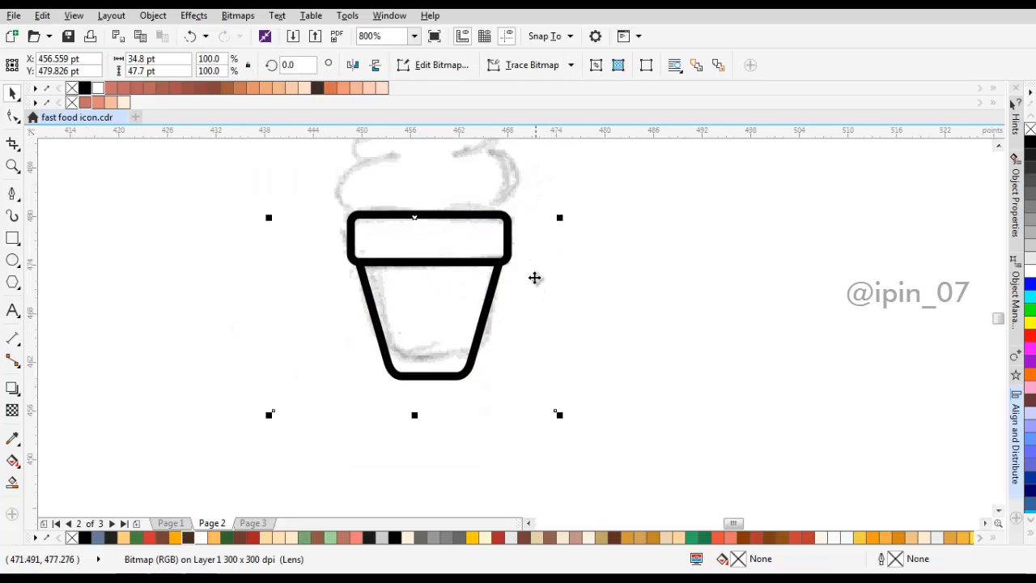
scroll(502, 283, down, 3)
scroll(488, 292, up, 2)
drag(489, 307, 634, 311)
key(ctrl+z)
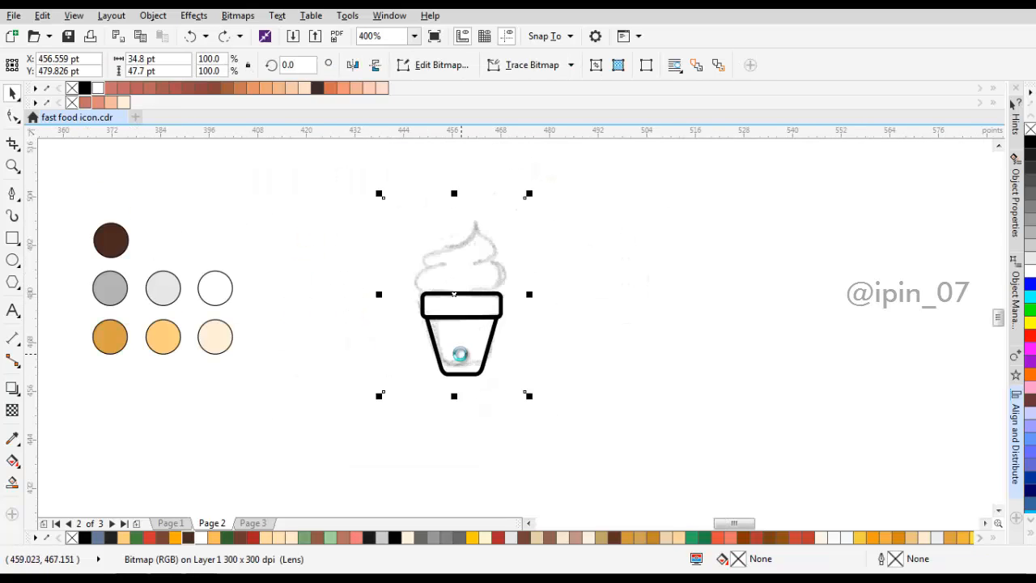
Step: Stretch the tapered cup body slightly downward from its lower edge
scroll(460, 354, up, 1)
click(461, 397)
scroll(462, 405, up, 1)
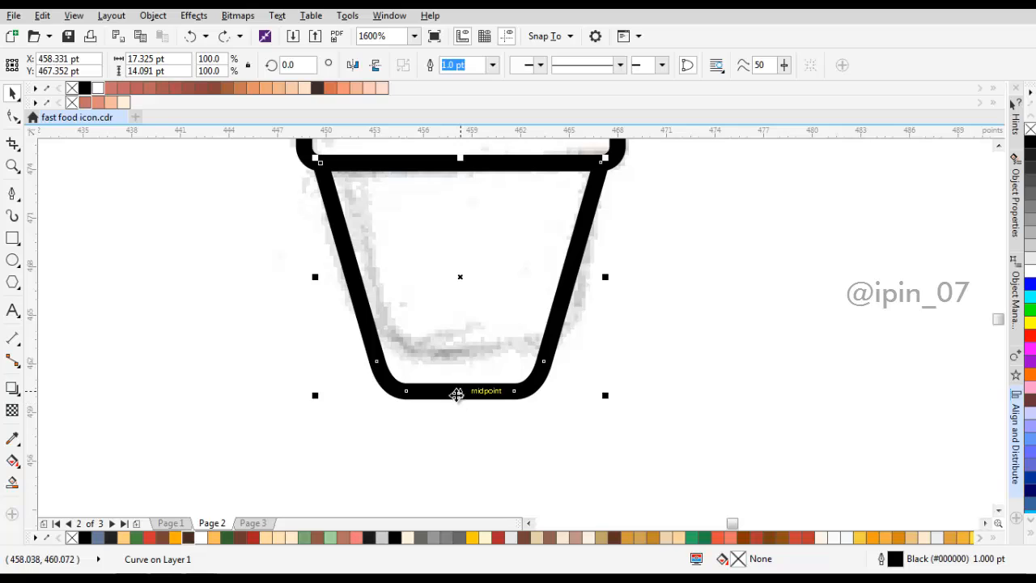
drag(460, 395, 461, 413)
scroll(474, 287, down, 2)
Step: Draw a rectangle about 17.1 by 6 pt directly above the rim for the lower ice cream layer
click(495, 242)
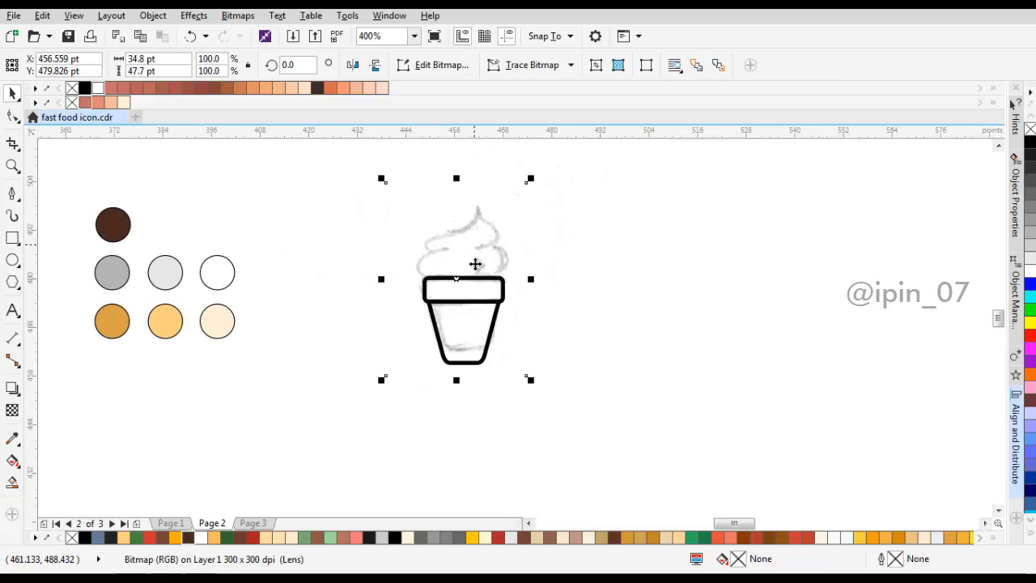
scroll(485, 253, up, 1)
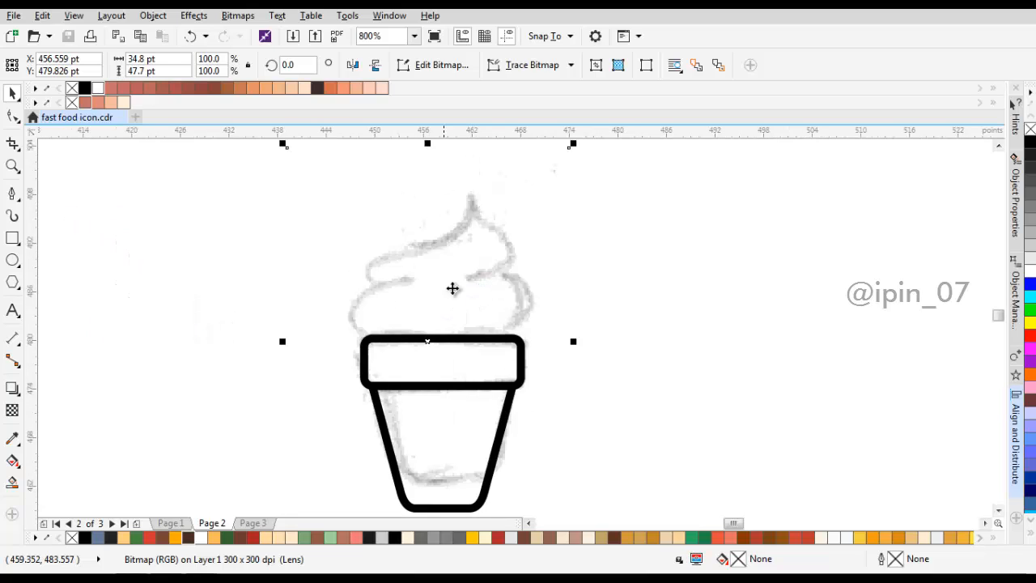
click(17, 239)
drag(367, 289, 510, 342)
scroll(509, 342, up, 1)
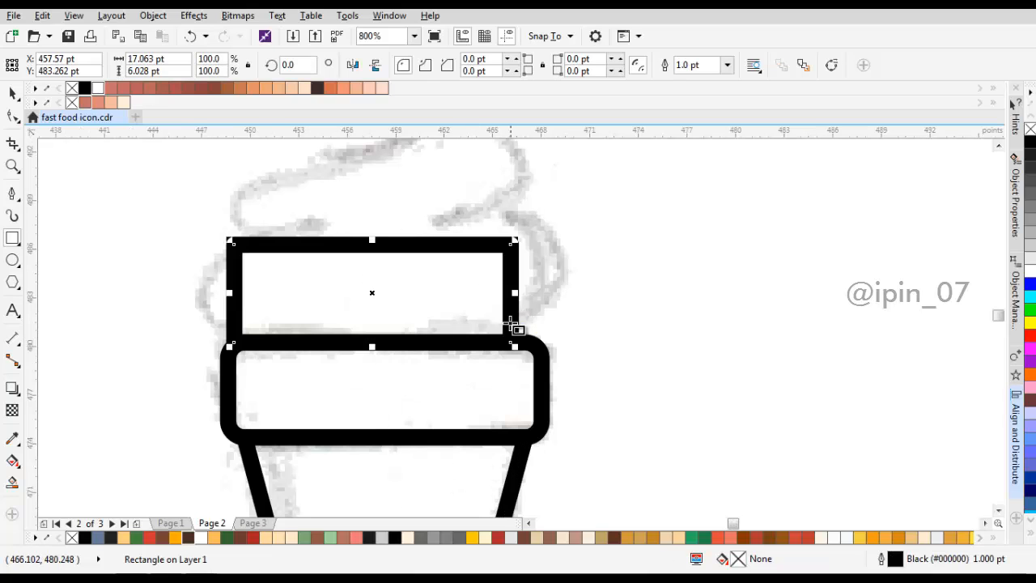
Step: Select the lower ice cream layer together with the rim and center them on the same vertical axis
key(space)
shift+click(496, 345)
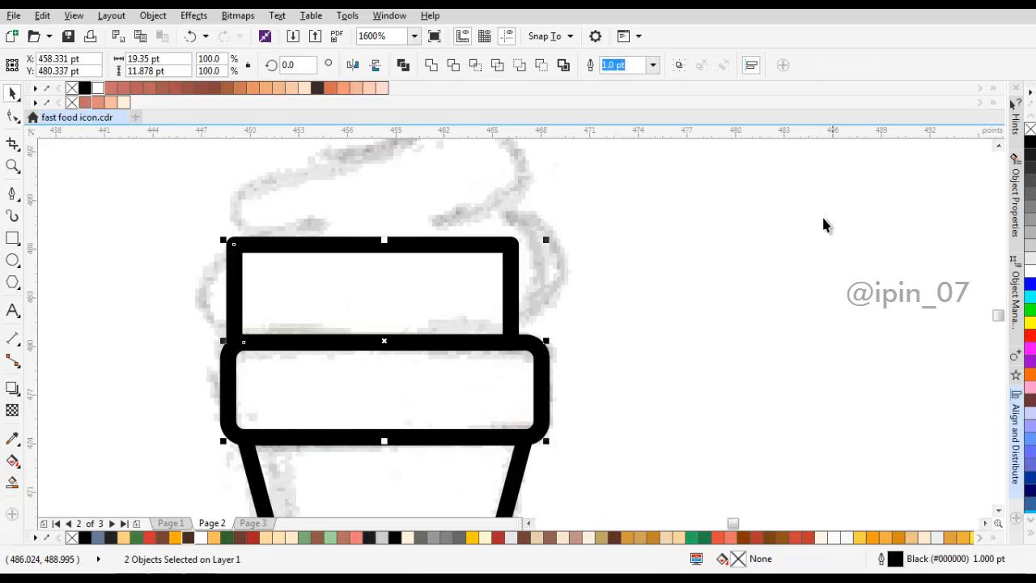
click(1015, 410)
click(855, 123)
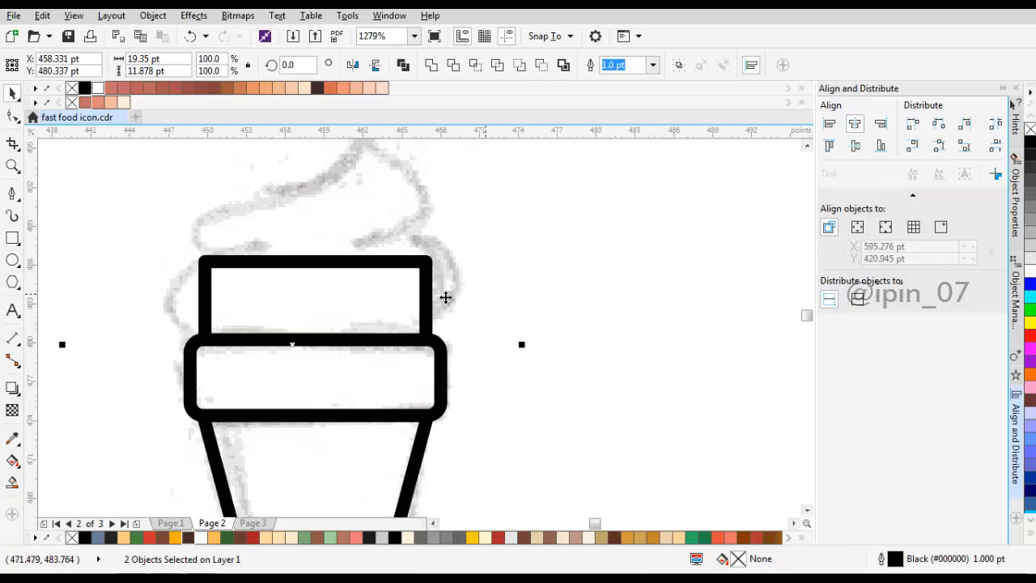
Step: Widen the ice cream layer symmetrically to about 21.1 pt and fully round its corners to about 3 pt
click(441, 297)
drag(442, 301, 449, 302)
click(12, 116)
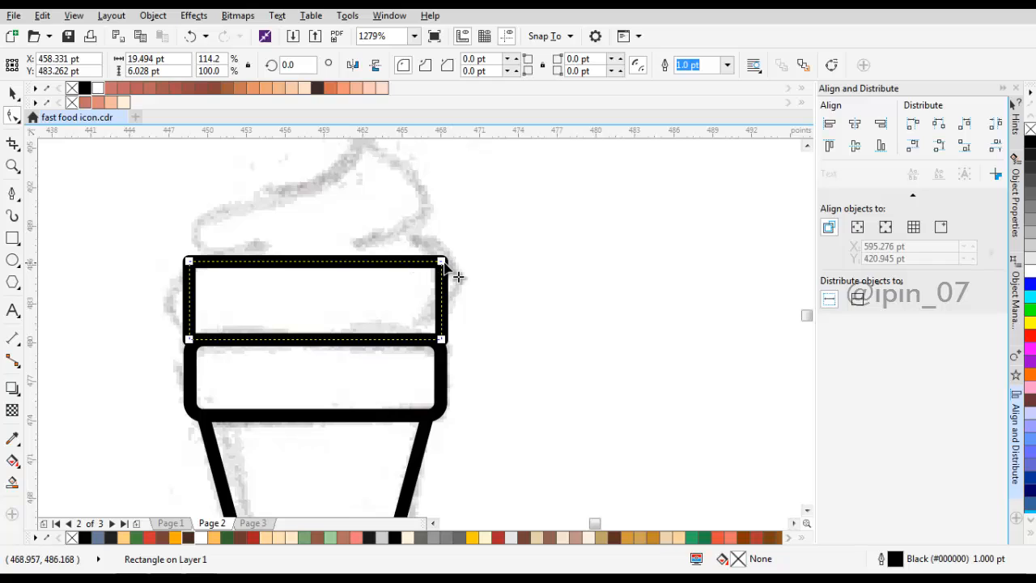
drag(443, 264, 456, 301)
key(space)
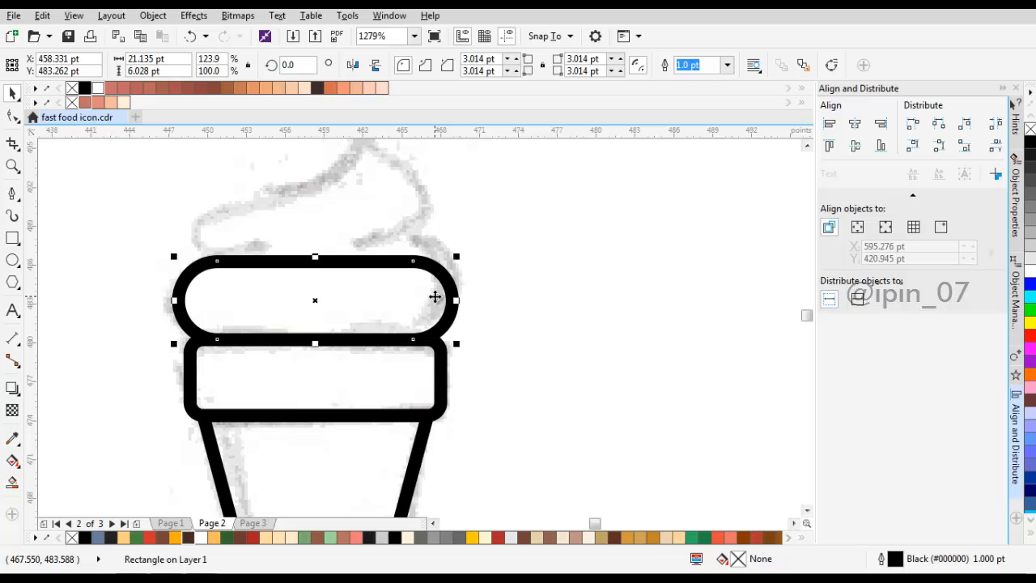
Step: Raise the upper edge of the rounded ice cream layer so it is about 6.4 pt tall
scroll(341, 252, up, 2)
drag(298, 268, 296, 260)
scroll(393, 371, down, 2)
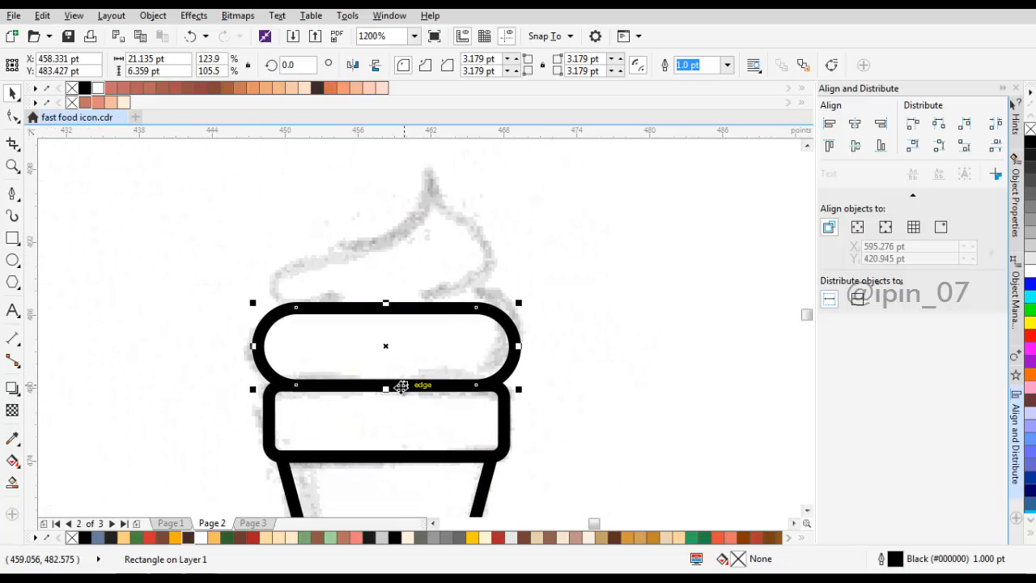
Step: Create a flatter copy of the rounded layer stacked directly above it and reduce its height to about 4.1 pt
drag(386, 386, 399, 261)
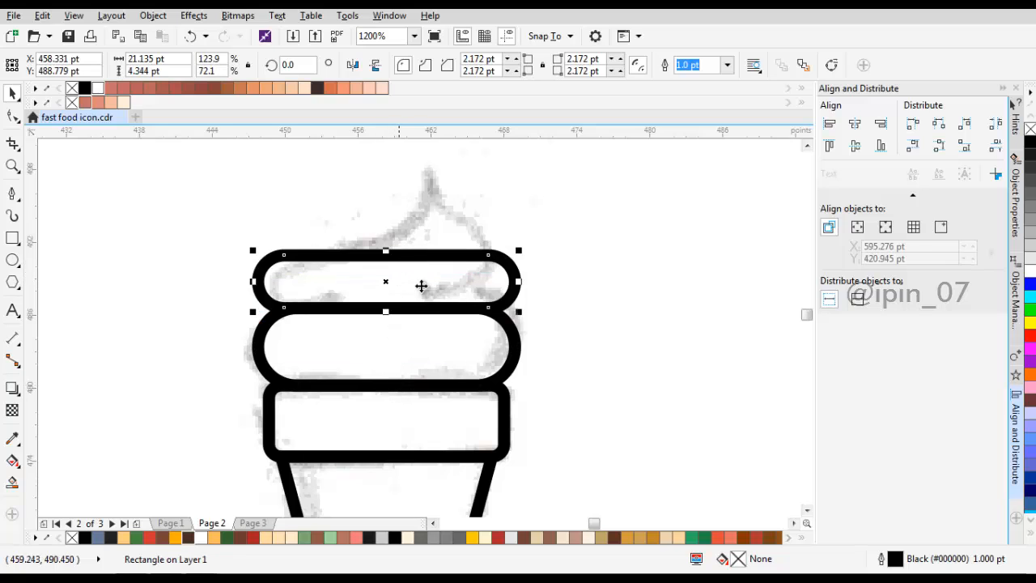
shift+click(428, 338)
scroll(387, 260, up, 1)
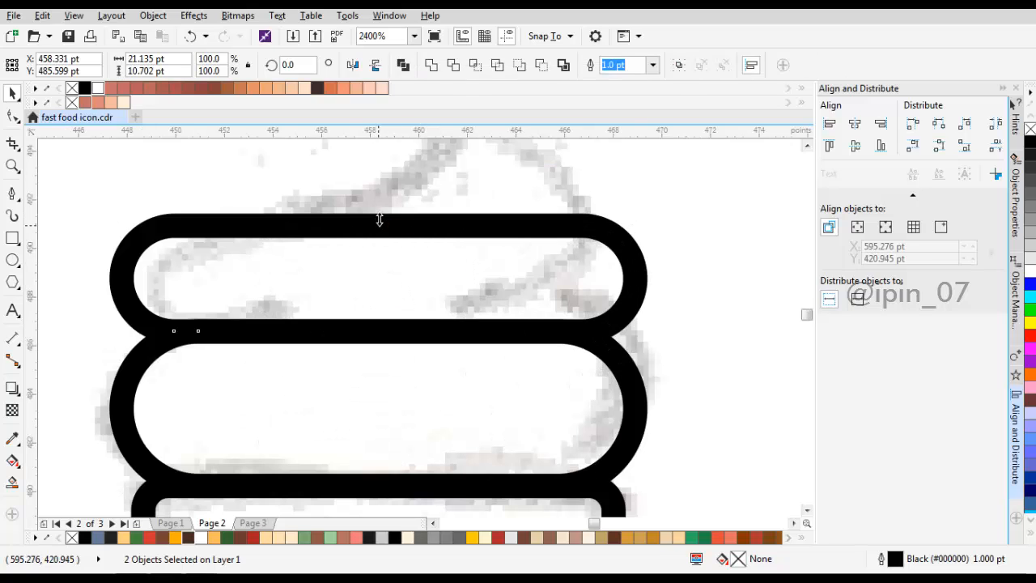
drag(378, 220, 396, 229)
click(506, 340)
scroll(506, 338, down, 1)
click(512, 342)
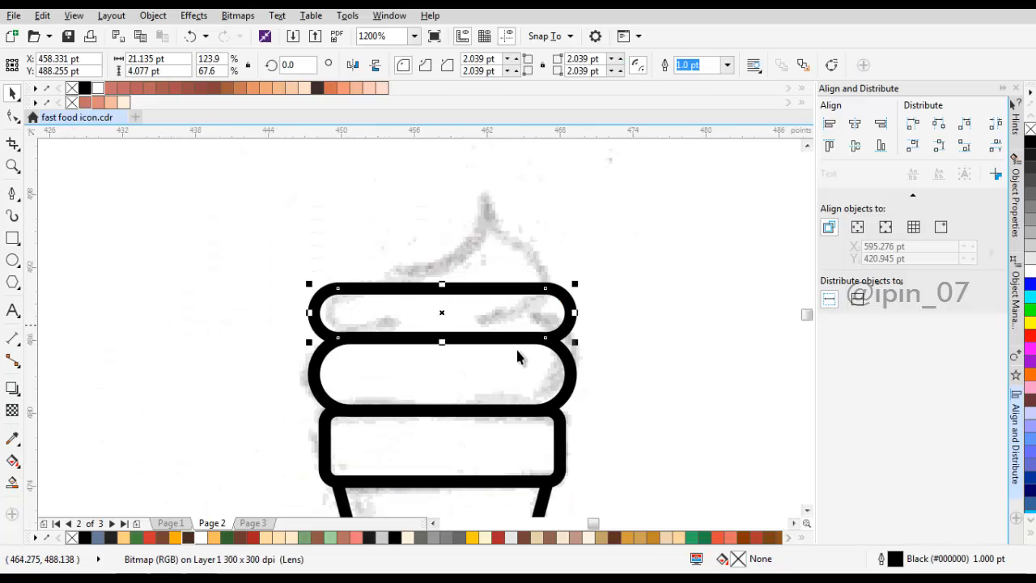
Step: Select both rounded ice cream layers and rotate them together about 10° counterclockwise
shift+click(540, 356)
scroll(534, 359, up, 1)
click(602, 290)
scroll(601, 290, down, 1)
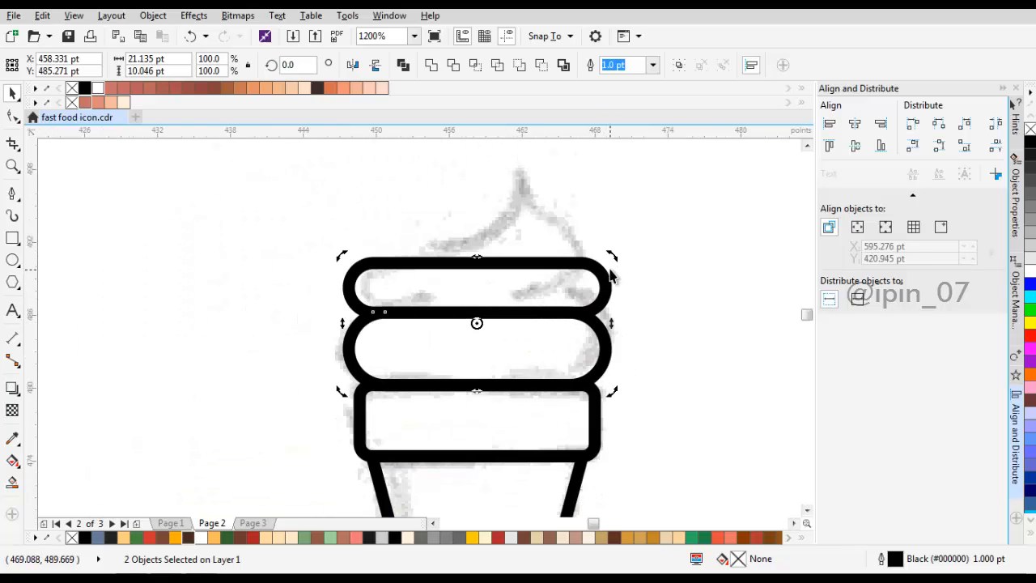
drag(610, 256, 602, 234)
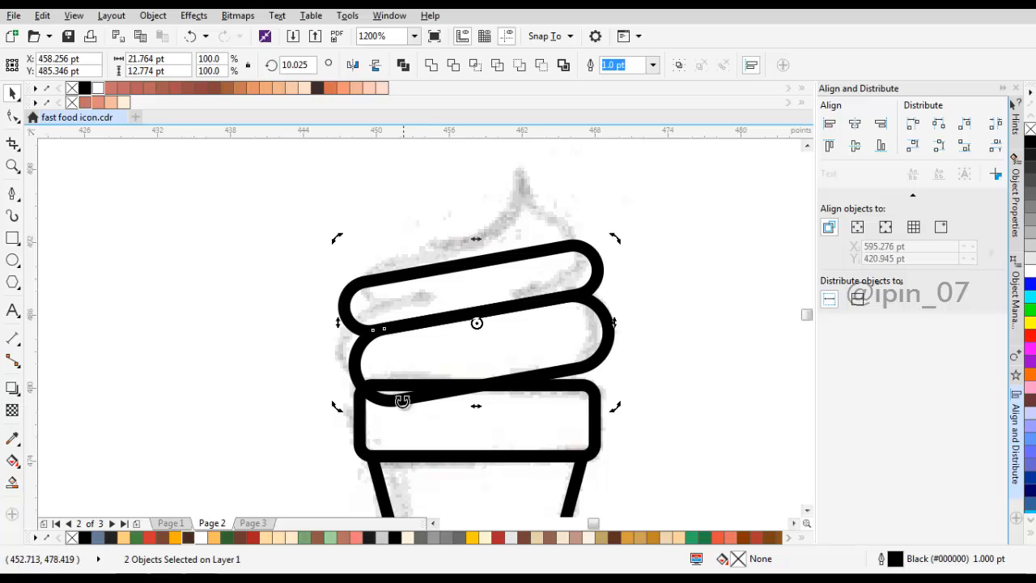
Step: Move the two tilted ice cream layers together so the lower one rests on the cup's rim
click(401, 398)
scroll(399, 400, up, 1)
drag(389, 400, 375, 363)
scroll(376, 365, down, 1)
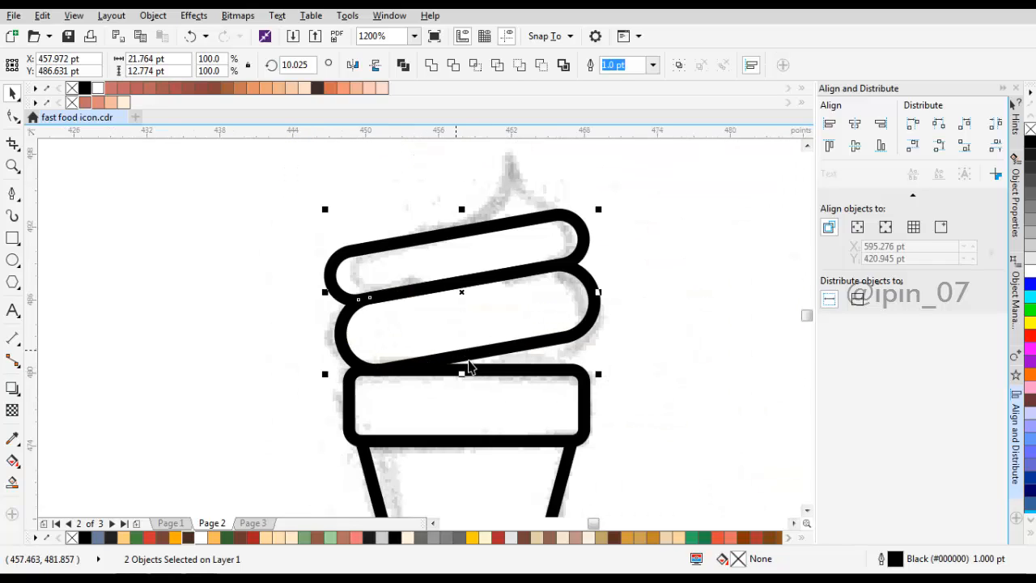
Step: Centre both ice cream layers horizontally on the cup's rim rectangle
shift+click(510, 372)
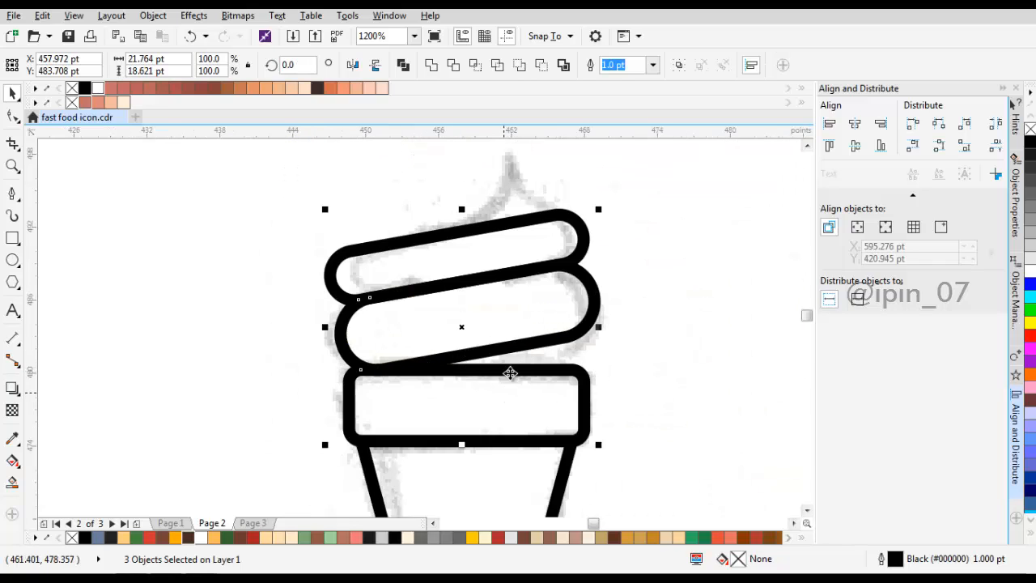
click(856, 124)
click(683, 208)
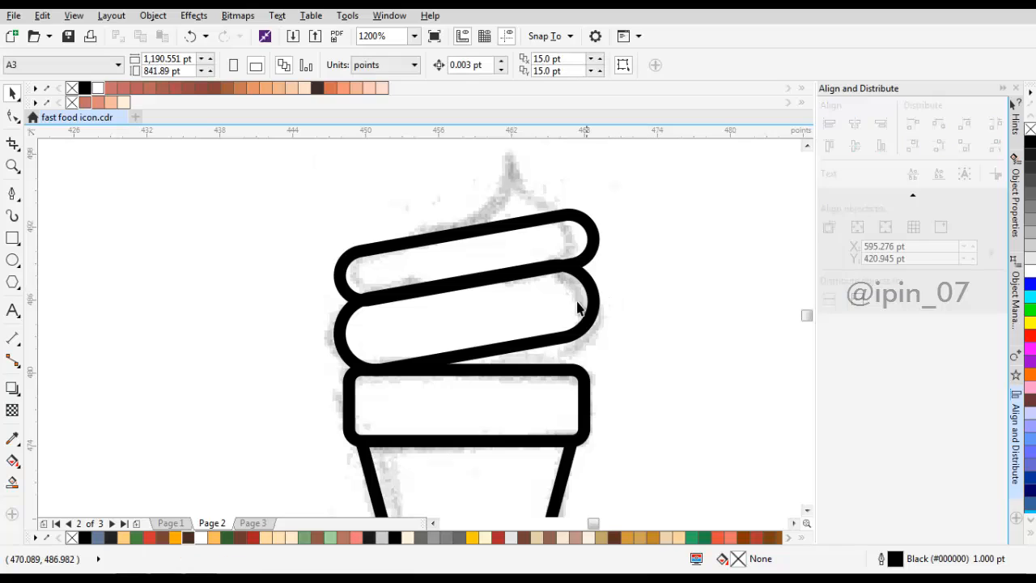
Step: Select both tilted ice cream layers and lower their top edge so their combined height is about 12.4 pt
click(476, 278)
click(483, 229)
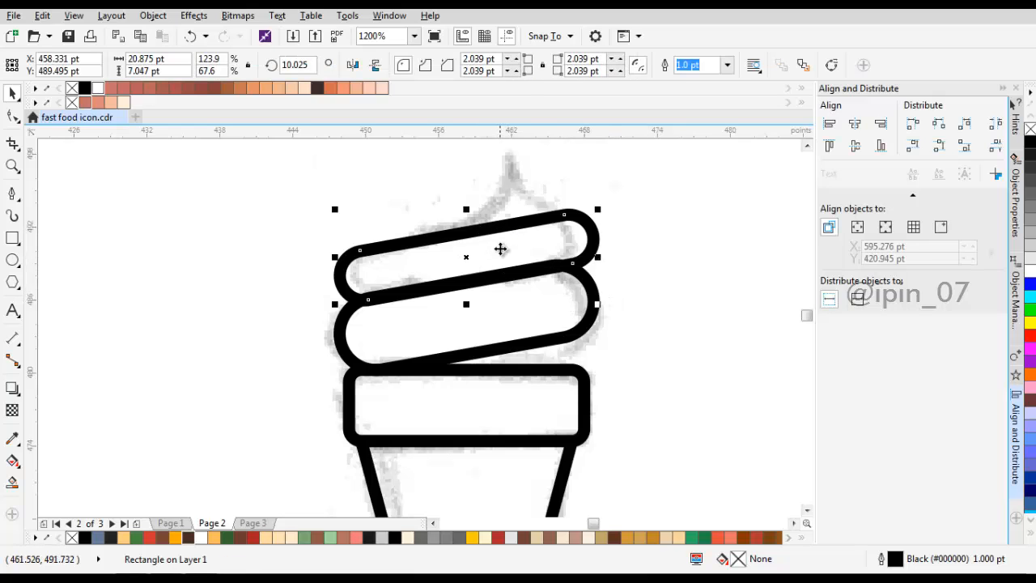
shift+click(488, 310)
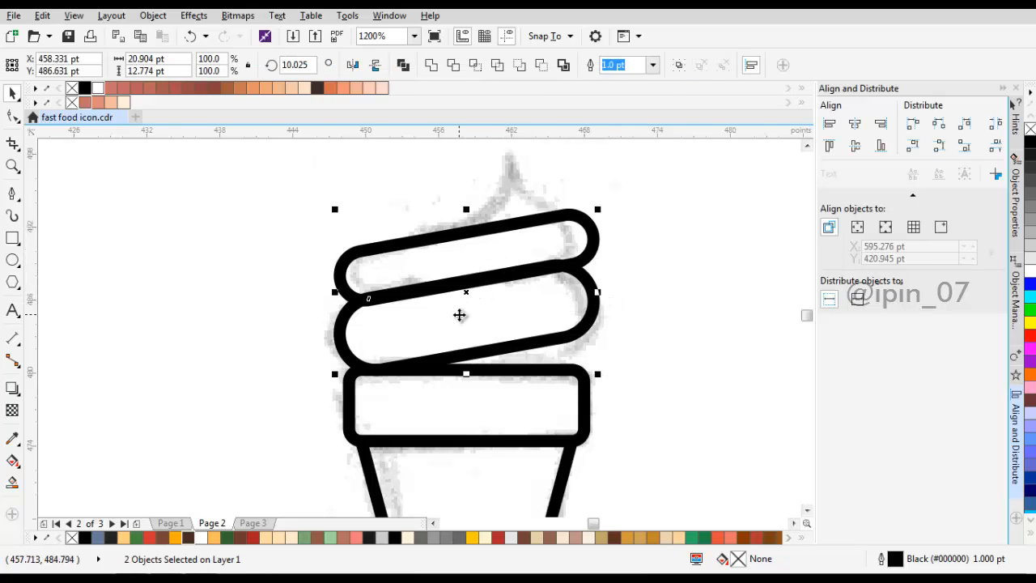
scroll(461, 312, down, 2)
scroll(502, 285, up, 2)
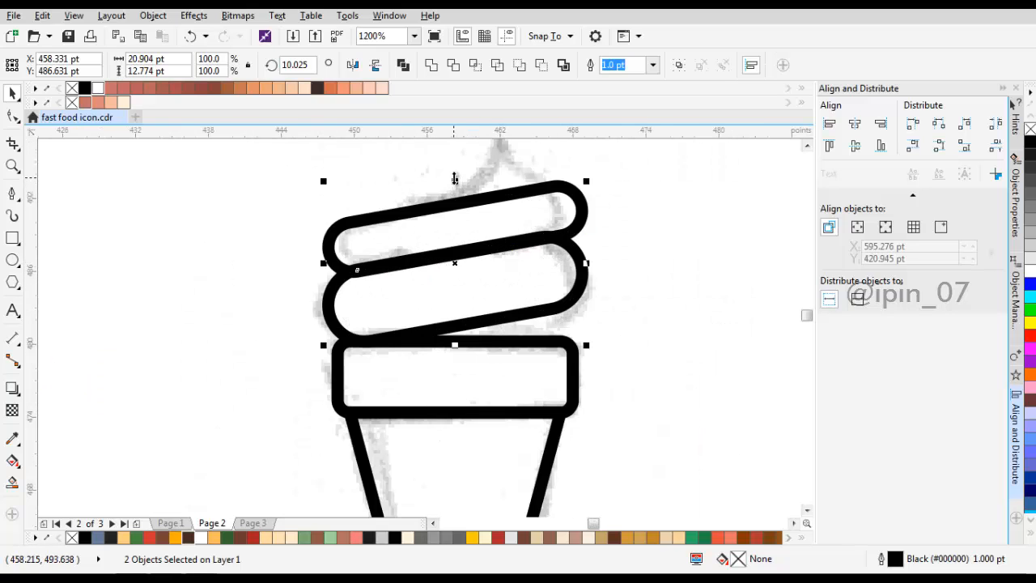
drag(454, 179, 455, 186)
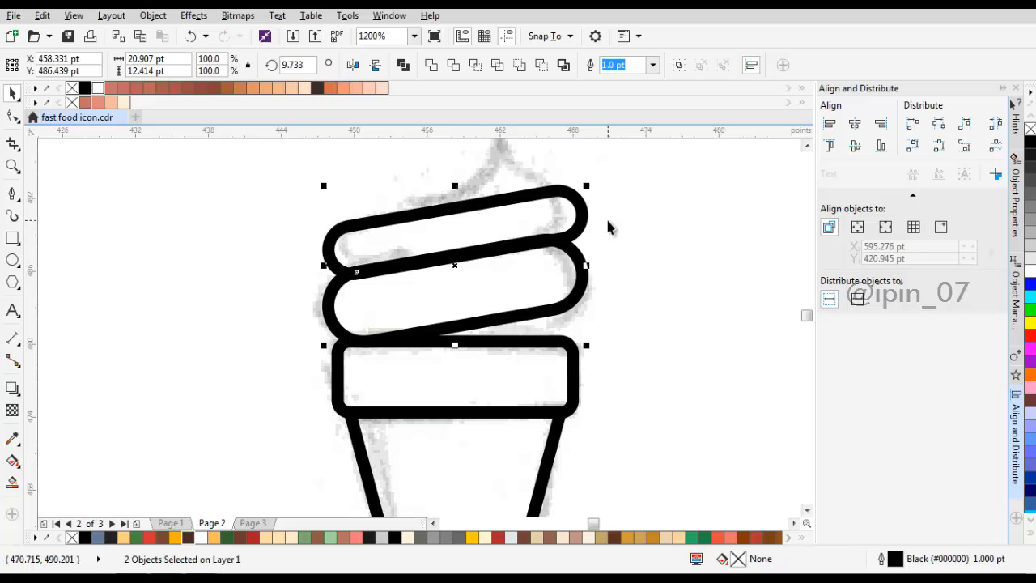
Step: Fine-position the lower ice cream layer so its bottom curve overlaps the outline of the cup's rim
click(393, 324)
scroll(394, 324, up, 2)
click(370, 347)
scroll(370, 346, up, 2)
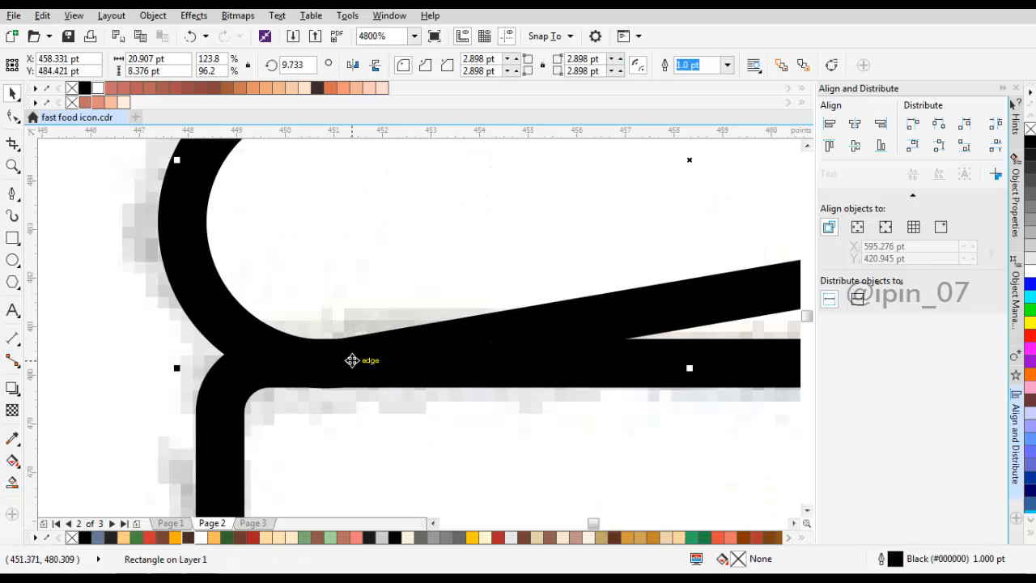
mouse_move(350, 359)
mouse_down()
mouse_move(349, 328)
mouse_move(347, 364)
mouse_up()
scroll(400, 322, down, 2)
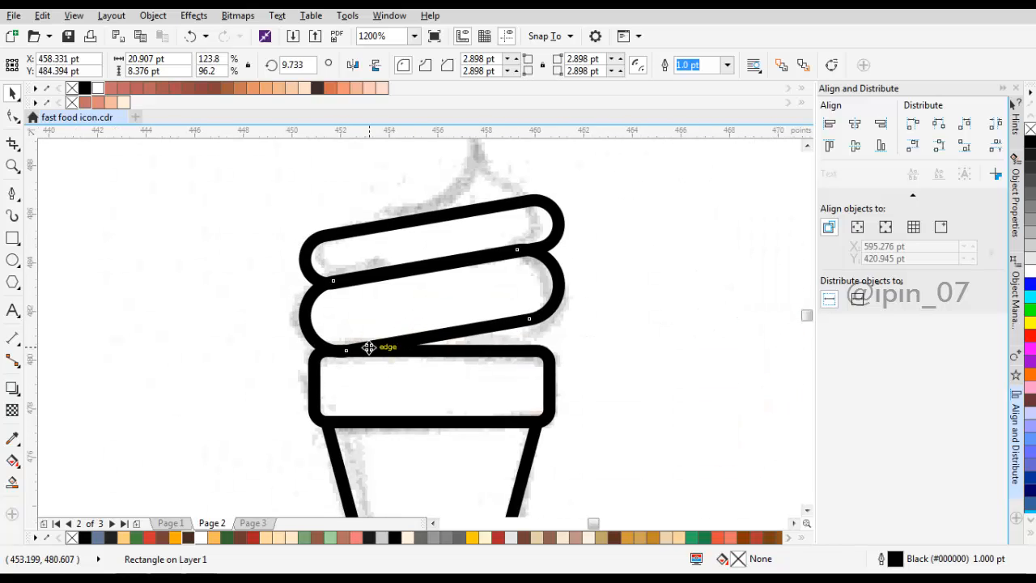
scroll(383, 319, up, 1)
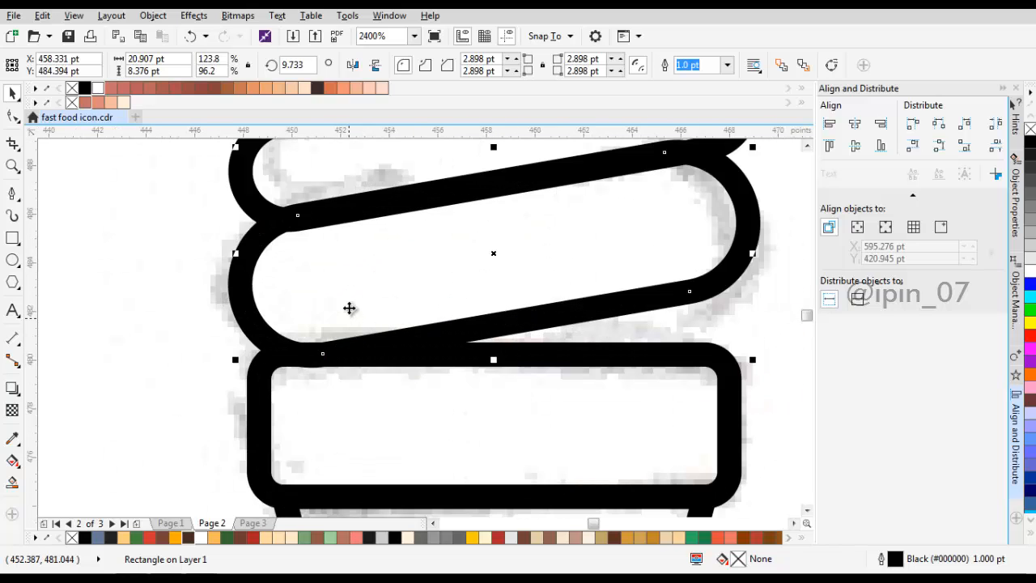
scroll(348, 293, up, 2)
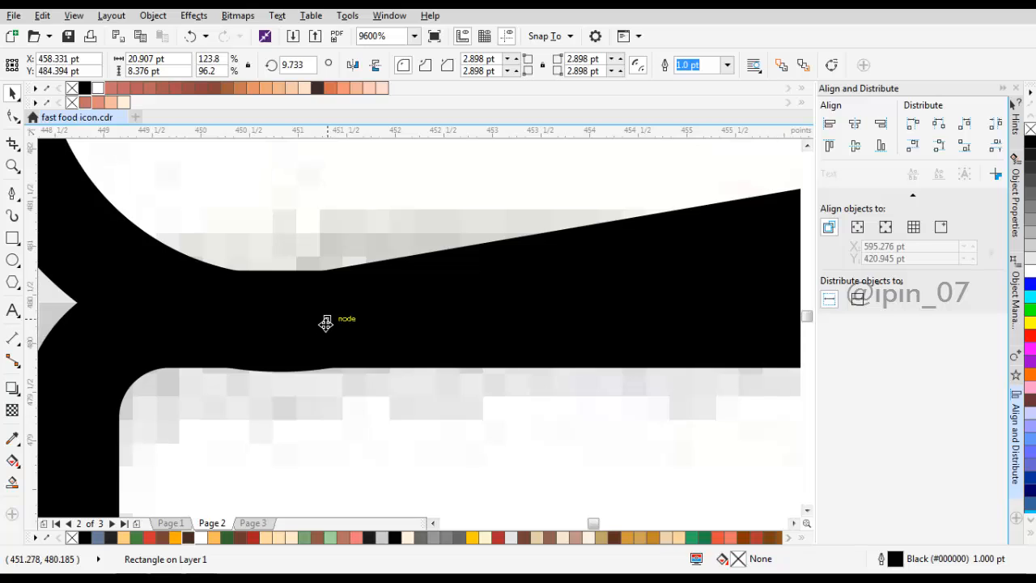
mouse_move(324, 261)
mouse_down()
mouse_move(280, 246)
mouse_move(283, 321)
mouse_up()
scroll(317, 313, down, 3)
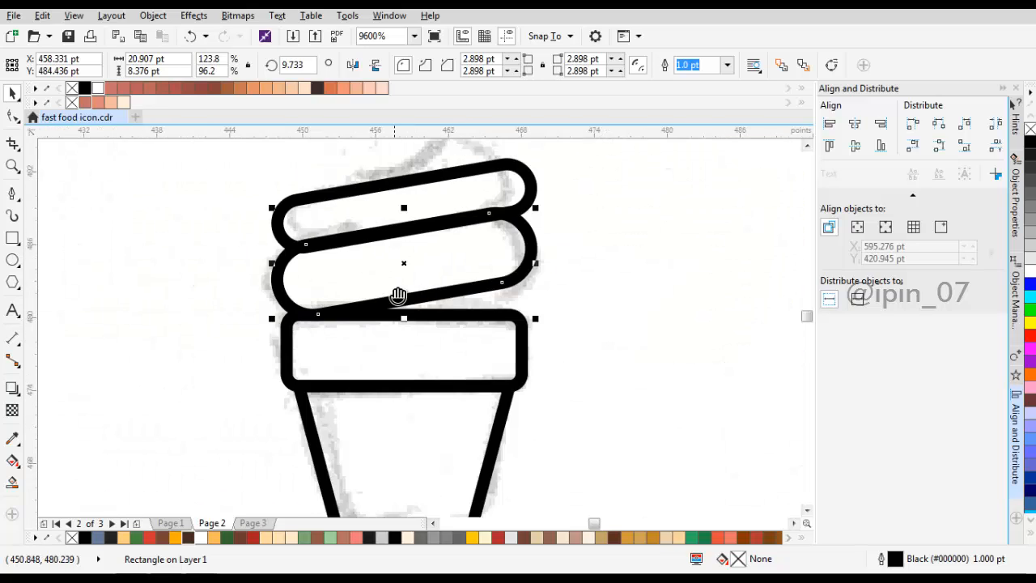
drag(398, 296, 391, 333)
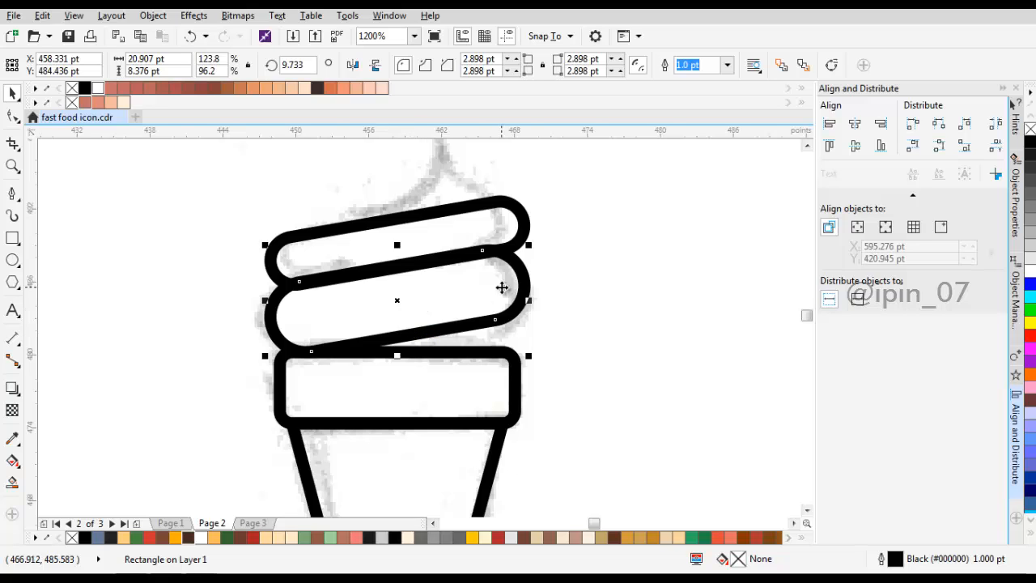
scroll(504, 288, up, 1)
scroll(511, 287, down, 1)
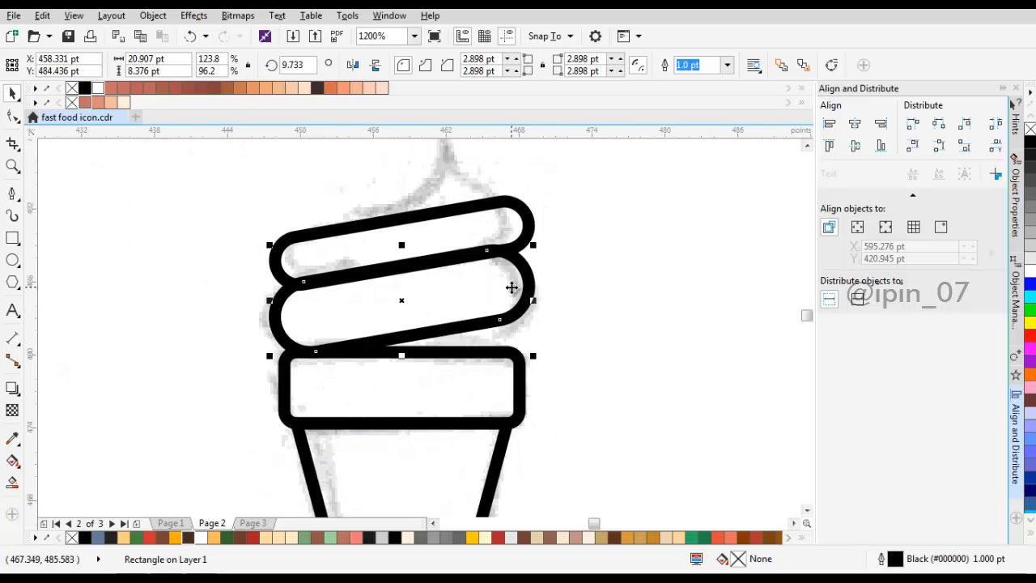
Step: Reposition the upper ice cream layer against the lower layer's outline and centre the two layers horizontally with each other
click(475, 215)
scroll(352, 285, up, 1)
drag(351, 287, 349, 278)
shift+click(405, 294)
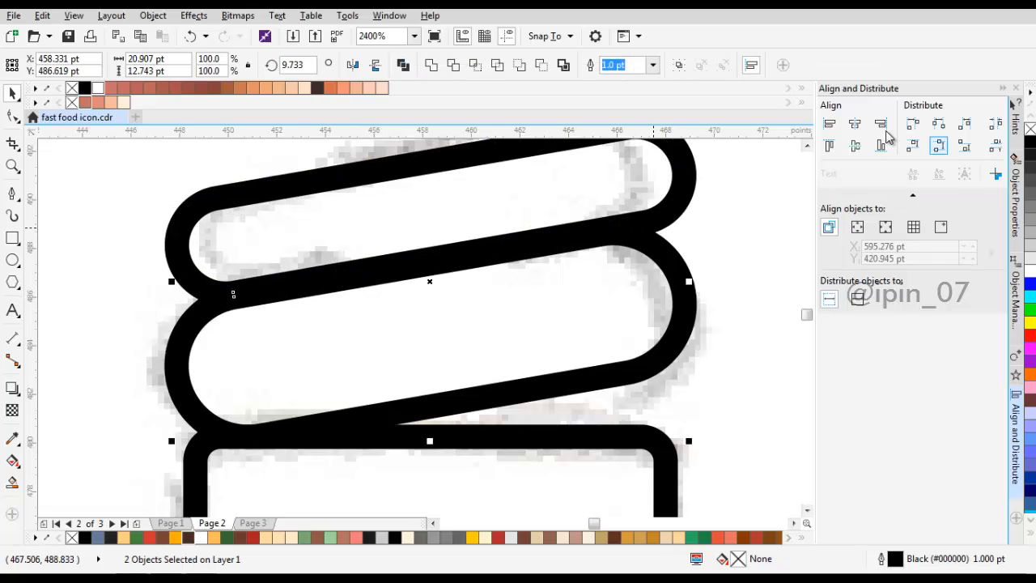
scroll(694, 219, down, 4)
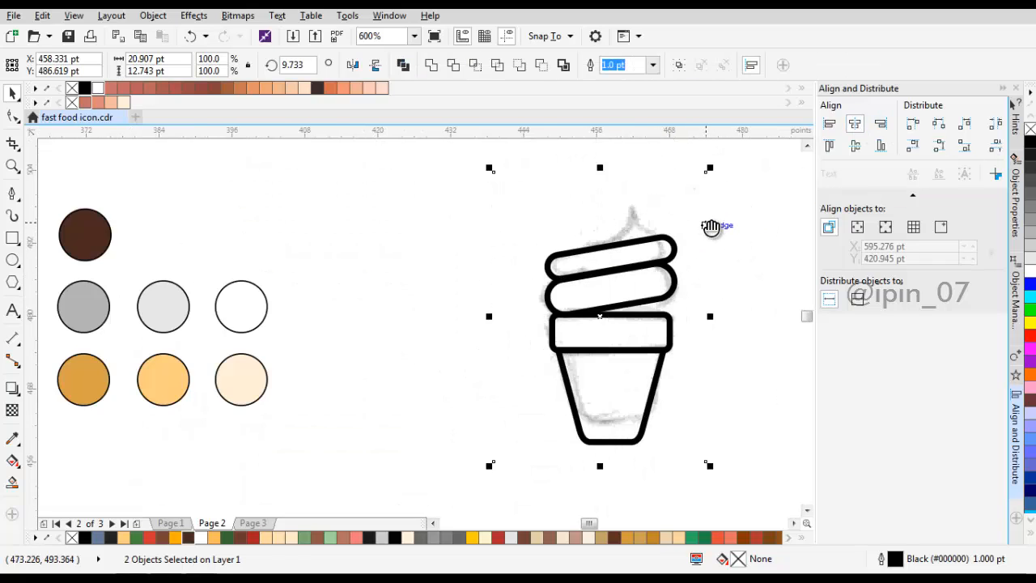
Step: Select both ice cream layers and convert them to curves
click(613, 240)
scroll(606, 293, up, 2)
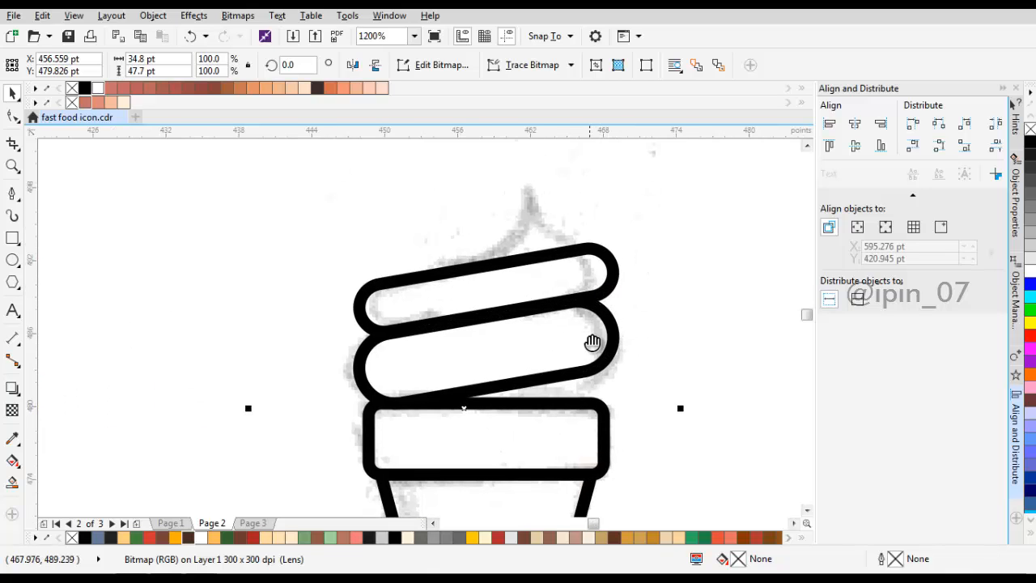
click(580, 254)
shift+click(573, 207)
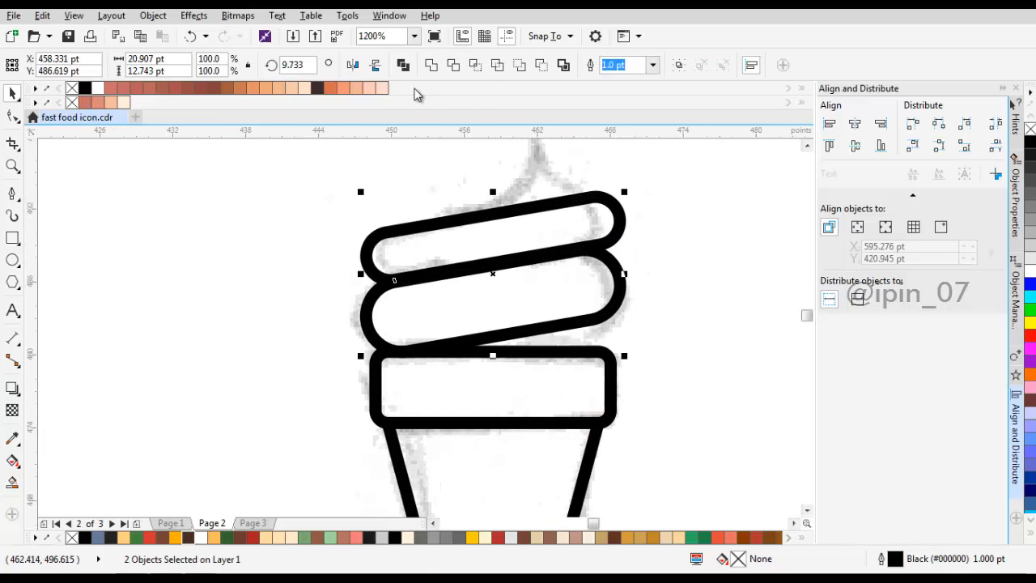
click(146, 18)
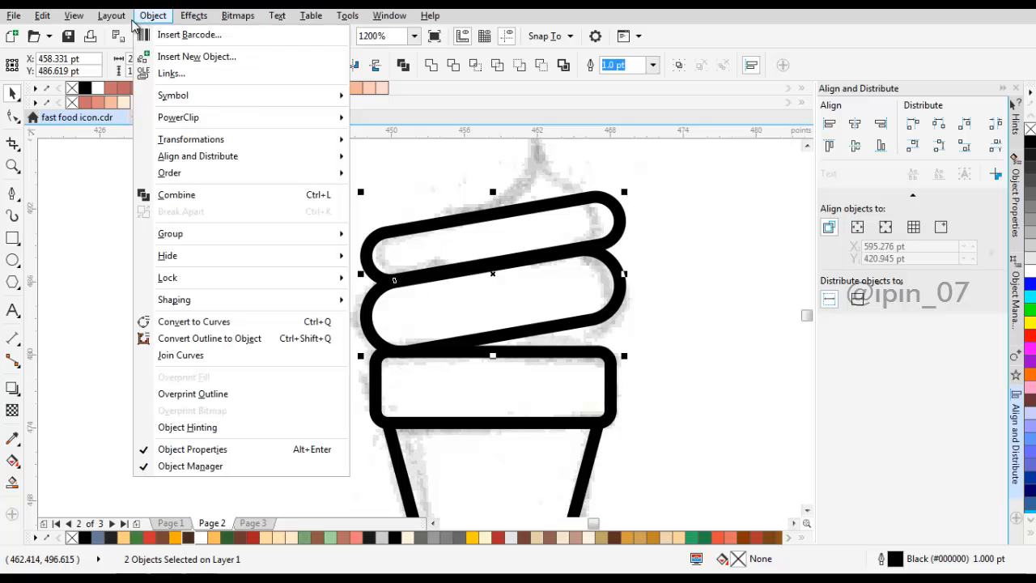
click(206, 356)
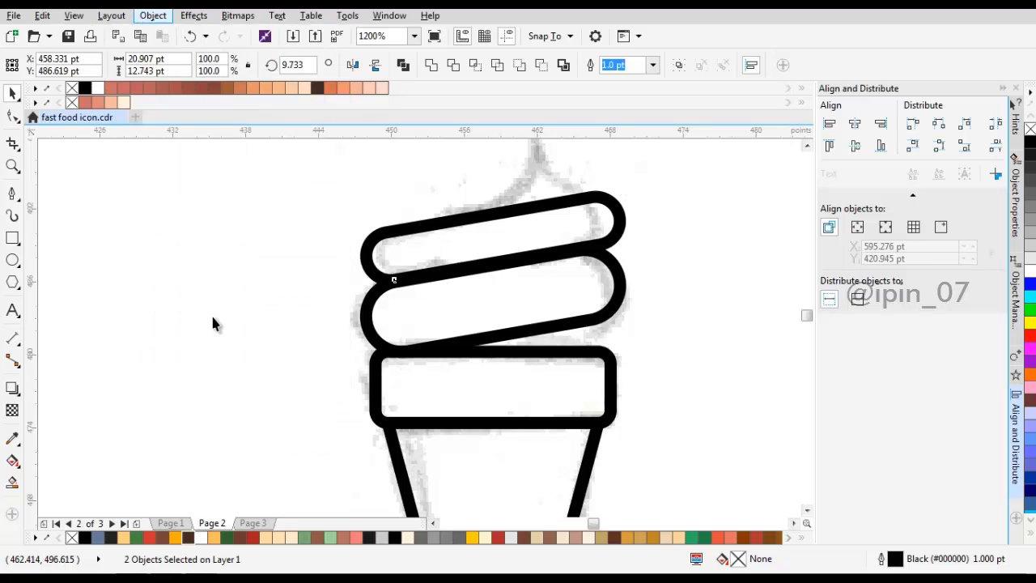
Step: Edit the lower ice cream layer's nodes and reduce the duplicate nodes at its left end to one
click(601, 298)
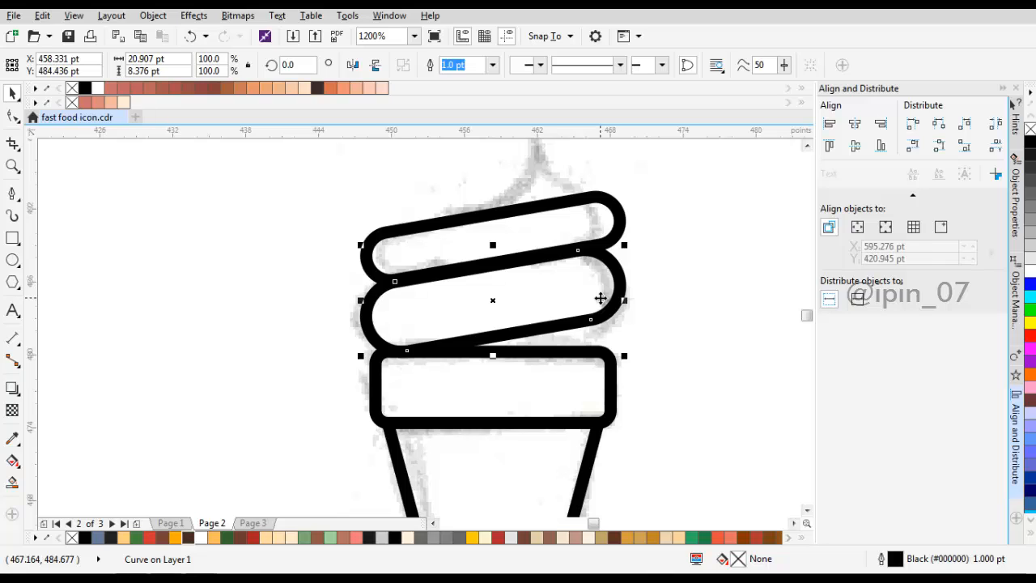
key(F10)
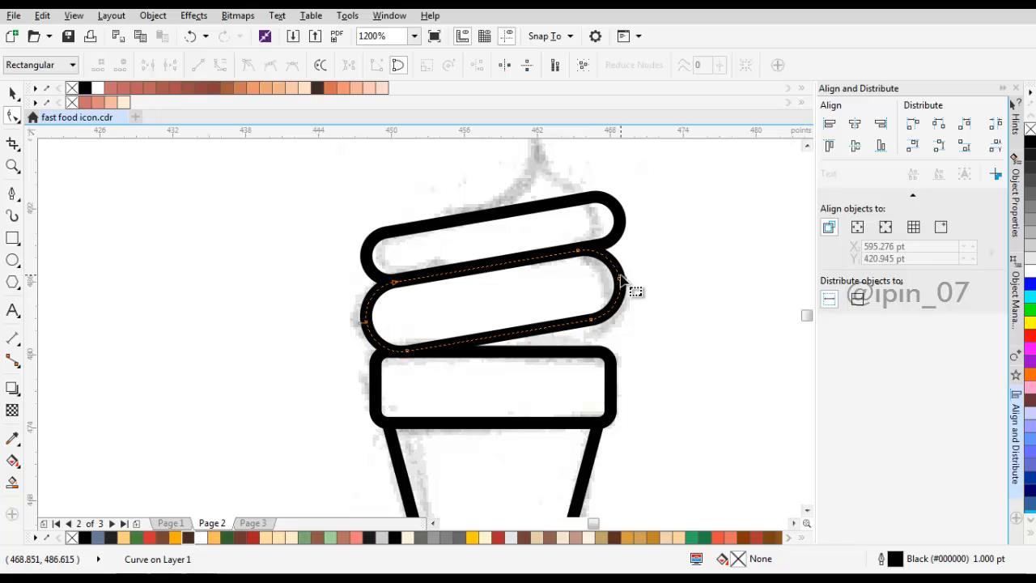
scroll(639, 292, up, 2)
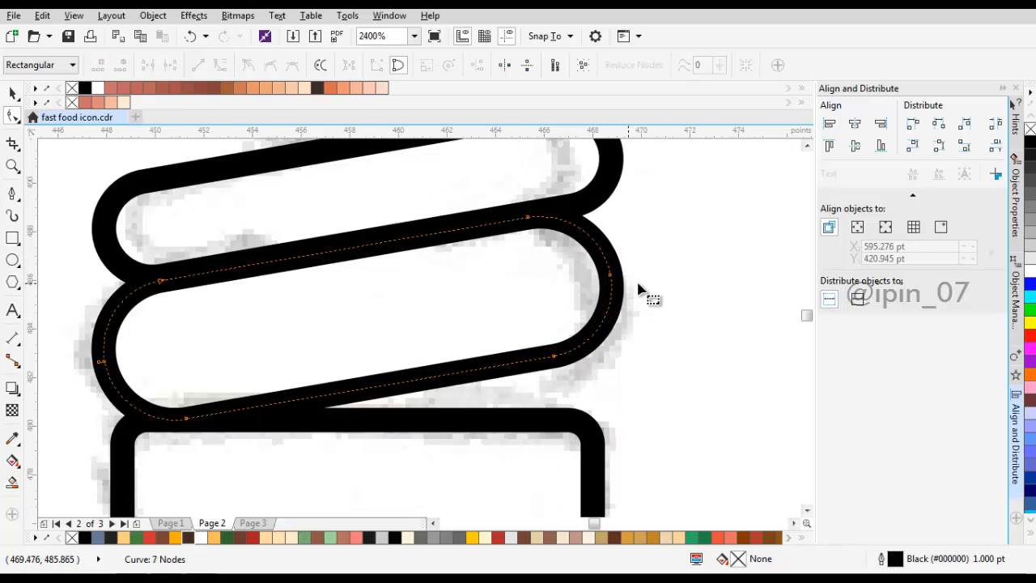
drag(639, 284, 539, 243)
scroll(357, 281, down, 1)
scroll(250, 319, up, 1)
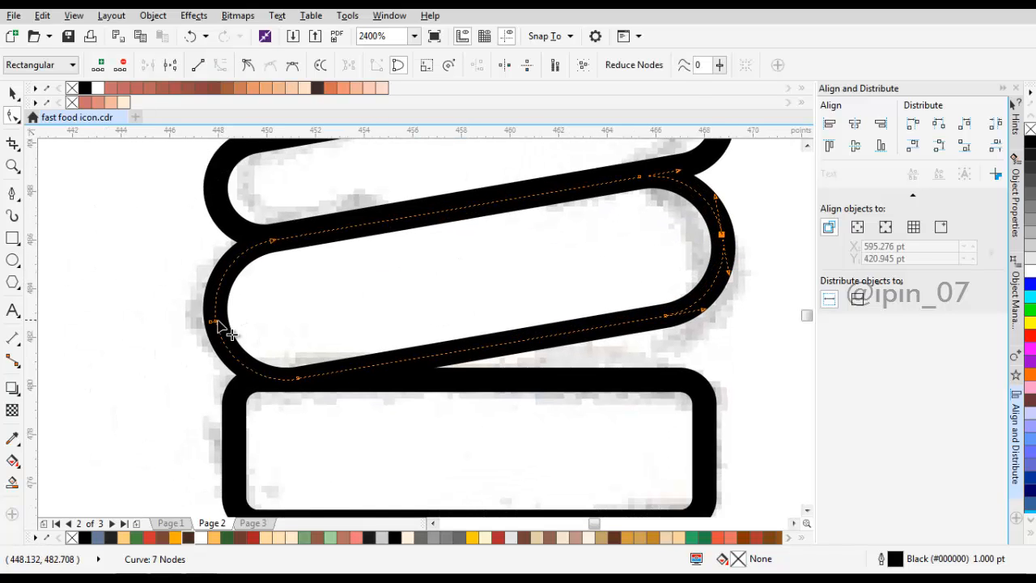
drag(185, 308, 259, 342)
key(ctrl+j)
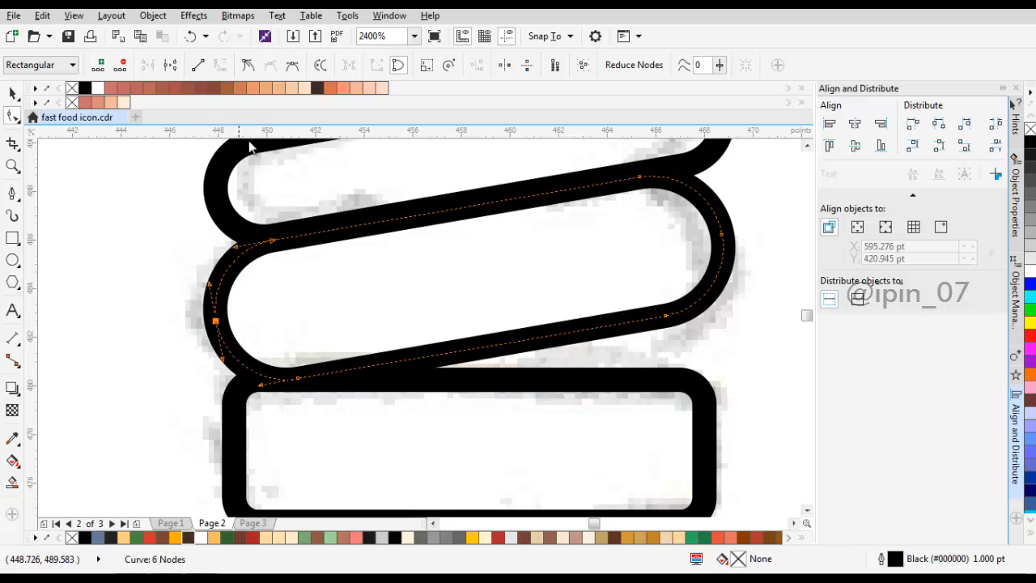
scroll(497, 300, down, 1)
scroll(548, 306, up, 1)
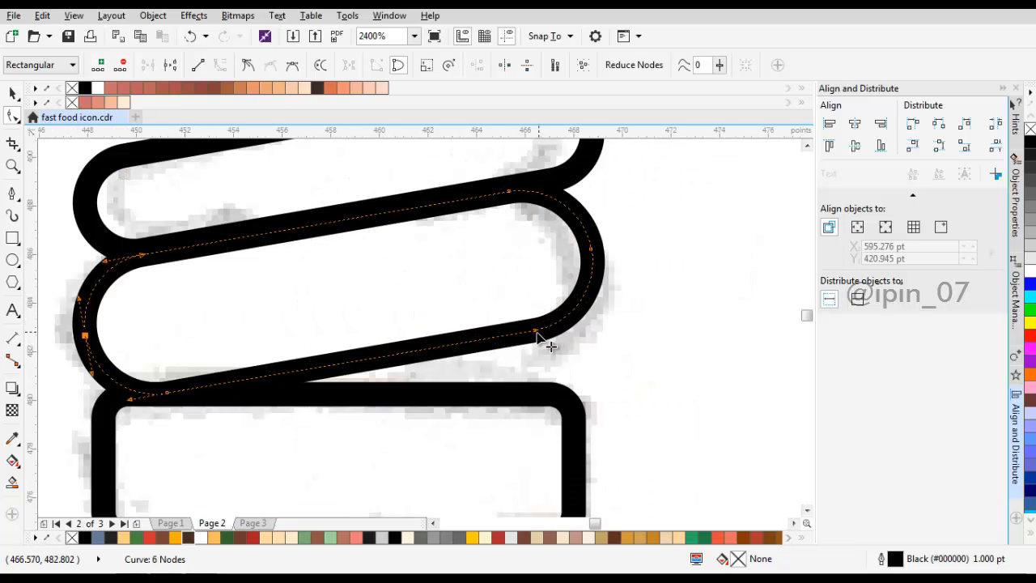
click(489, 341)
key(Delete)
drag(489, 217, 653, 353)
drag(535, 336, 546, 370)
key(ctrl+z)
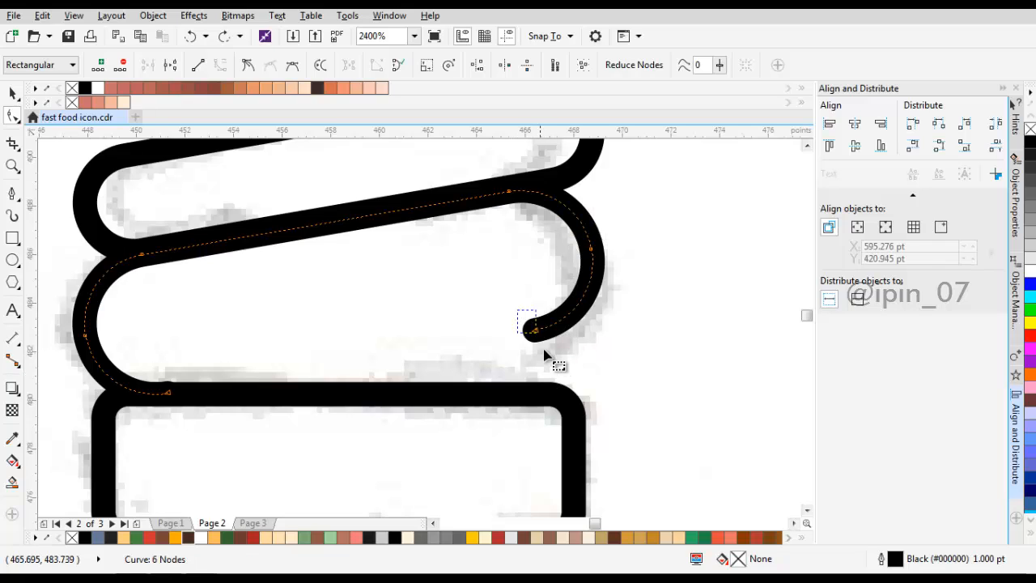
key(ctrl+z)
Step: Delete the lower layer's slanted bottom segment and lower the open right end onto the rim's top line
click(517, 334)
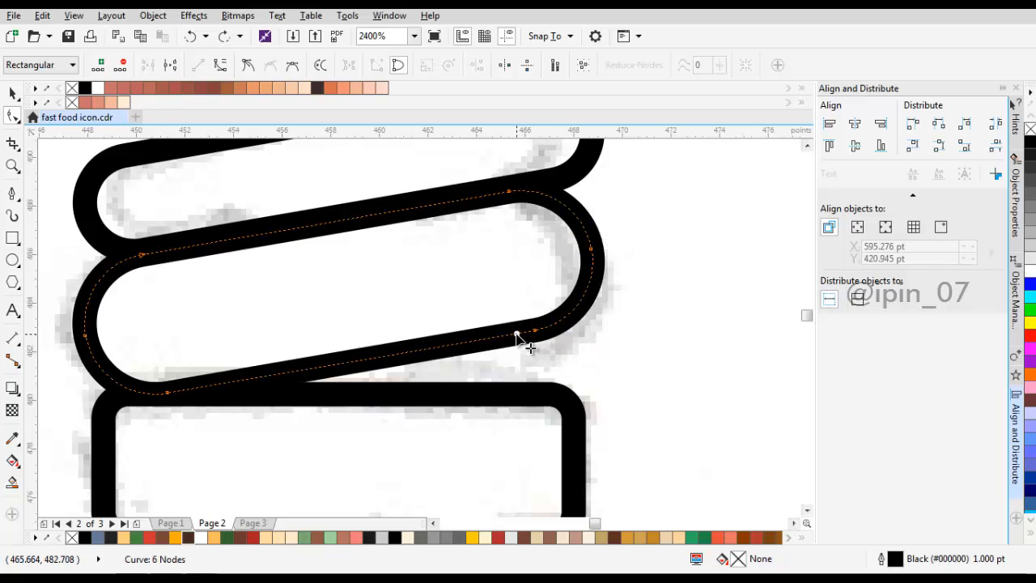
key(Delete)
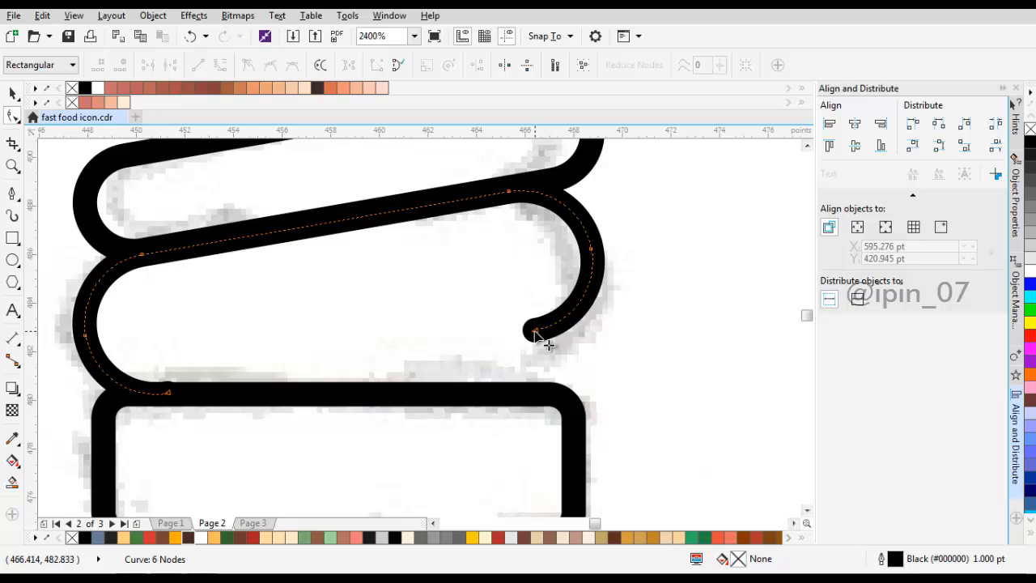
drag(522, 226, 630, 382)
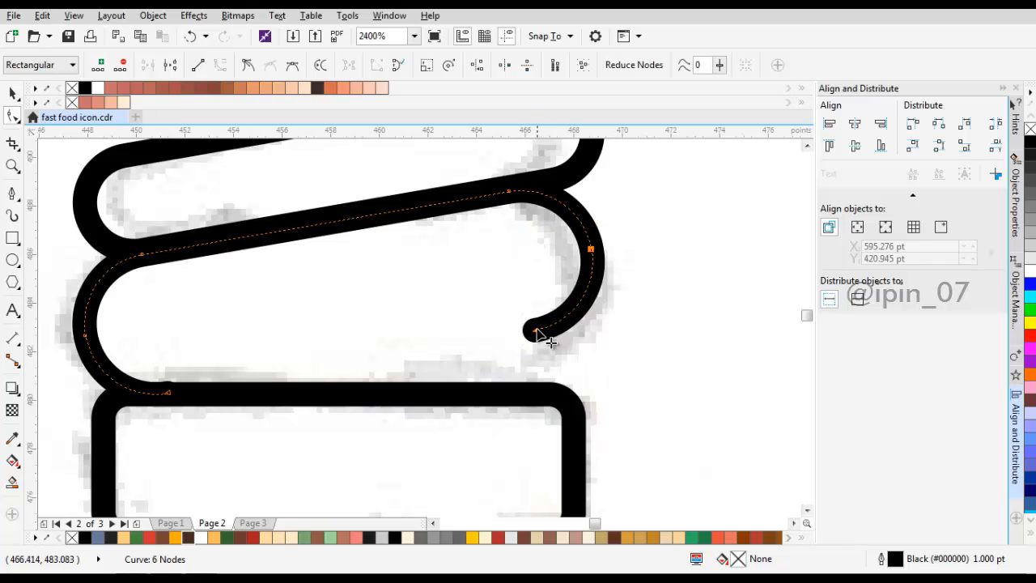
drag(534, 333, 547, 394)
Step: Move the middle node of the lower layer's right end downward and adjust its handles to form a smooth, fuller bulge
click(595, 326)
mouse_move(599, 324)
mouse_down()
mouse_move(597, 289)
mouse_move(617, 330)
mouse_up()
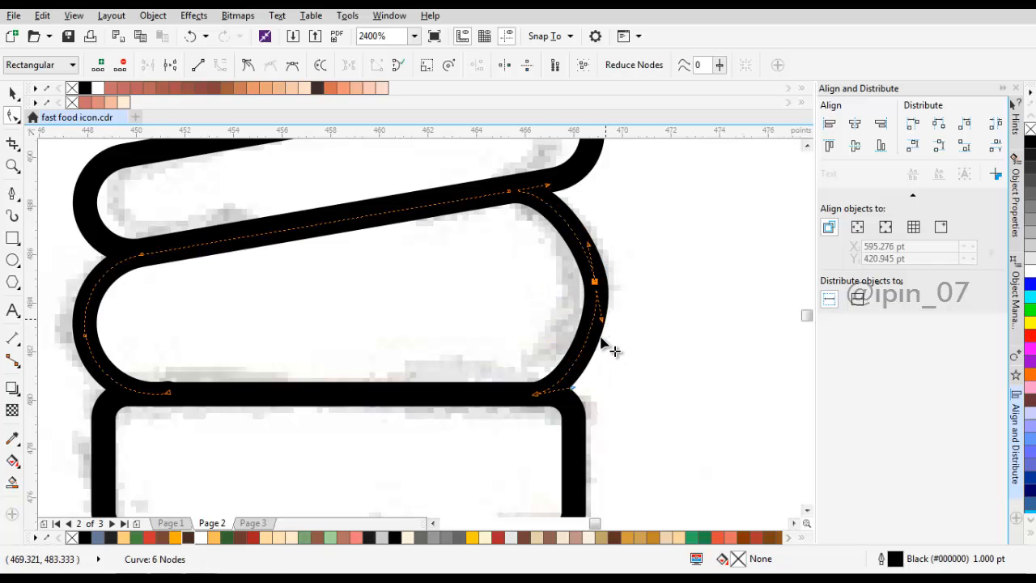
drag(601, 321, 602, 339)
key(ctrl+z)
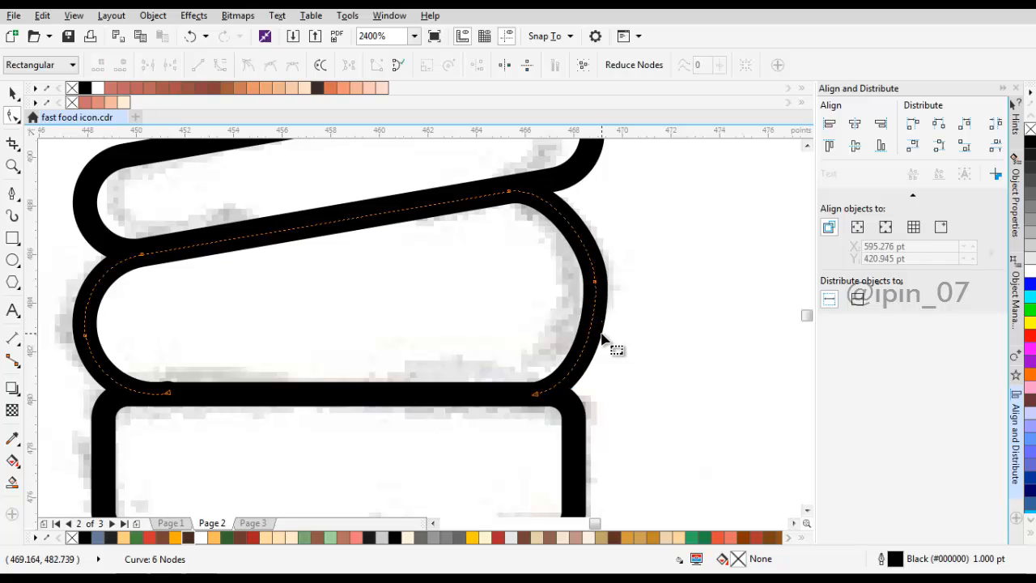
drag(544, 249, 599, 349)
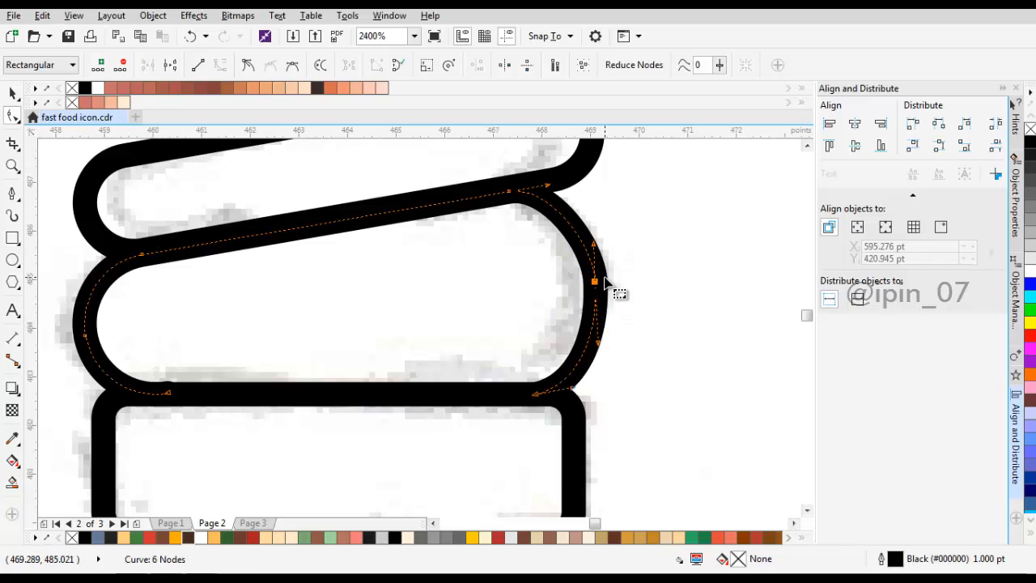
scroll(596, 288, up, 2)
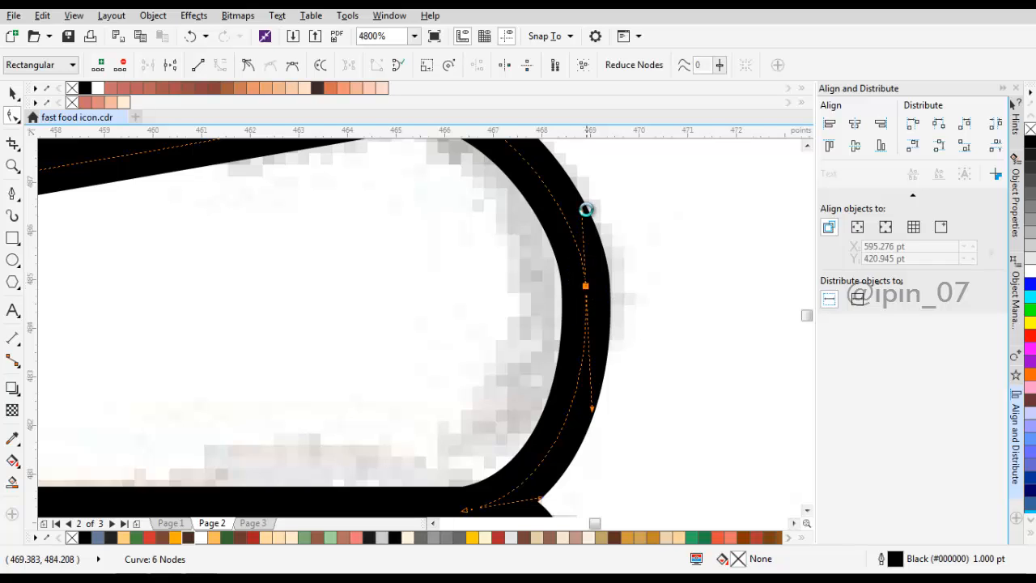
scroll(591, 285, down, 2)
drag(590, 248, 587, 240)
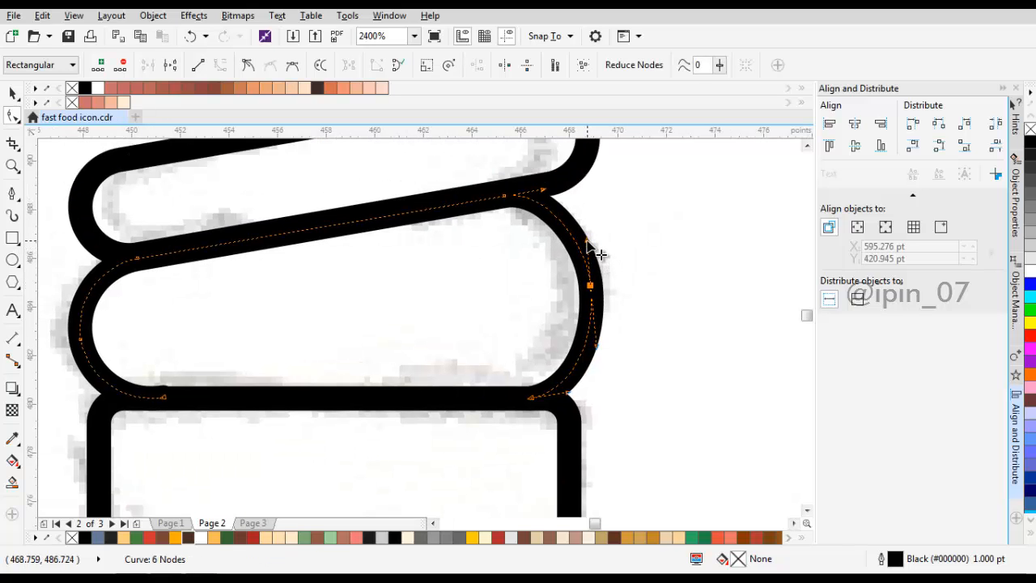
Step: Lower the open left end of the lower ice cream layer onto the rim's top line and adjust its end to blend in
scroll(386, 313, up, 2)
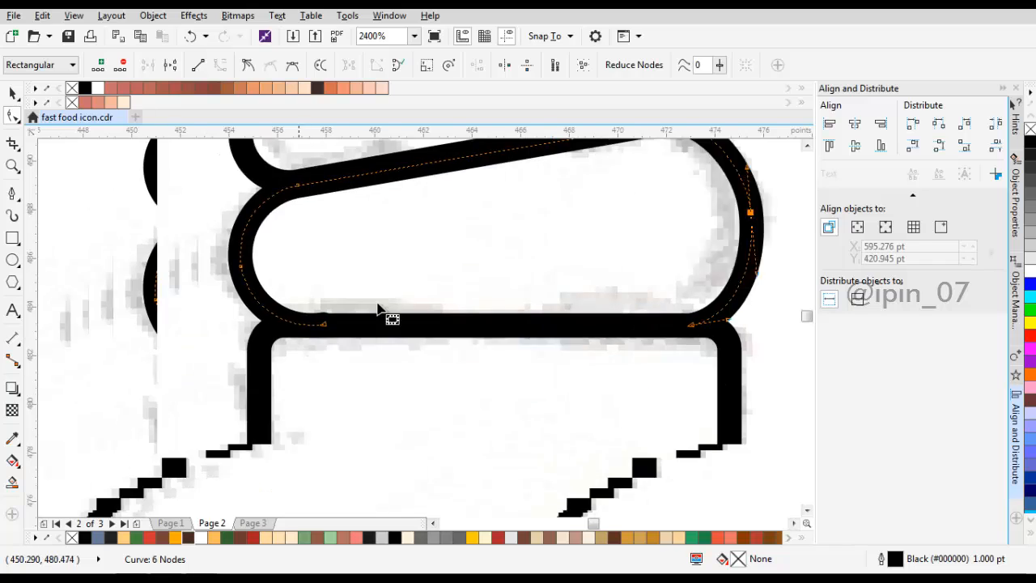
drag(350, 327, 345, 315)
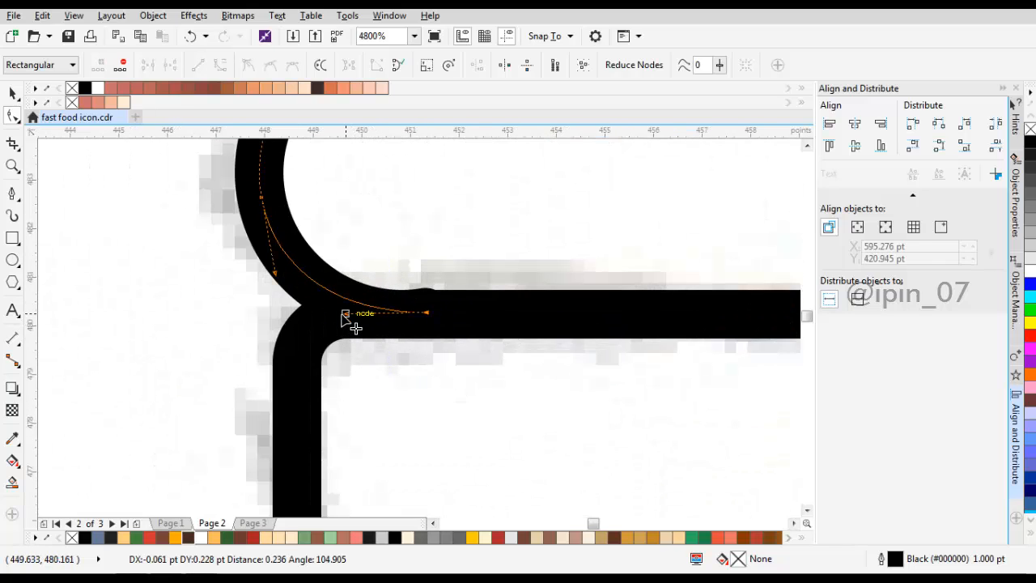
mouse_move(426, 315)
mouse_down()
mouse_move(420, 324)
mouse_move(426, 316)
mouse_up()
scroll(422, 320, up, 2)
scroll(426, 316, down, 10)
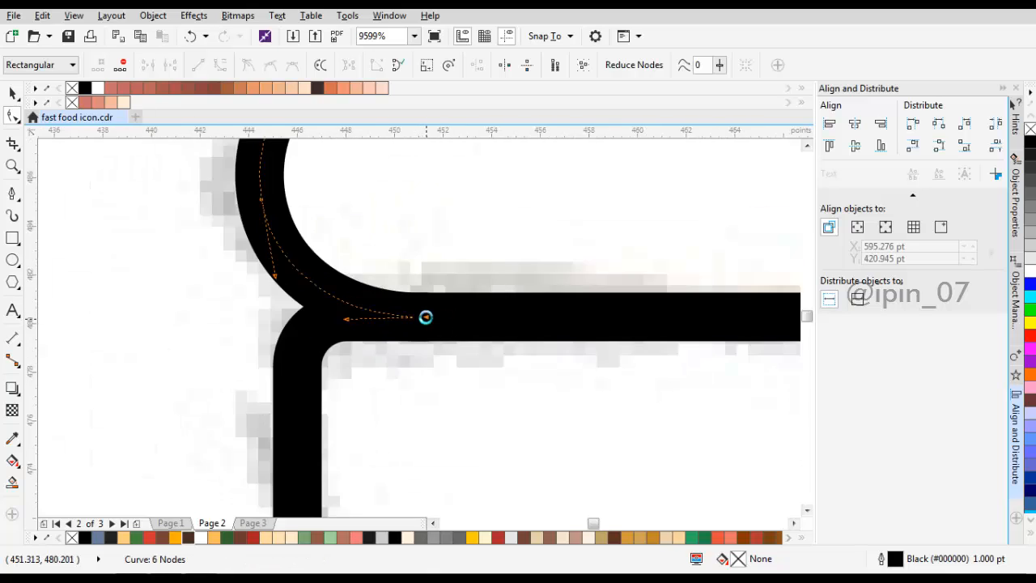
scroll(493, 262, up, 2)
scroll(511, 245, up, 1)
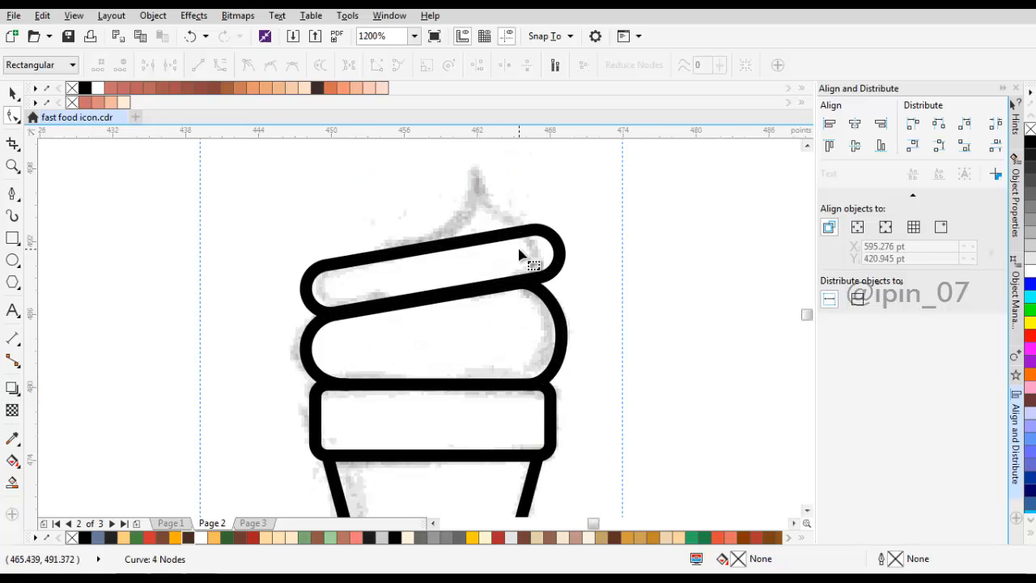
Step: Select both ice cream layers and align their centres horizontally
click(520, 252)
key(space)
shift+click(518, 314)
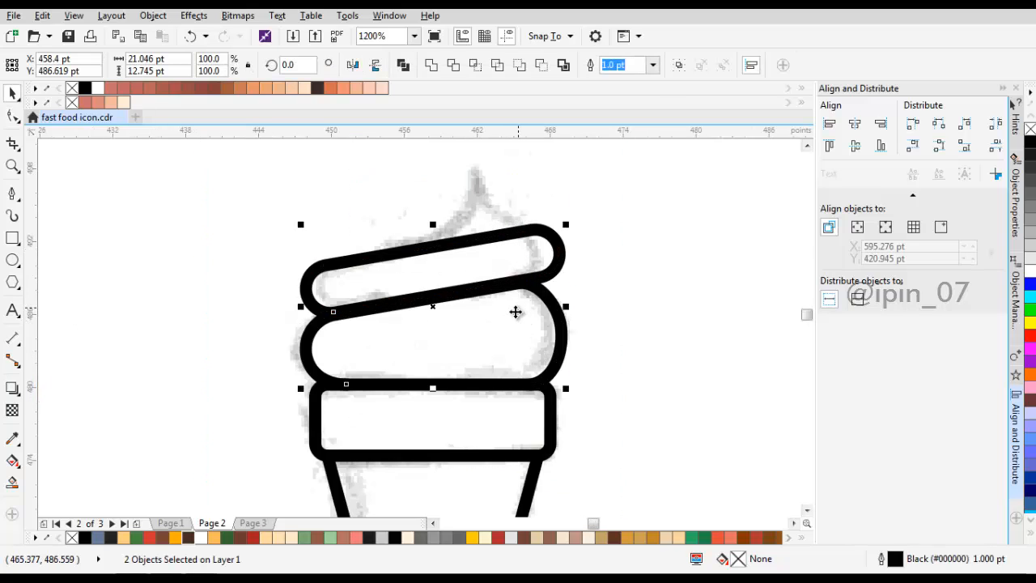
click(863, 126)
click(663, 182)
Step: Narrow the upper ice cream layer from its right side to about 20.1 pt wide
click(559, 260)
scroll(559, 261, up, 1)
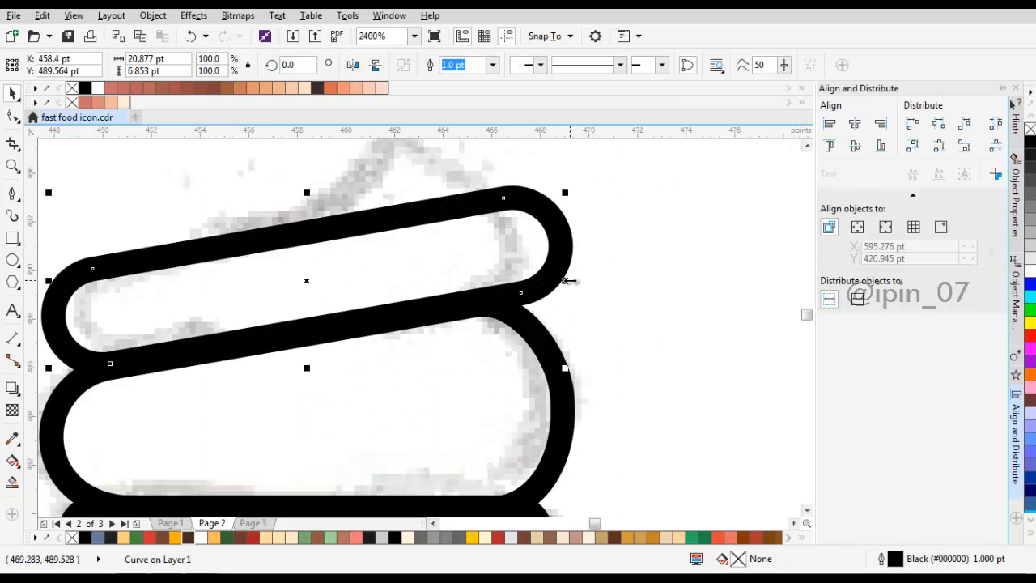
drag(562, 283, 636, 264)
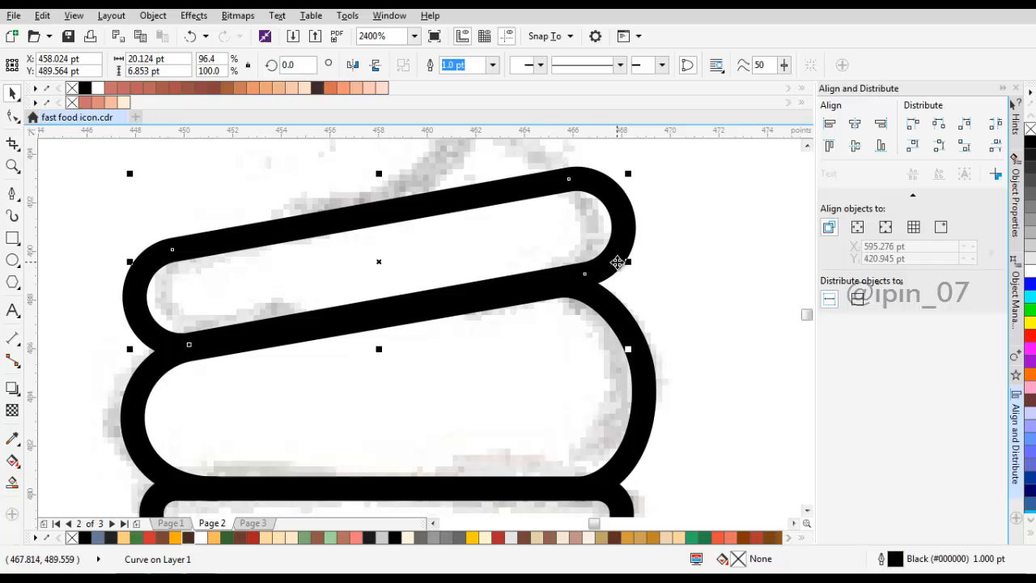
click(599, 270)
click(590, 266)
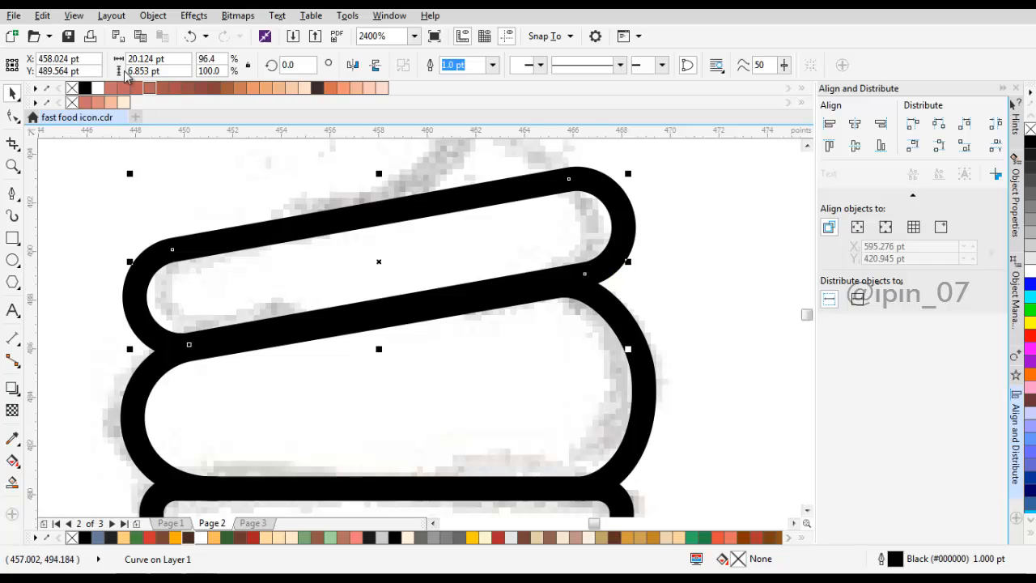
click(111, 15)
click(153, 15)
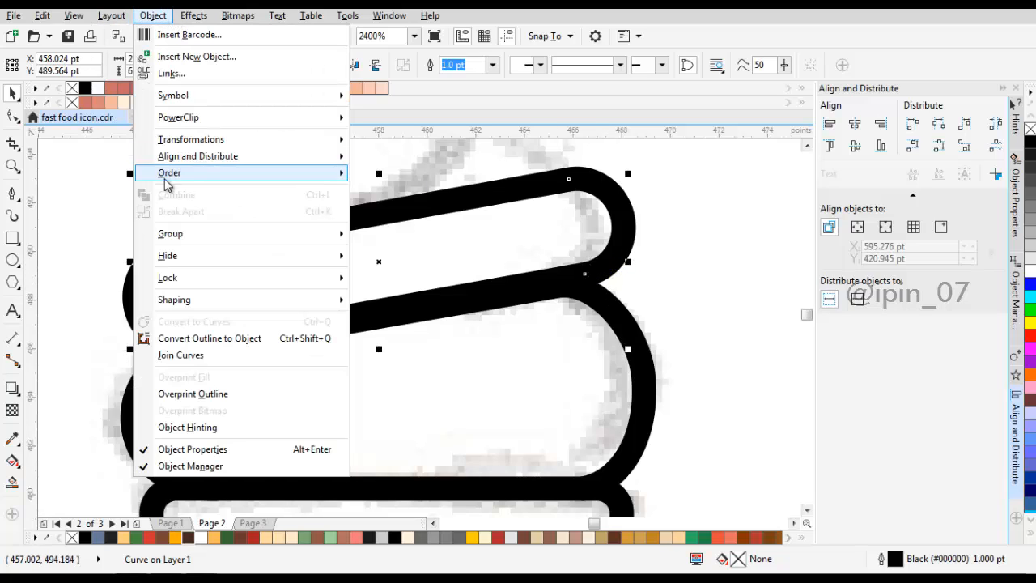
click(672, 272)
Step: Edit the upper layer's nodes, delete the duplicate node at its right end and make the remaining node symmetrical
scroll(622, 245, up, 1)
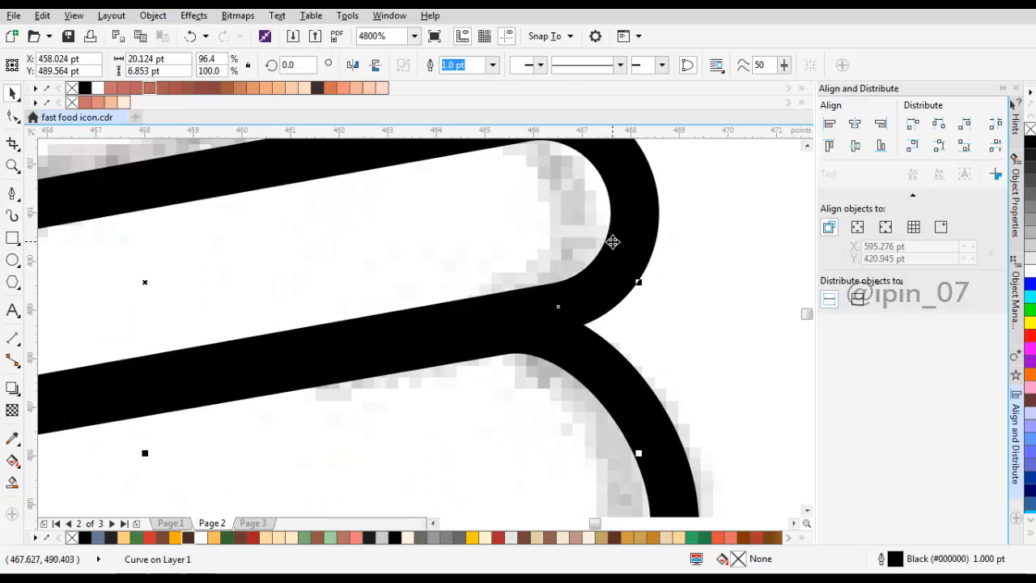
key(F10)
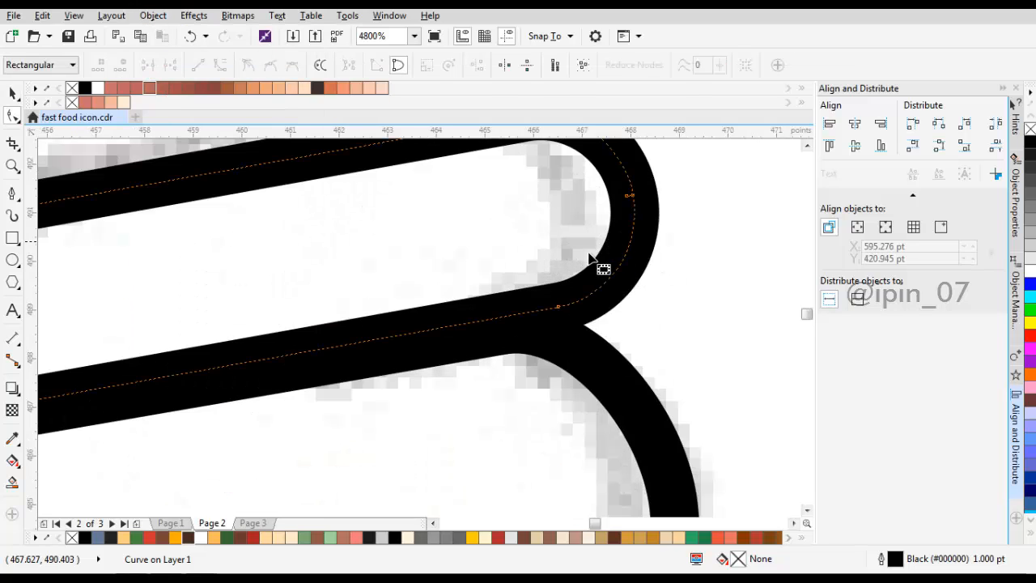
scroll(616, 243, up, 1)
click(628, 233)
key(Delete)
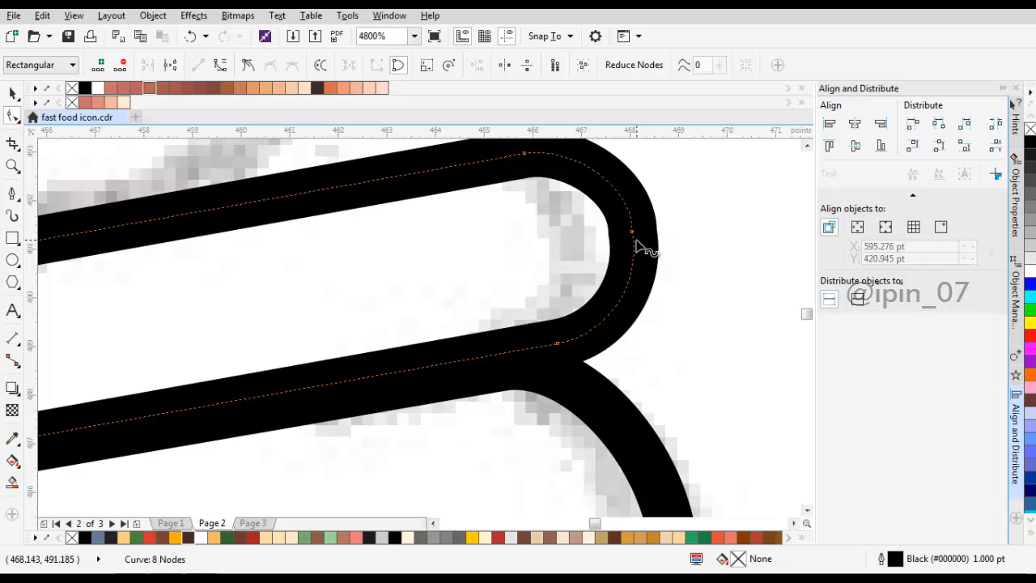
click(632, 233)
click(292, 70)
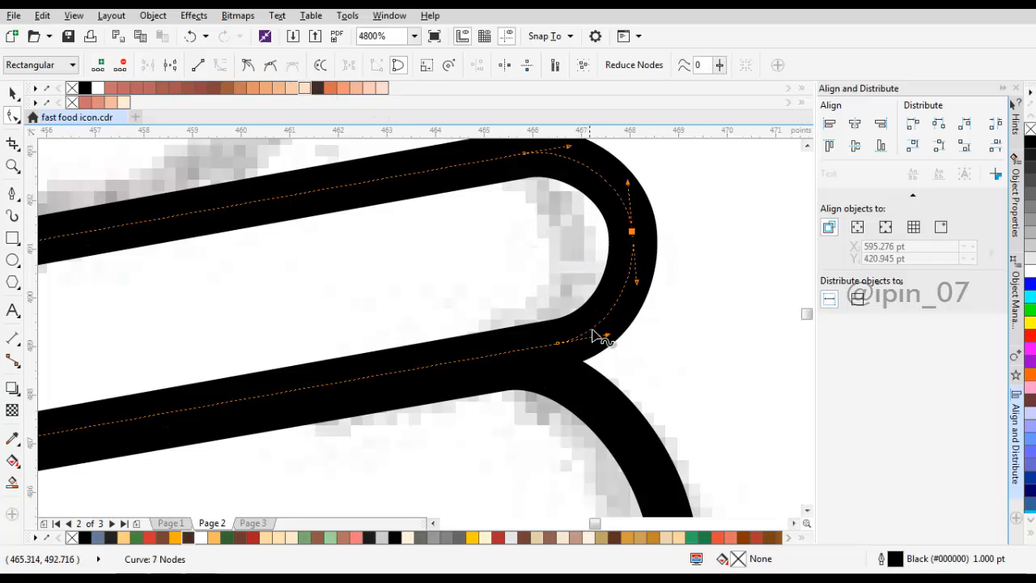
Step: Delete the upper layer's slanted bottom segment and move the open right end onto the lower layer's top line
click(508, 351)
key(Delete)
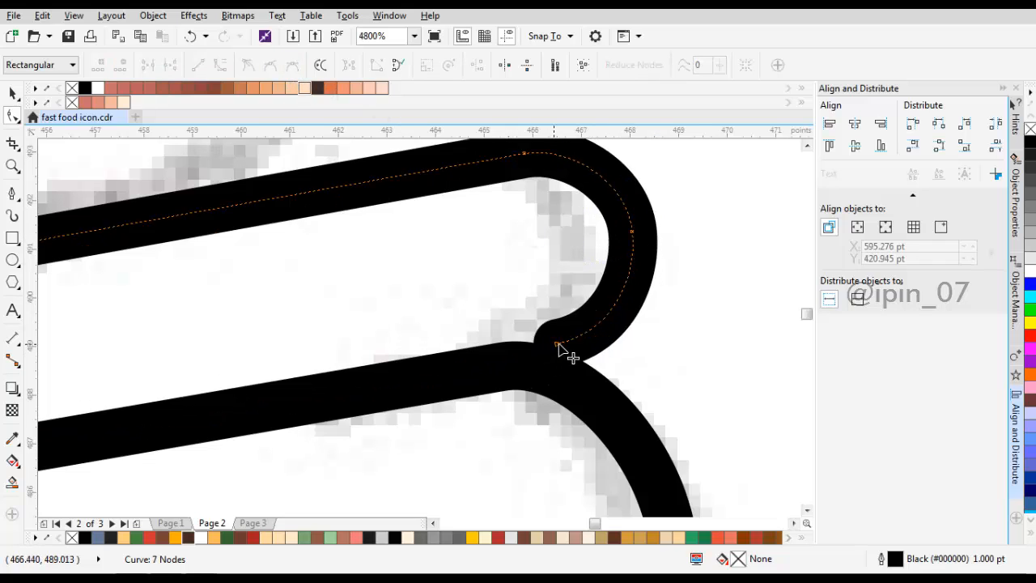
drag(557, 346, 516, 366)
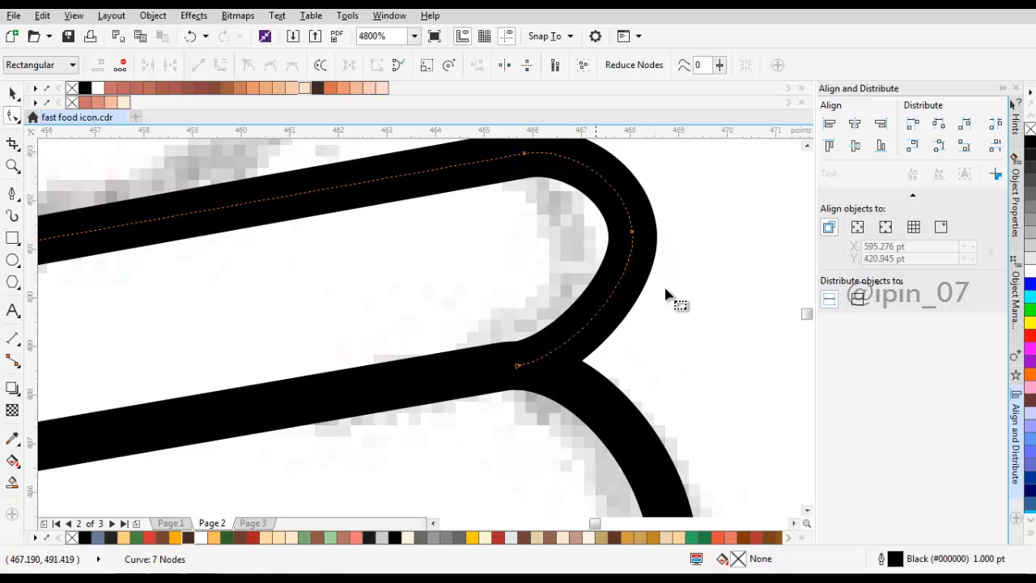
Step: Move the middle node of the upper layer's right end inward and downward and adjust its handle for a rounder curve
drag(632, 232, 614, 251)
drag(619, 302, 614, 318)
scroll(579, 268, down, 1)
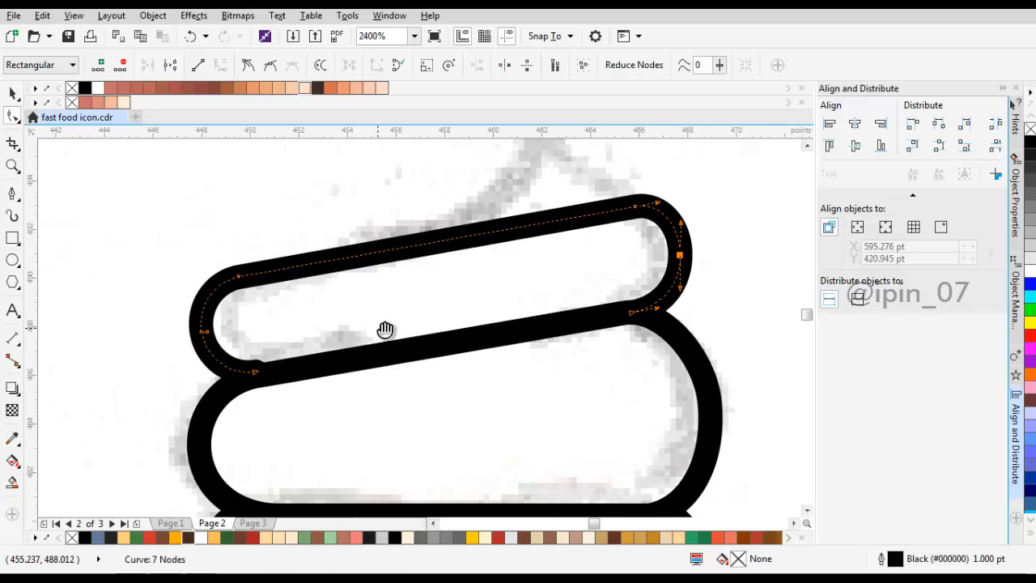
Step: Move the upper layer's open left end onto the lower layer's top line and reduce its duplicate middle nodes to one symmetrical node
scroll(275, 353, up, 1)
drag(260, 358, 263, 368)
double_click(154, 282)
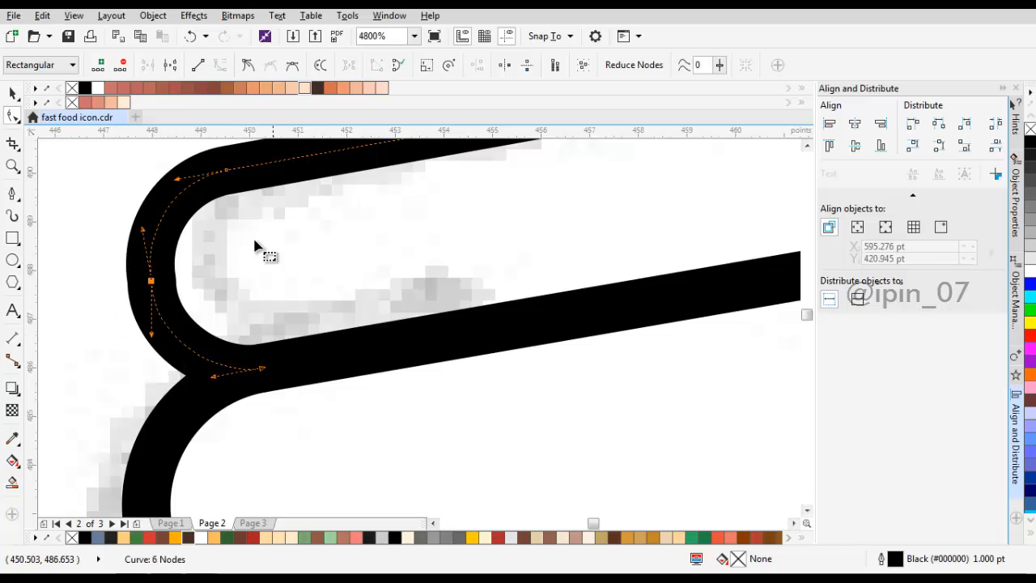
click(292, 70)
scroll(316, 342, down, 1)
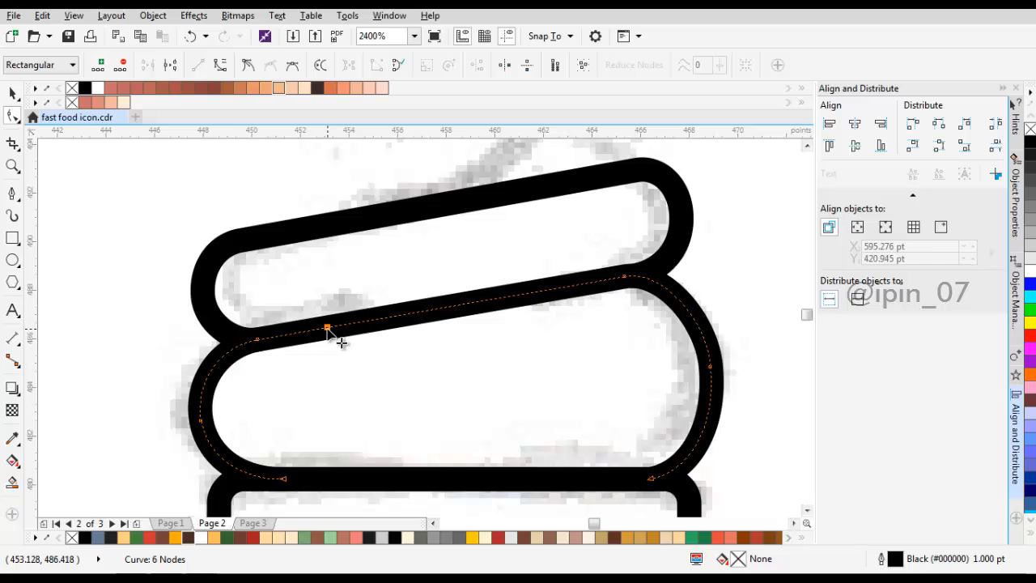
Step: Add two nodes on the lower layer's slanted top line and delete the section between them, leaving a short stub on each side
double_click(327, 328)
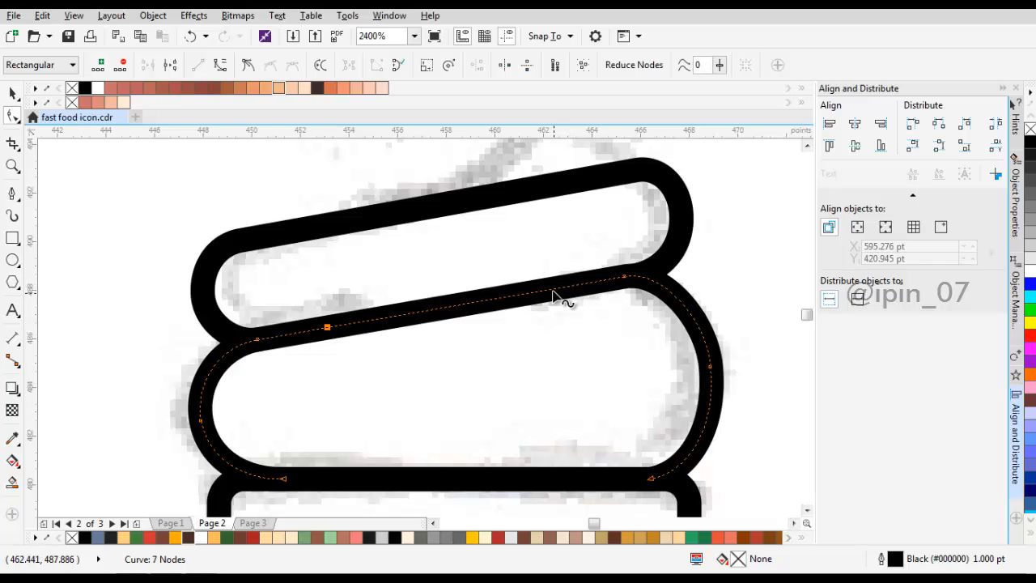
double_click(558, 288)
click(491, 306)
key(Delete)
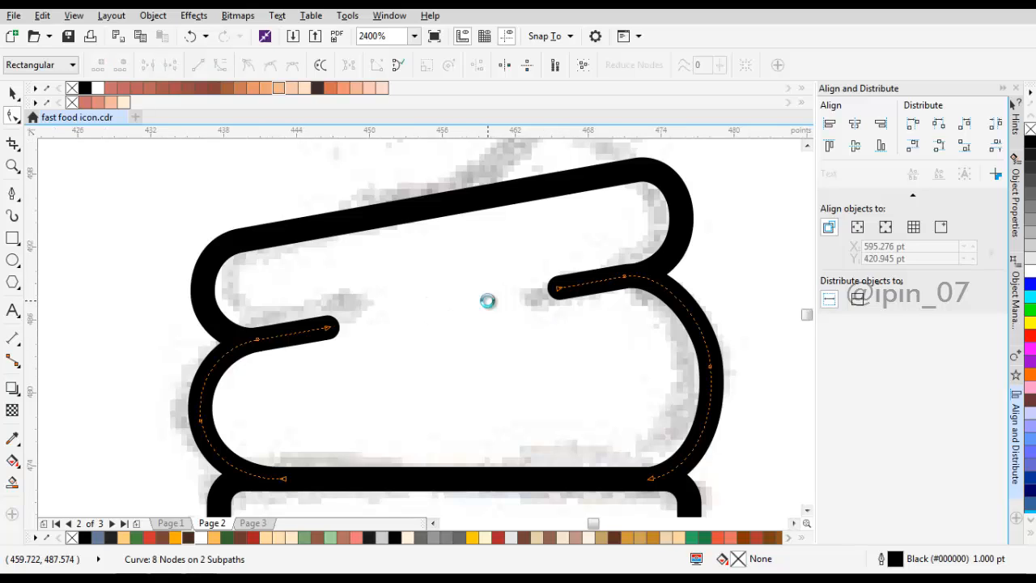
scroll(488, 301, down, 2)
key(space)
click(589, 266)
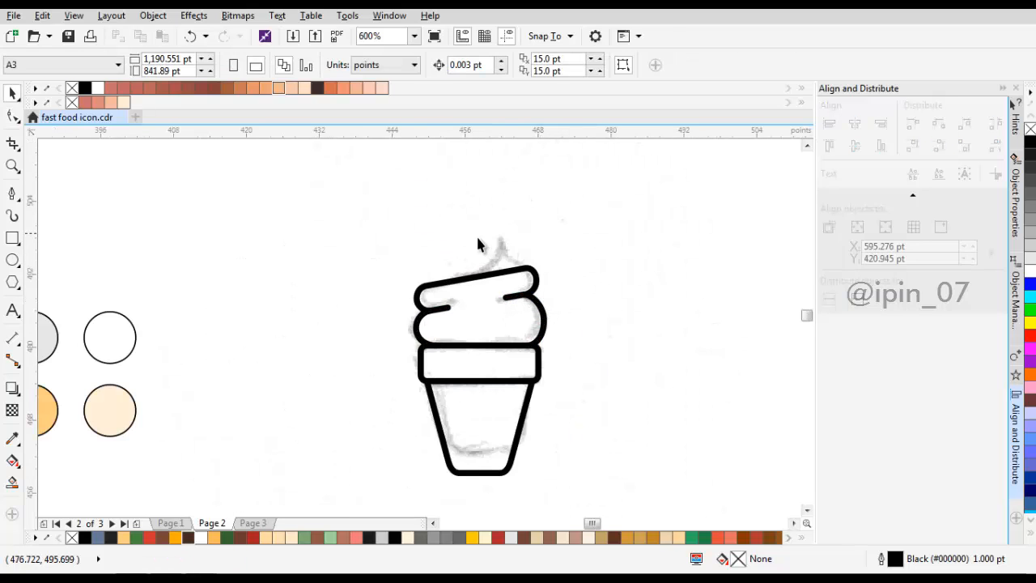
Step: Draw a Bezier curve from the upper layer's top line up to the sketched swirl tip
scroll(491, 271, up, 2)
drag(483, 252, 453, 288)
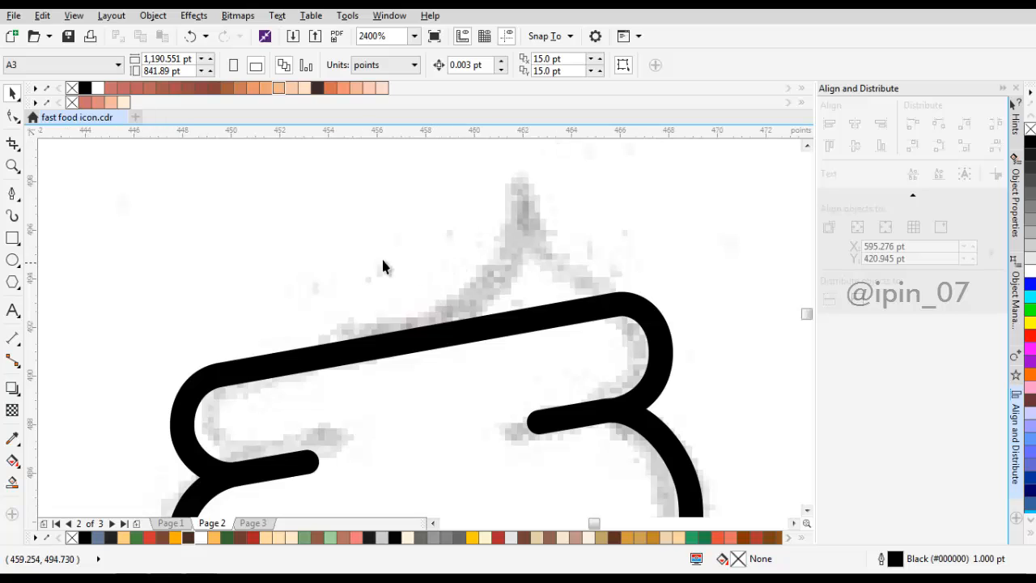
key(space)
key(space)
click(397, 349)
key(space)
drag(387, 347, 500, 322)
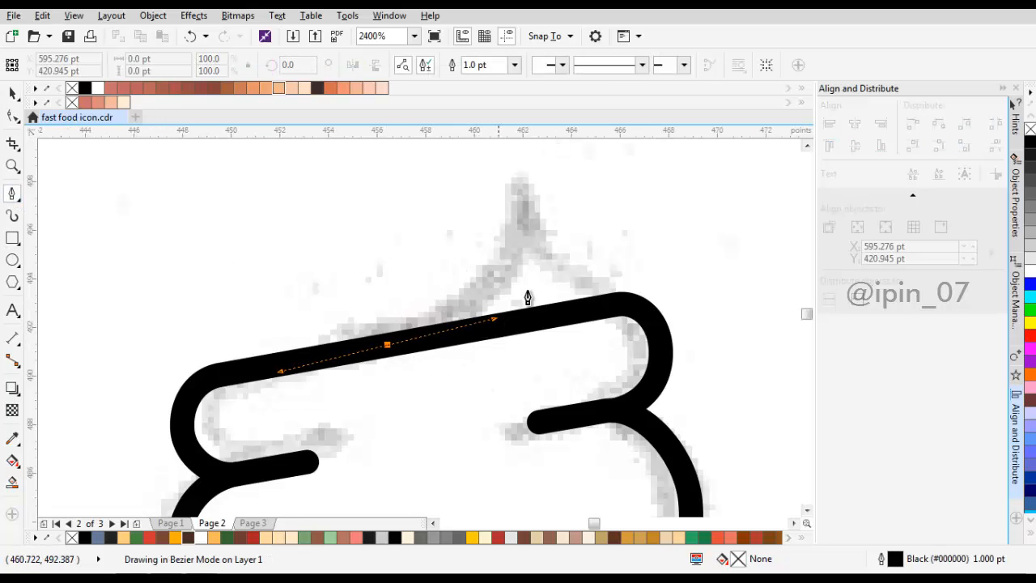
click(527, 210)
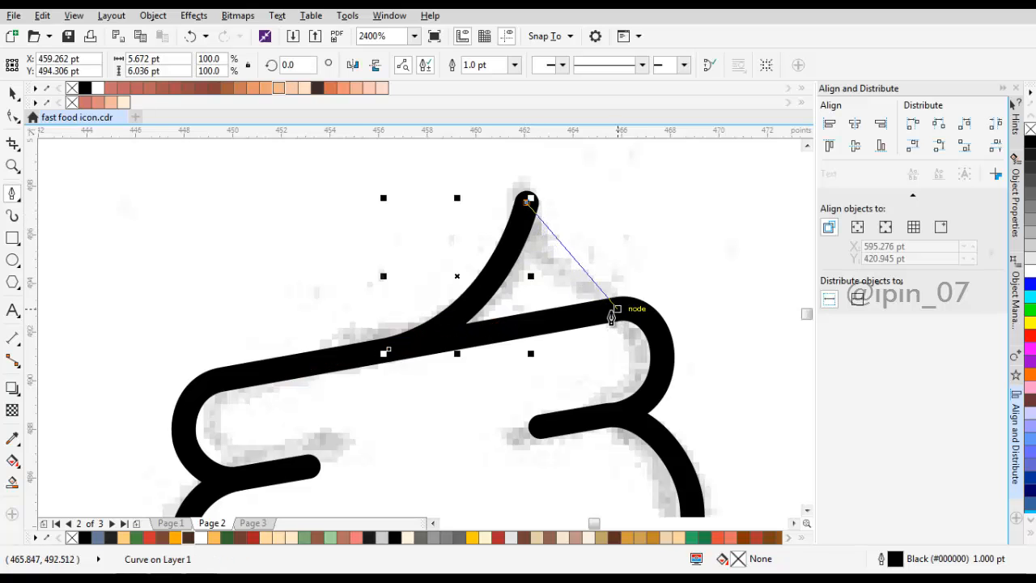
Step: Continue the peak curve from the tip down to the node at the right end of the upper layer's top line
scroll(603, 302, up, 1)
drag(641, 322, 785, 356)
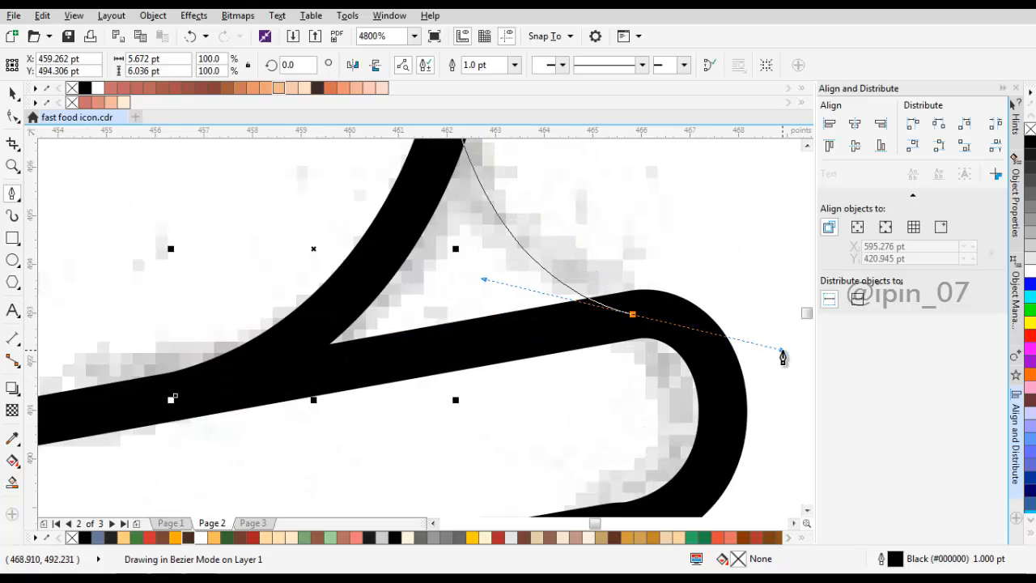
key(space)
scroll(530, 331, down, 2)
scroll(564, 324, up, 1)
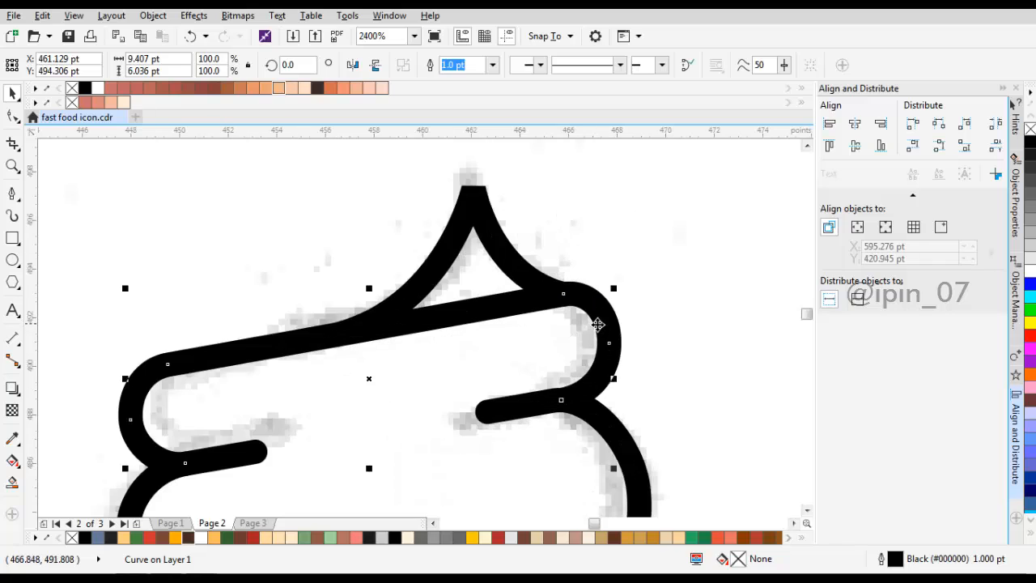
Step: Add a node on the upper layer's top line where the peak begins and delete the segment under the peak
click(599, 326)
key(F10)
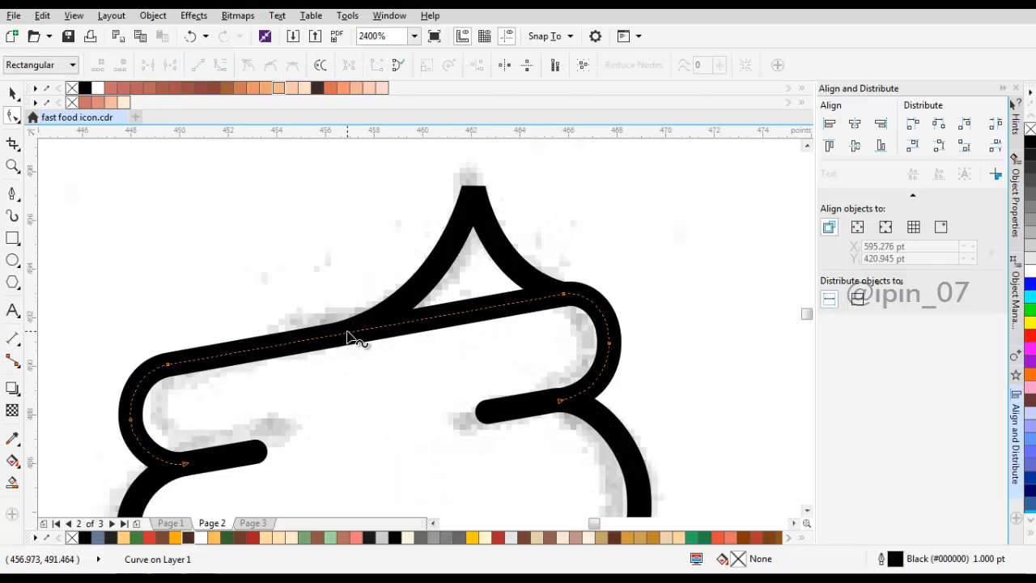
double_click(347, 334)
click(406, 324)
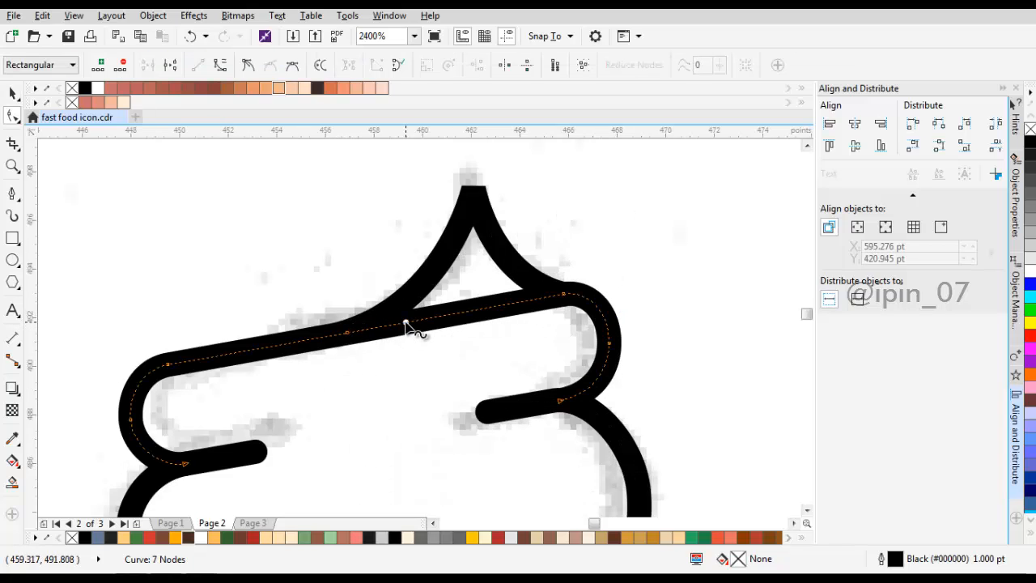
key(Delete)
key(space)
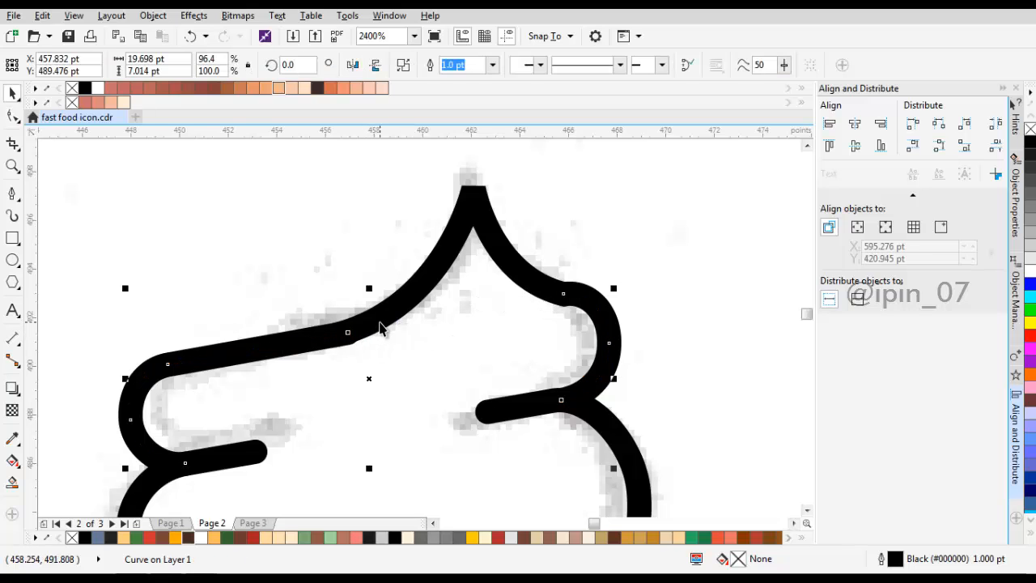
Step: Combine the peak with the upper layer and join their open ends at the peak's left base into one node
key(ctrl+k)
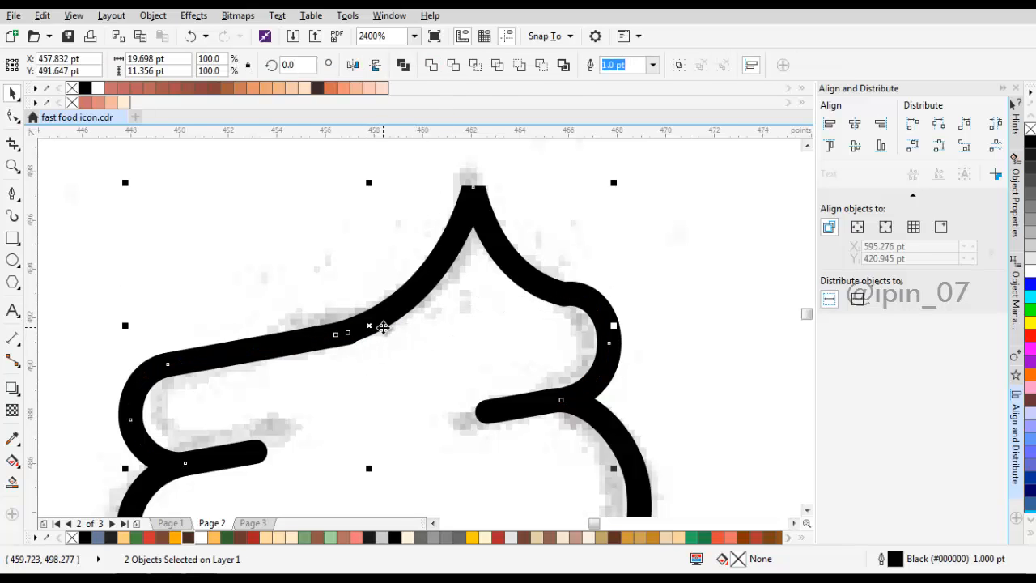
key(F10)
scroll(325, 332, up, 4)
click(333, 310)
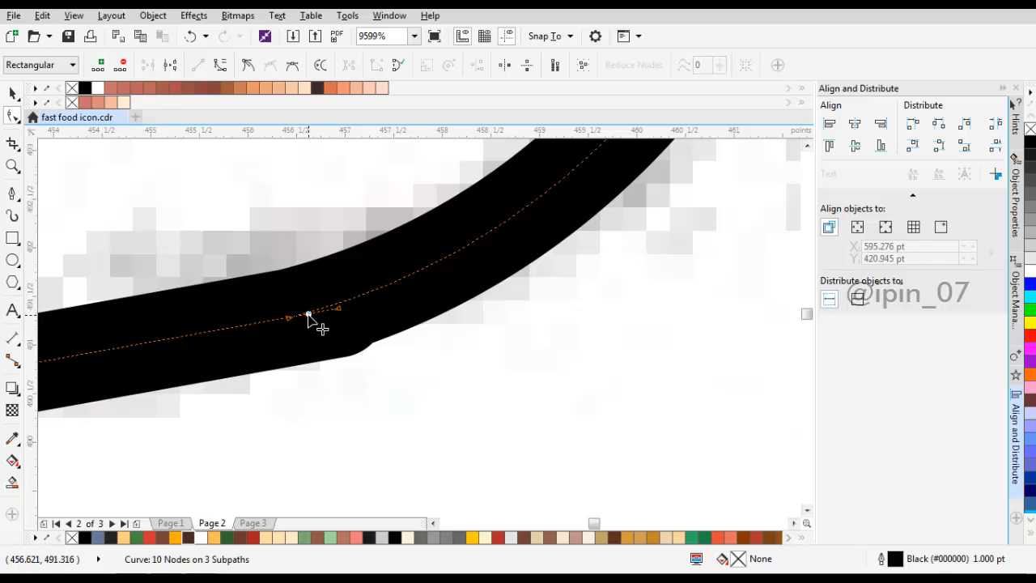
double_click(307, 316)
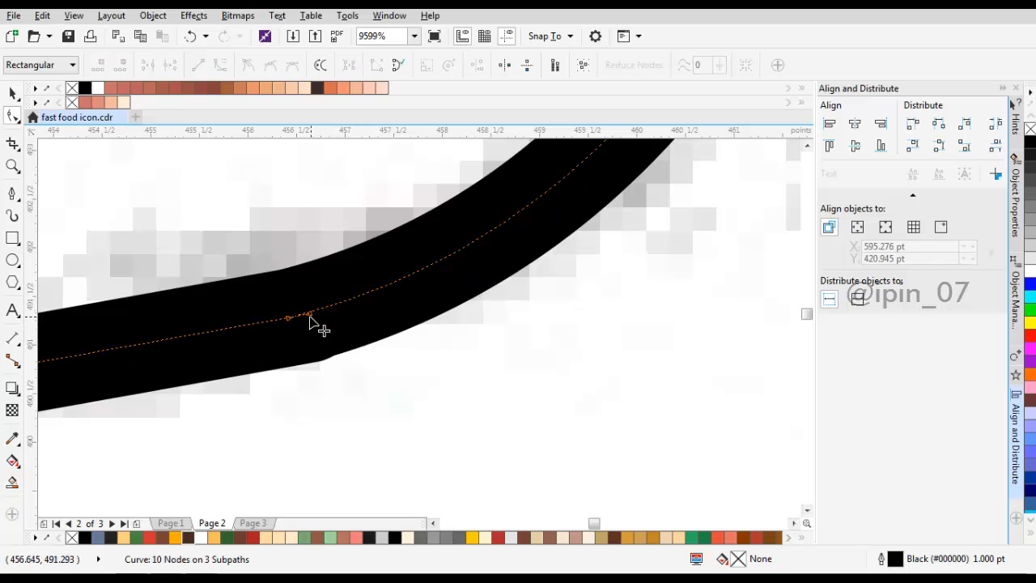
drag(309, 315, 289, 316)
scroll(384, 315, down, 2)
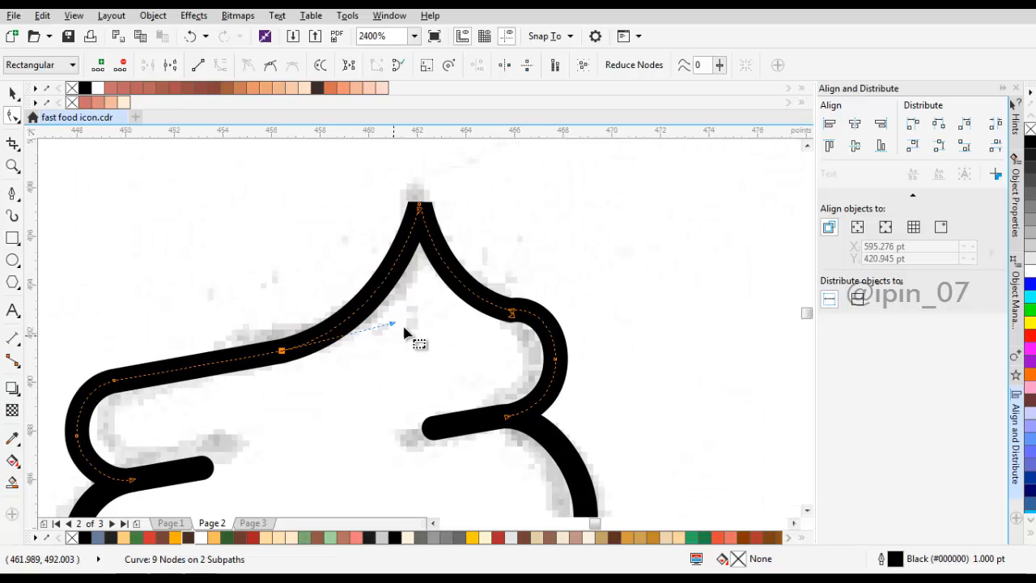
Step: Join the peak's right base to the upper layer's rounded right end at a single node
scroll(510, 320, up, 2)
click(519, 274)
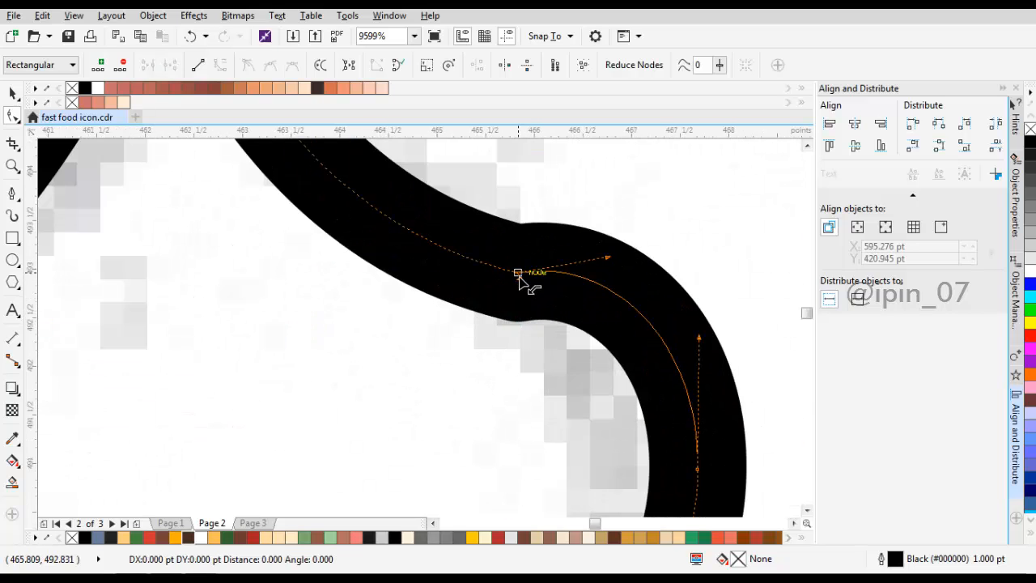
scroll(502, 267, down, 2)
scroll(539, 298, down, 1)
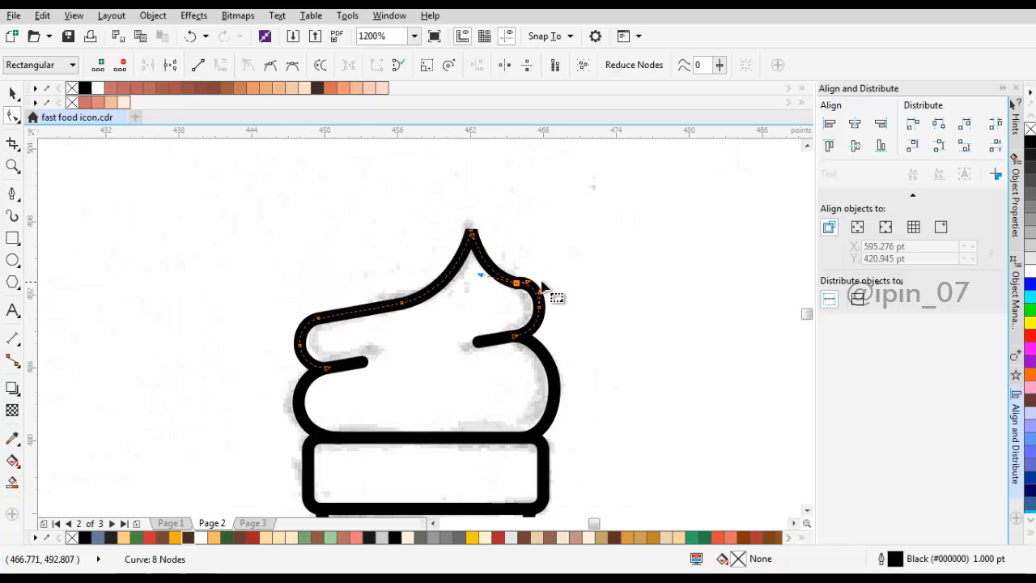
Step: Delete the extra node between the peak's right side and the upper layer's rounded right end
key(Delete)
drag(442, 227, 528, 283)
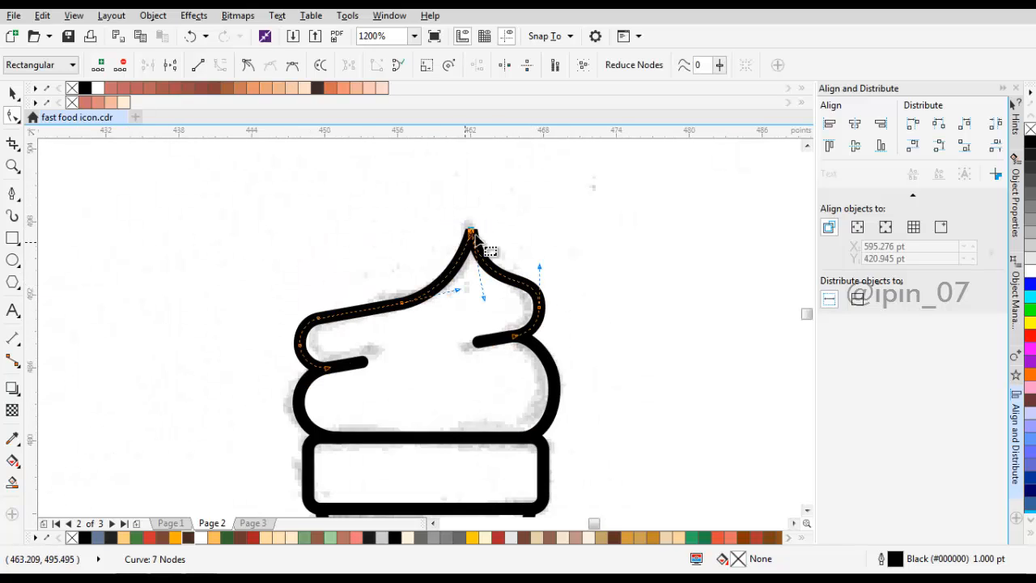
key(space)
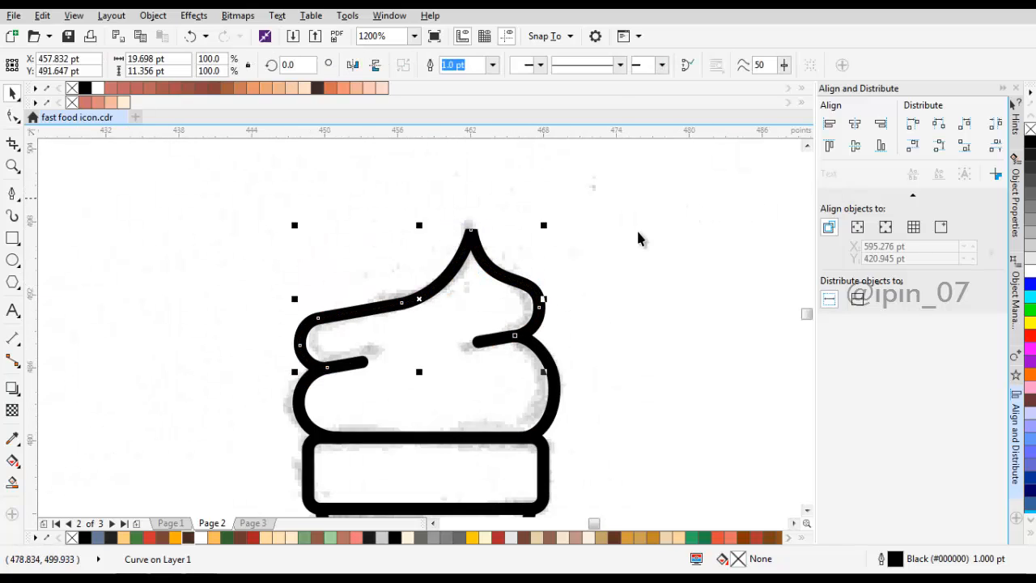
Step: Give the upper layer's outline rounded corners in the Outline Pen settings so the peak's tip is round
double_click(738, 559)
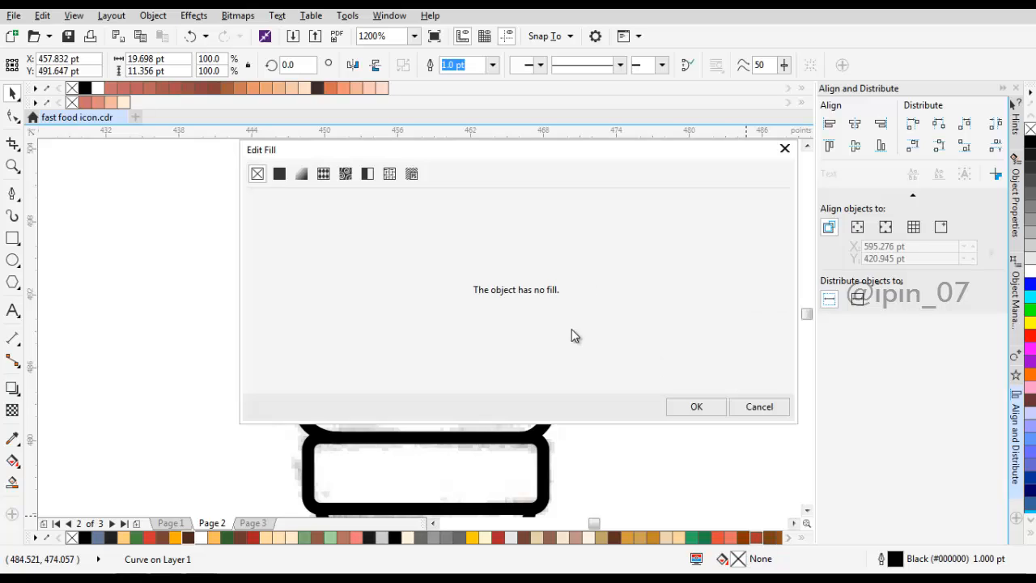
click(759, 406)
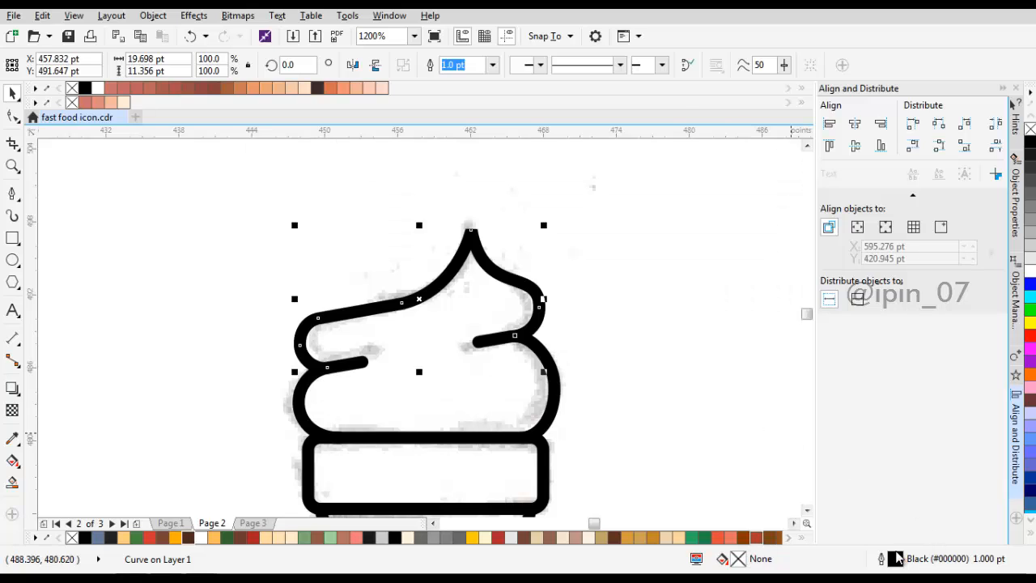
double_click(897, 559)
click(468, 293)
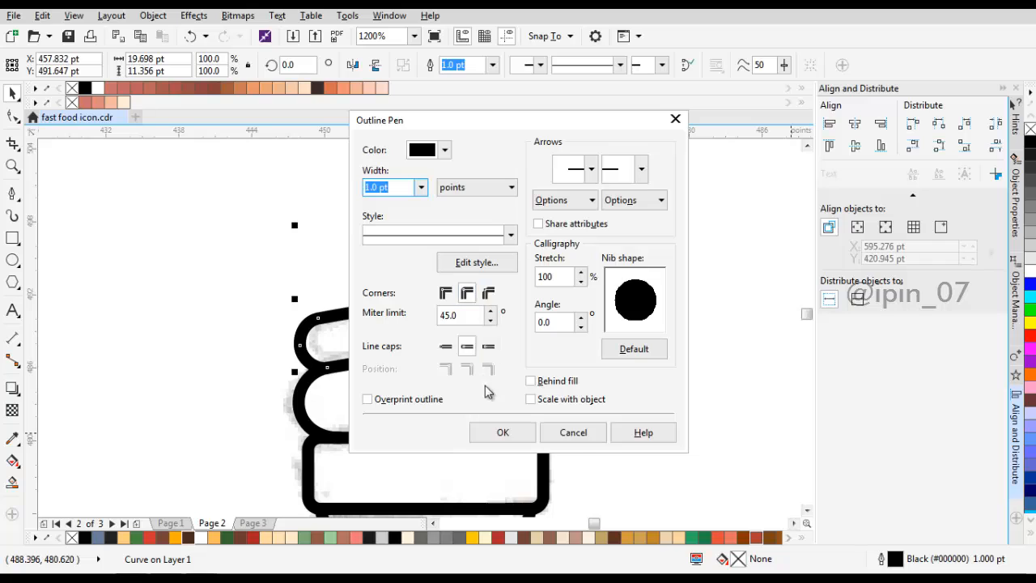
click(515, 433)
Step: Refine the upper layer's rounded right end by nudging its outer node up slightly and adjusting that node's curve handle
key(F10)
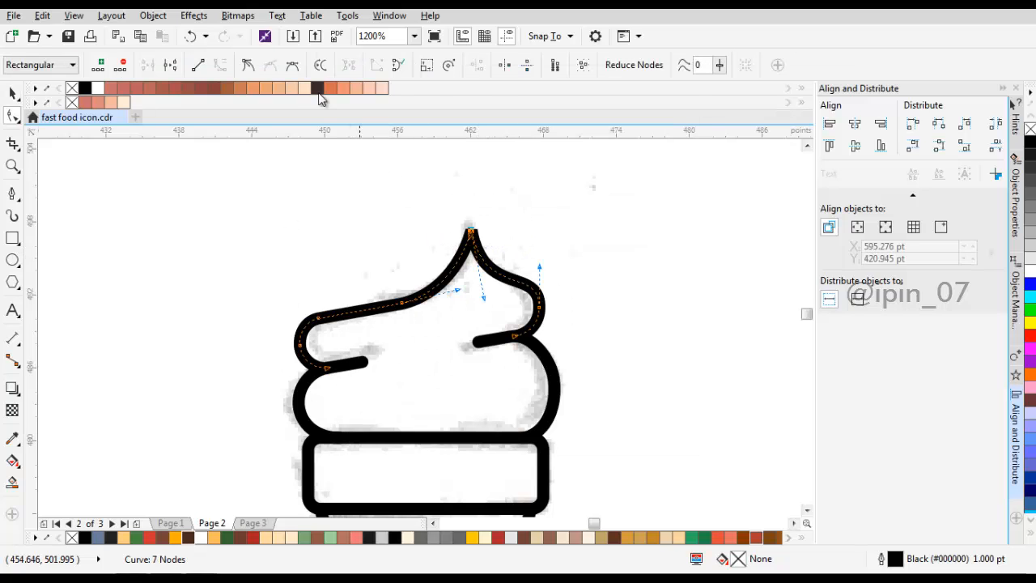
scroll(498, 290, up, 1)
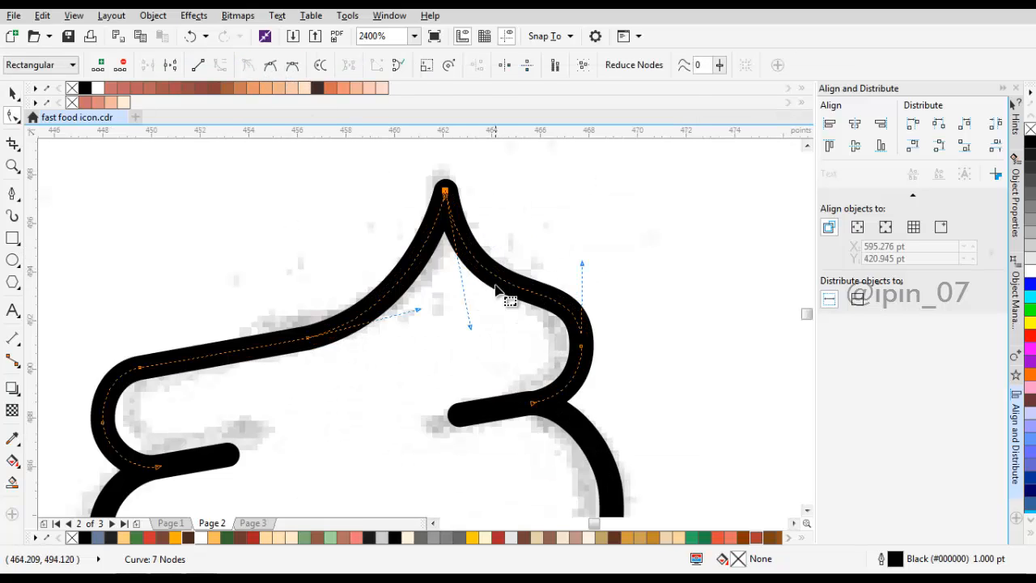
drag(556, 326, 523, 304)
drag(484, 296, 553, 349)
drag(536, 319, 572, 347)
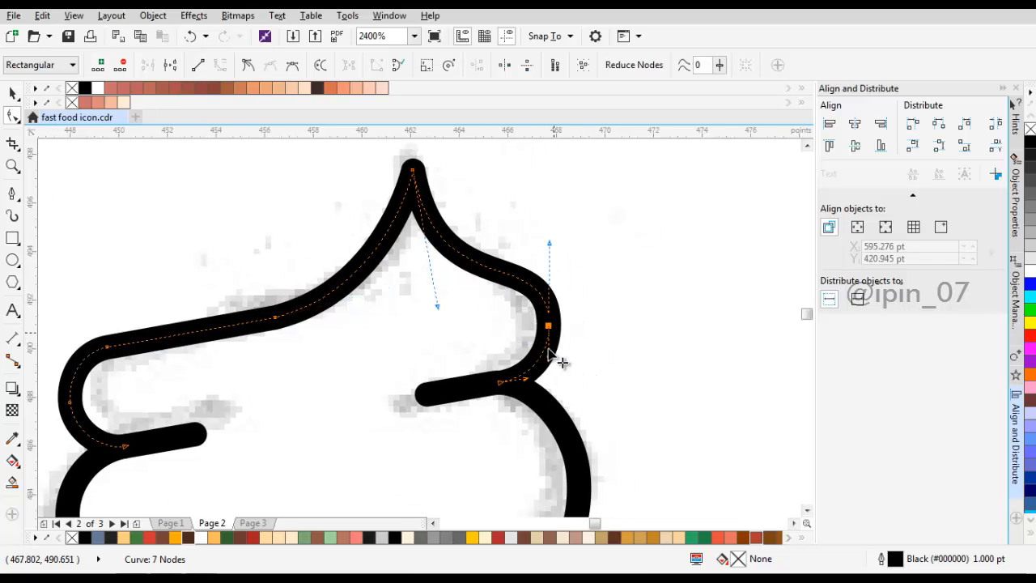
scroll(550, 358, up, 1)
drag(502, 399, 443, 408)
scroll(527, 349, down, 2)
click(527, 347)
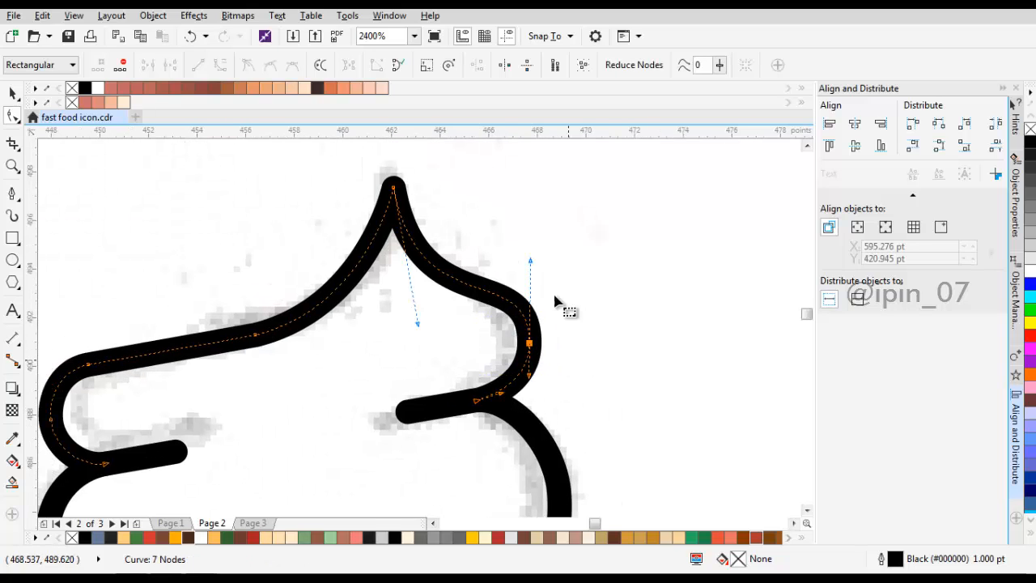
scroll(510, 257, up, 2)
drag(514, 239, 513, 243)
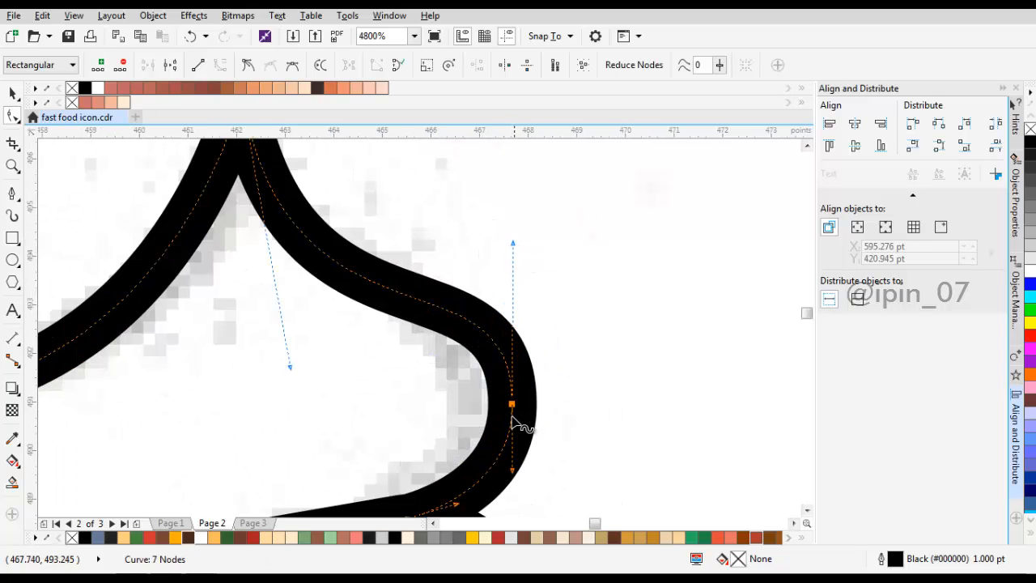
drag(513, 408, 513, 399)
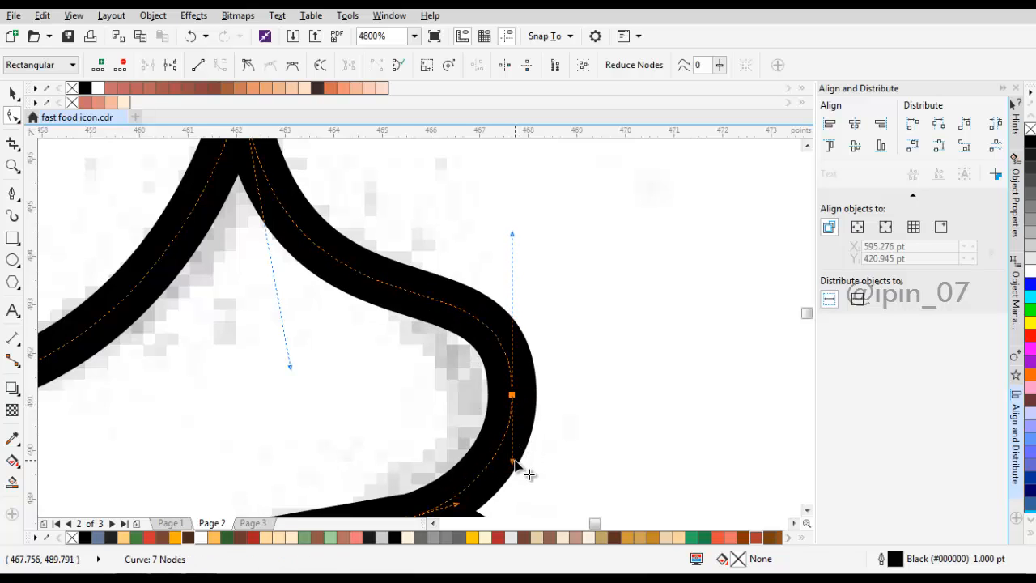
drag(514, 461, 524, 470)
scroll(518, 344, down, 1)
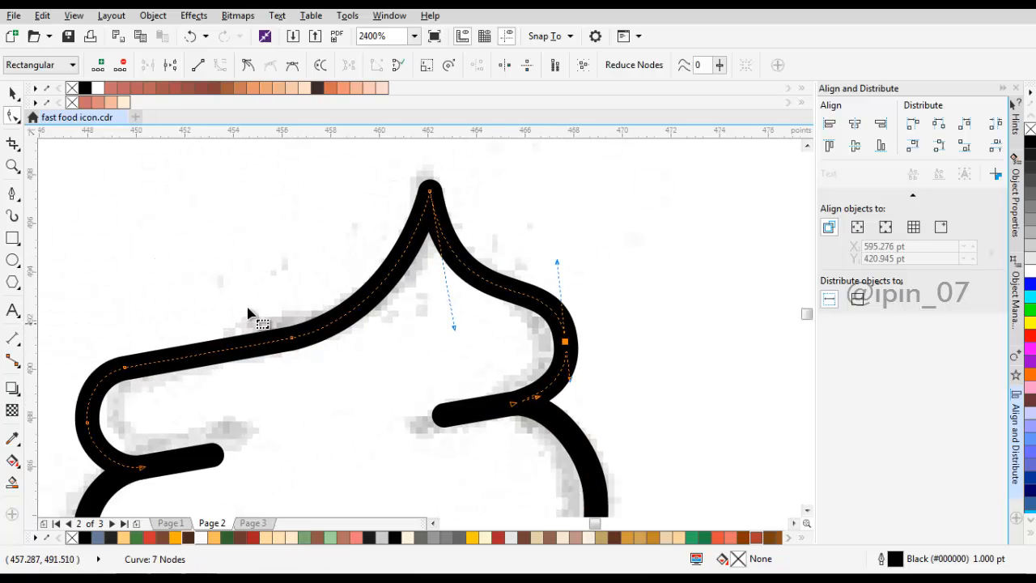
Step: Move the pencil sketch bitmap from behind the icon to the empty area on its right
drag(248, 308, 331, 370)
scroll(338, 338, up, 1)
scroll(332, 302, down, 1)
mouse_move(348, 299)
mouse_down()
mouse_move(489, 294)
mouse_move(697, 256)
mouse_up()
scroll(409, 300, down, 2)
key(space)
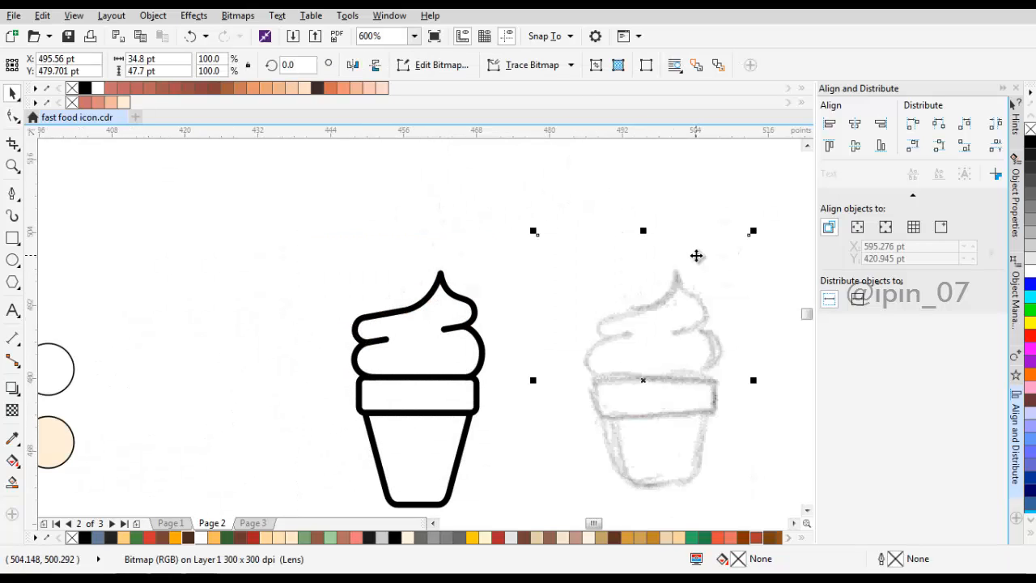
drag(473, 334, 497, 281)
scroll(496, 281, down, 1)
drag(595, 287, 641, 289)
Step: Select both end nodes of the upper layer's slanted top line and move them up slightly together
scroll(441, 256, up, 2)
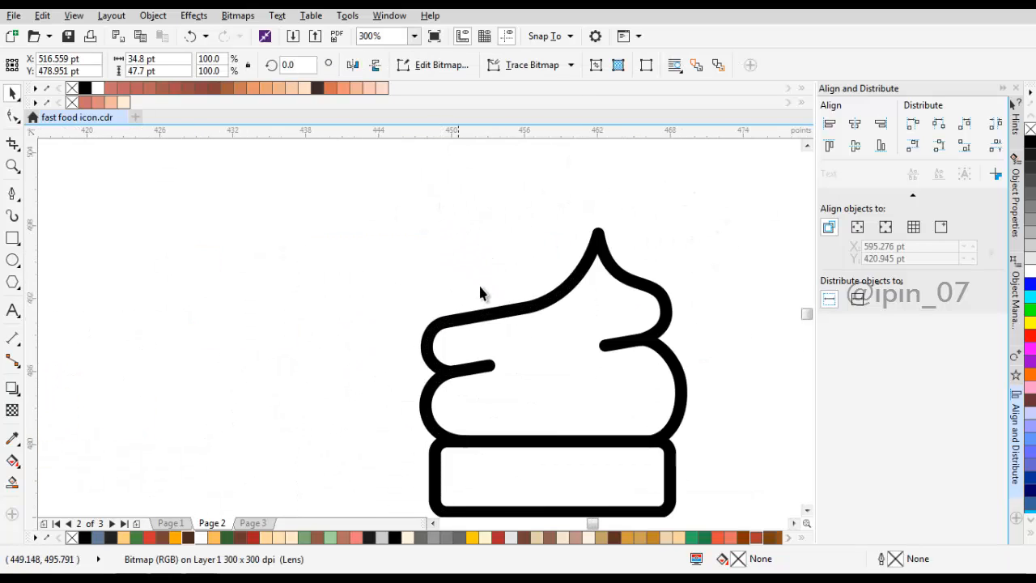
click(512, 311)
key(F10)
scroll(519, 323, up, 1)
drag(324, 278, 596, 389)
scroll(566, 316, up, 1)
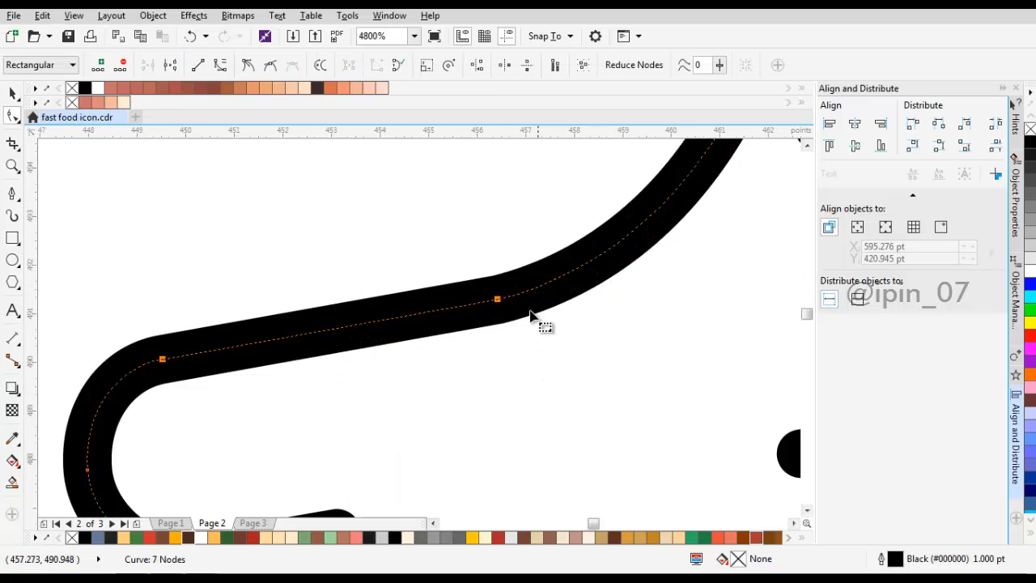
drag(500, 297, 507, 283)
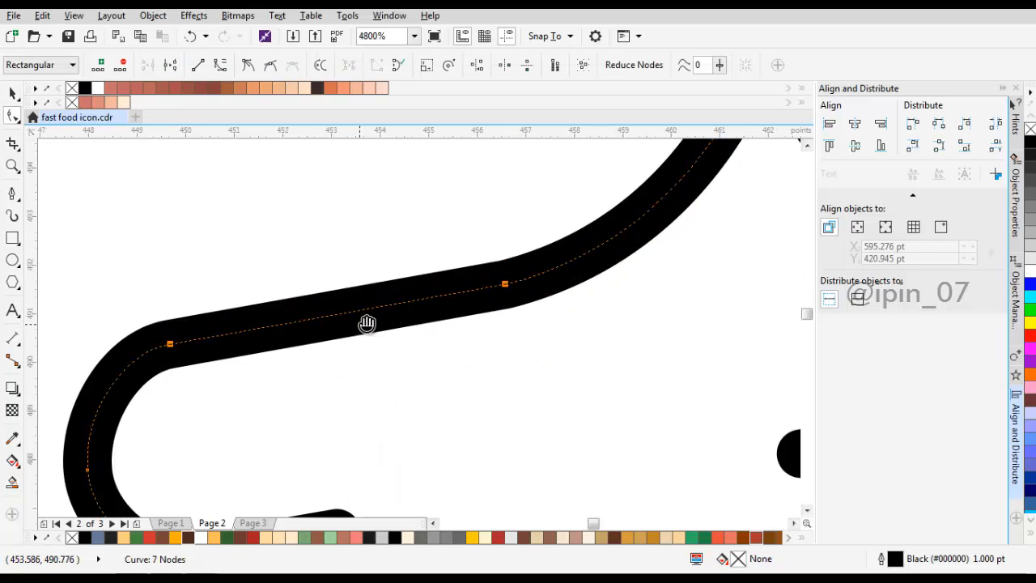
Step: Delete the middle node of the upper layer's rounded left end
drag(366, 324, 548, 180)
drag(199, 281, 300, 370)
scroll(364, 321, down, 2)
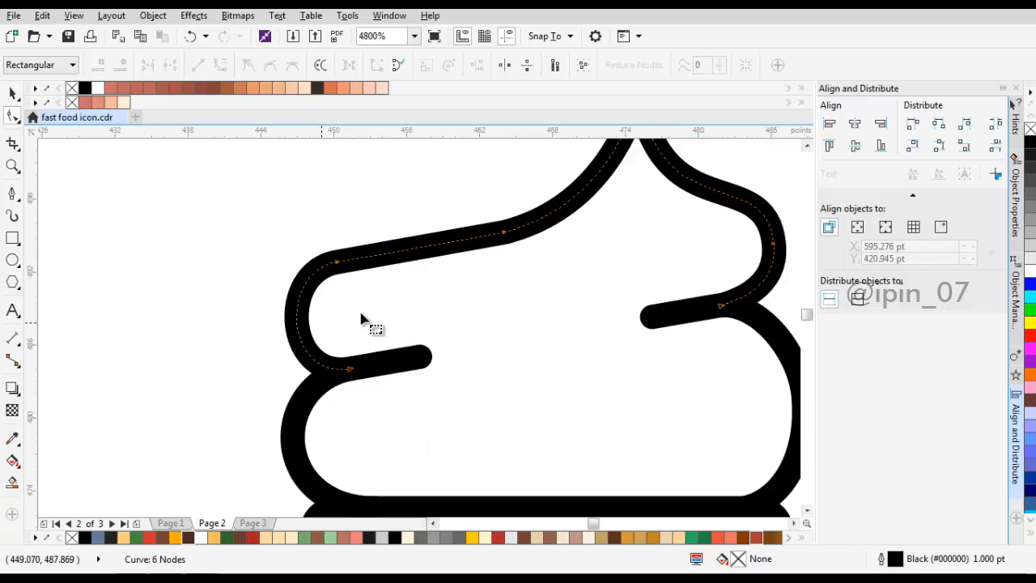
Step: Delete the middle nodes of the lower layer's rounded left and right ends
click(327, 395)
drag(277, 367, 353, 389)
key(Delete)
drag(505, 348, 597, 378)
key(Delete)
scroll(540, 333, up, 1)
scroll(540, 334, down, 1)
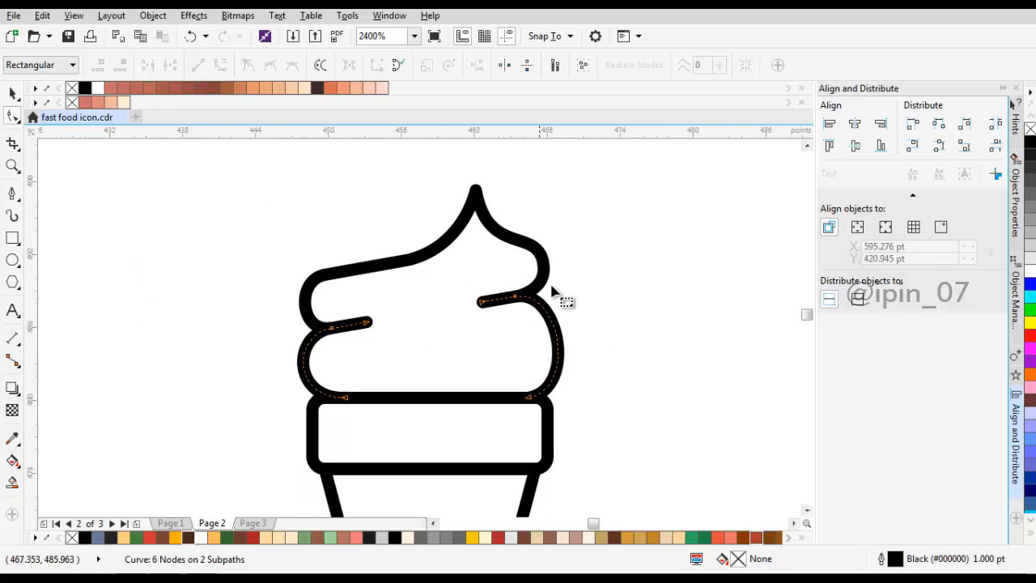
Step: Create a filled shape inside the ice cream swirl with the Smart Fill tool and select it
key(space)
scroll(528, 263, down, 1)
key(Escape)
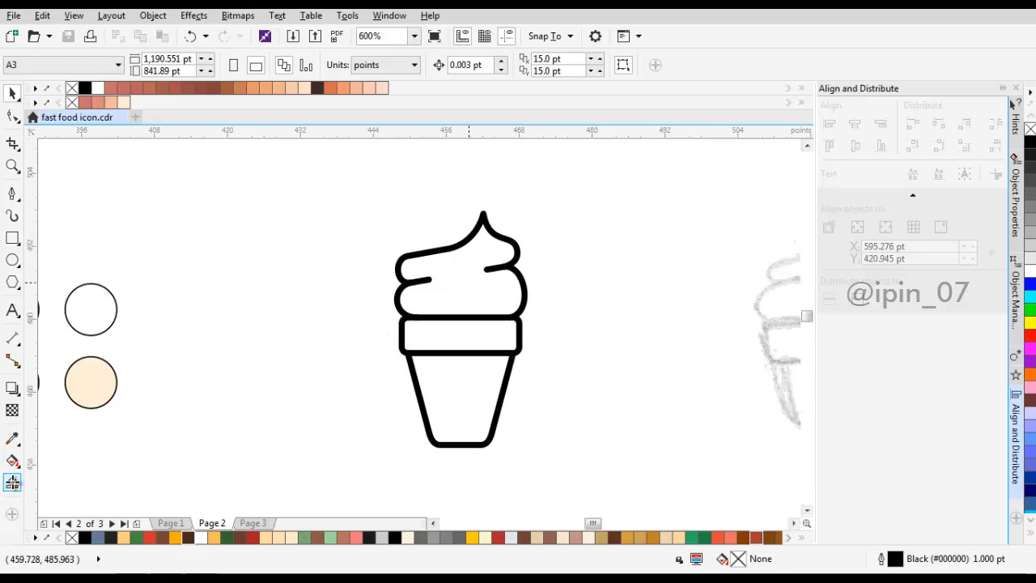
click(12, 482)
click(455, 289)
key(space)
scroll(468, 302, up, 1)
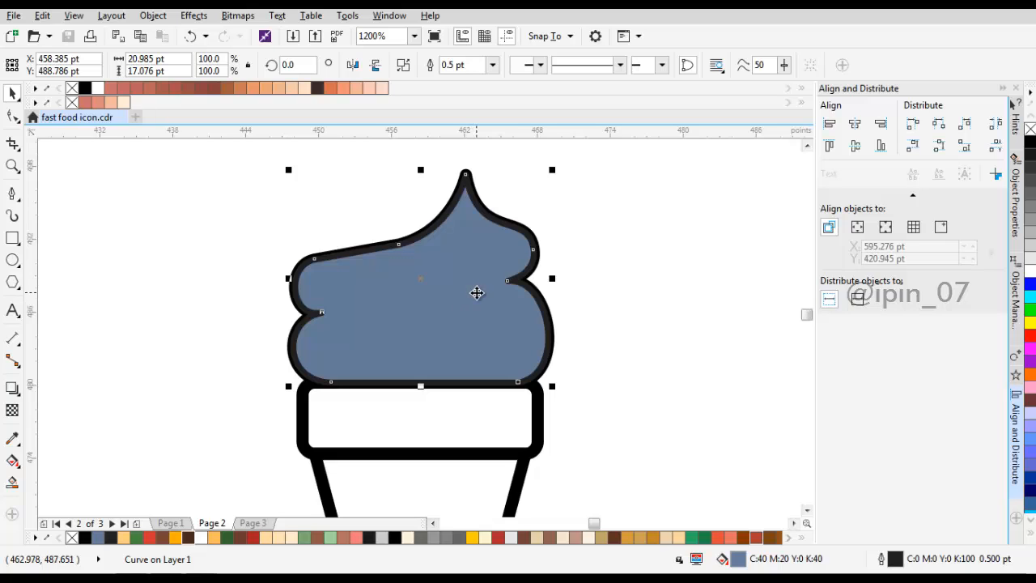
Step: Send the blue swirl fill shape behind the black outlines in the stacking order
right_click(477, 288)
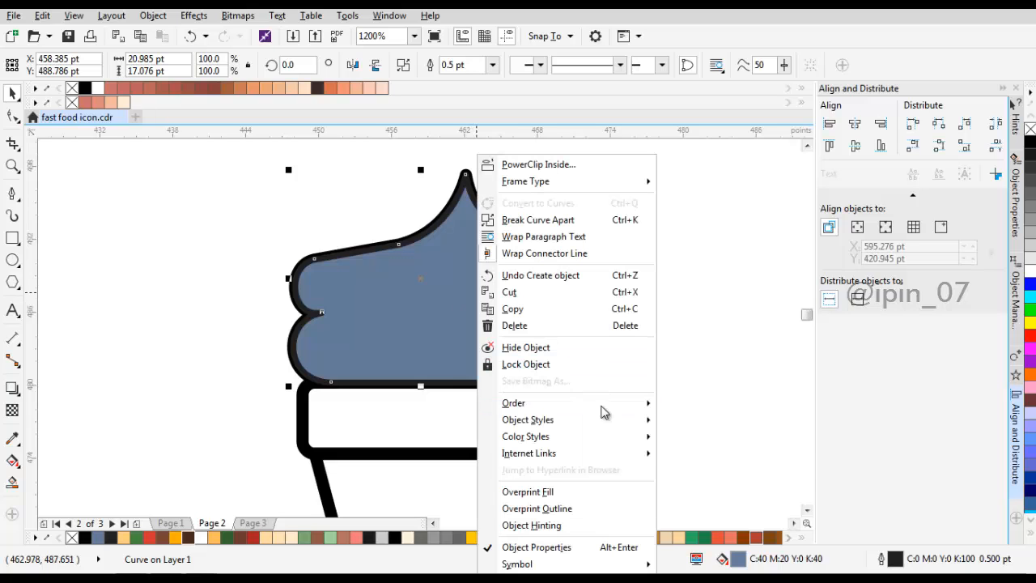
mouse_move(625, 402)
click(695, 464)
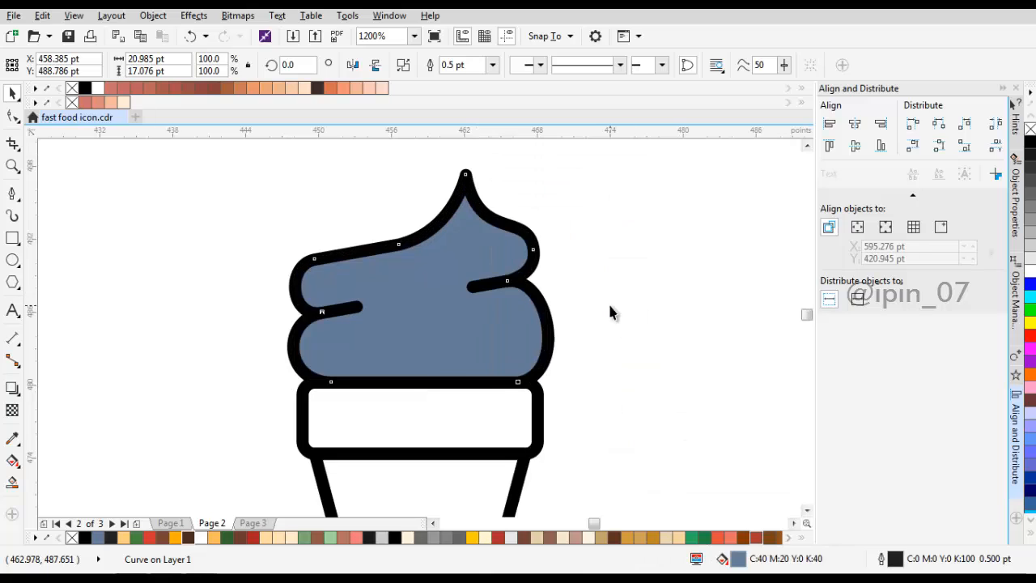
Step: Select both swirl outline curves and sample the dark brown colour from the top circle of the colour swatches
click(609, 301)
click(538, 304)
shift+click(527, 240)
scroll(523, 293, down, 1)
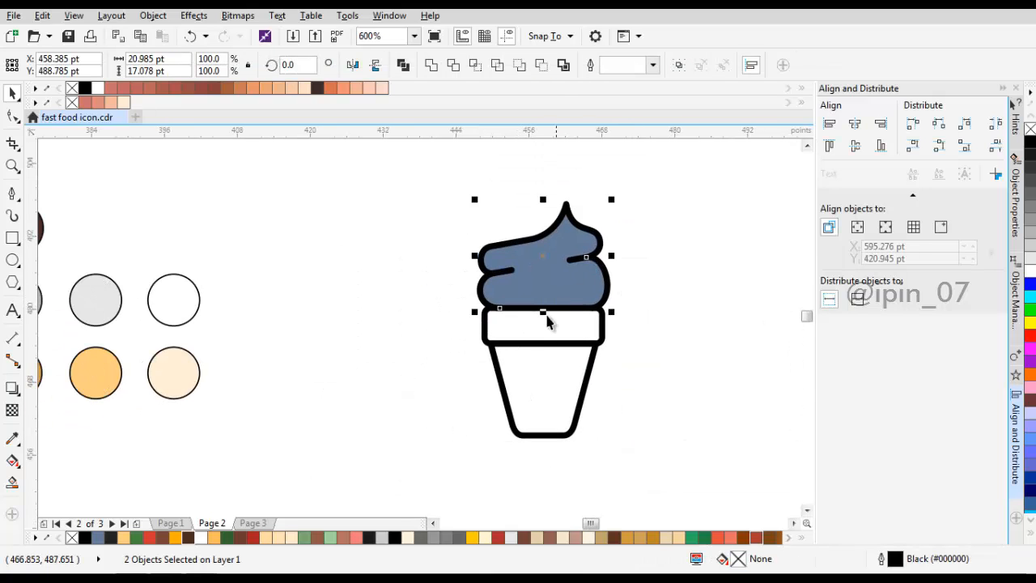
drag(251, 330, 322, 315)
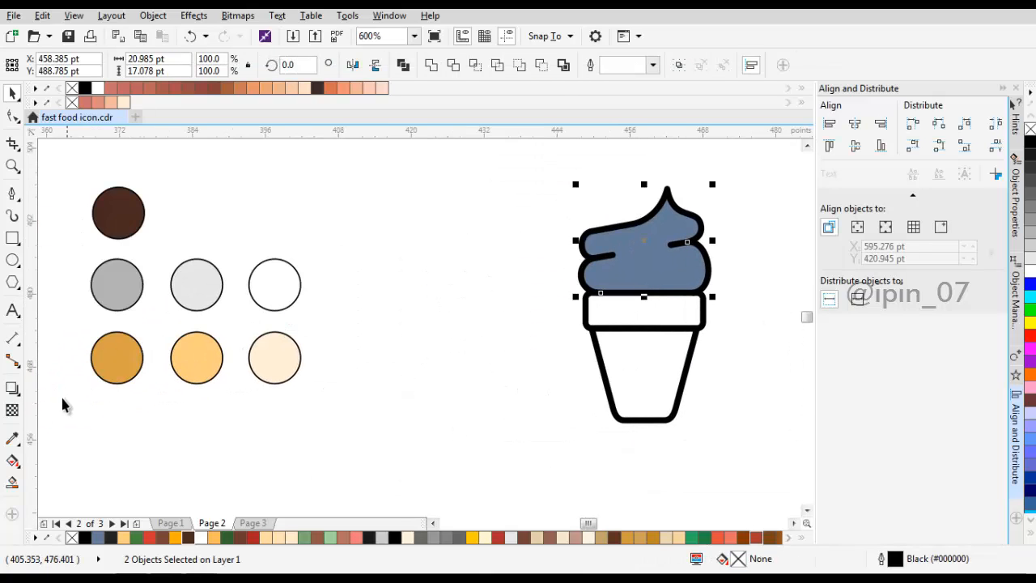
click(12, 440)
click(130, 211)
Step: Apply the sampled dark brown to the outlines of both swirl layers, the rim and the cup
scroll(624, 254, up, 1)
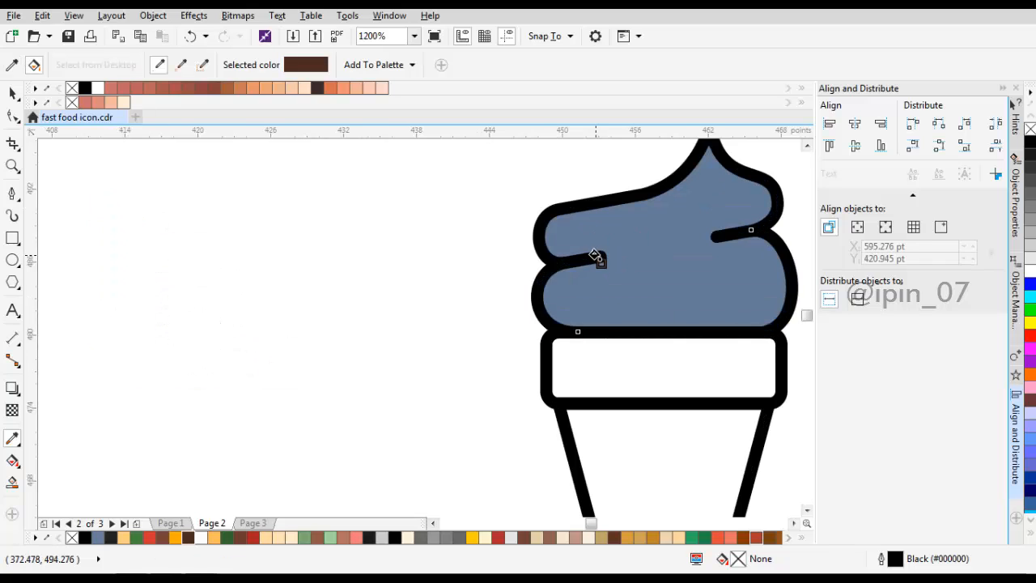
click(595, 255)
click(567, 215)
click(646, 336)
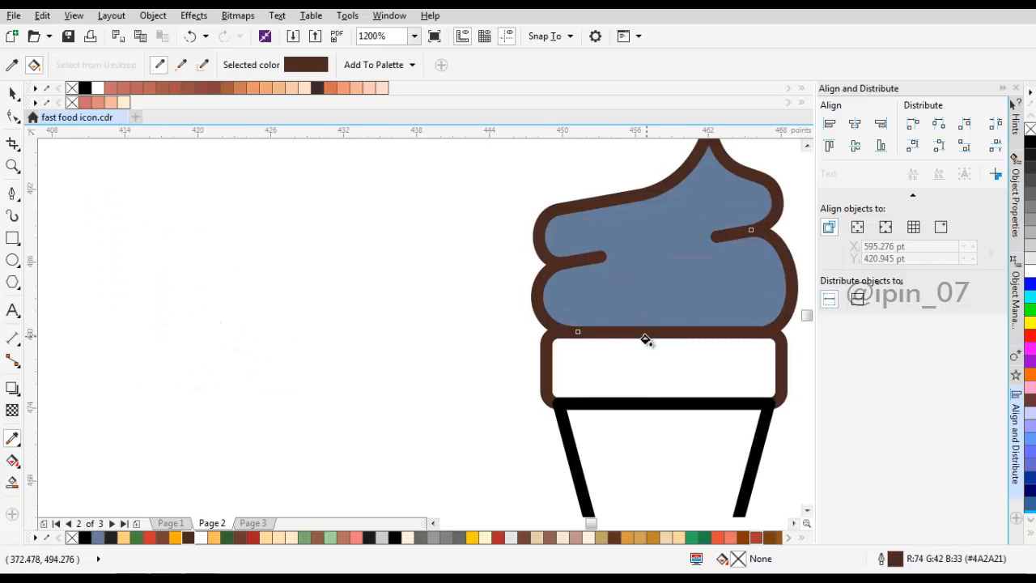
click(636, 402)
scroll(636, 402, down, 2)
key(space)
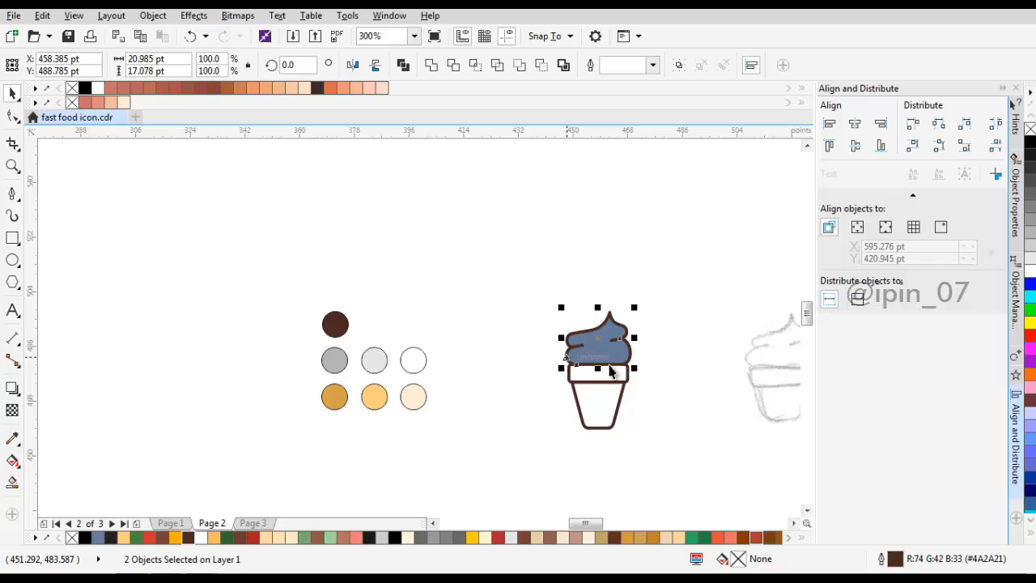
Step: Sample the light orange swatch between the darker orange and cream circles and fill the rim and the cup with it
scroll(535, 396, up, 1)
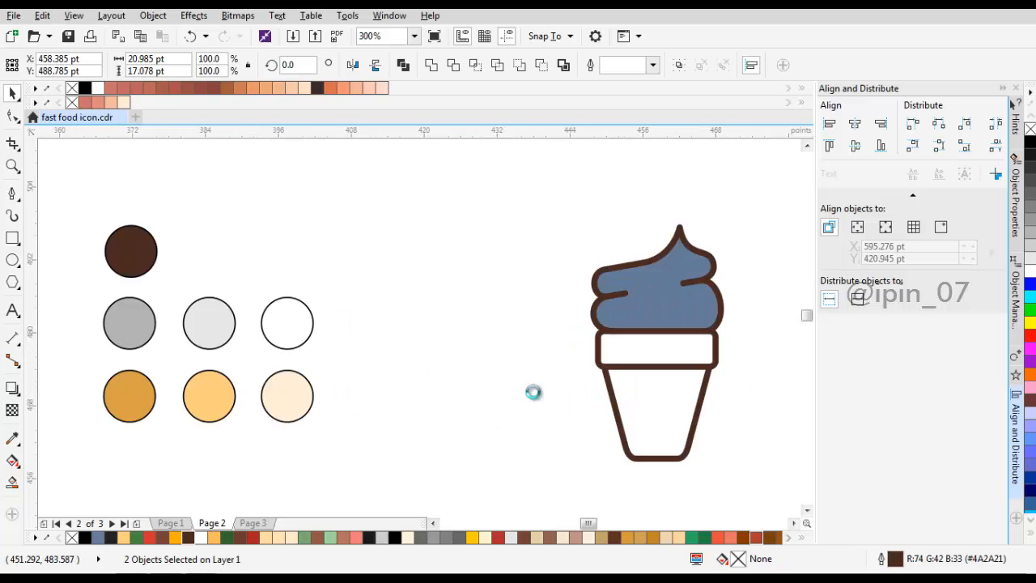
key(Escape)
key(i)
click(211, 396)
click(667, 352)
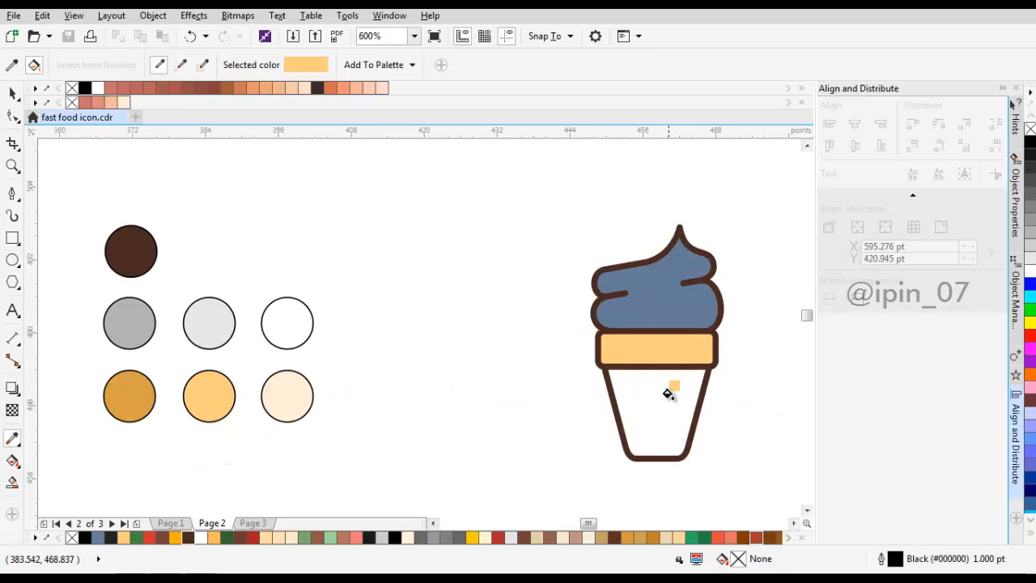
click(669, 403)
Step: Select both swirl outlines, the rim and the cup, and convert their outlines to objects
drag(740, 343, 644, 360)
key(space)
click(583, 365)
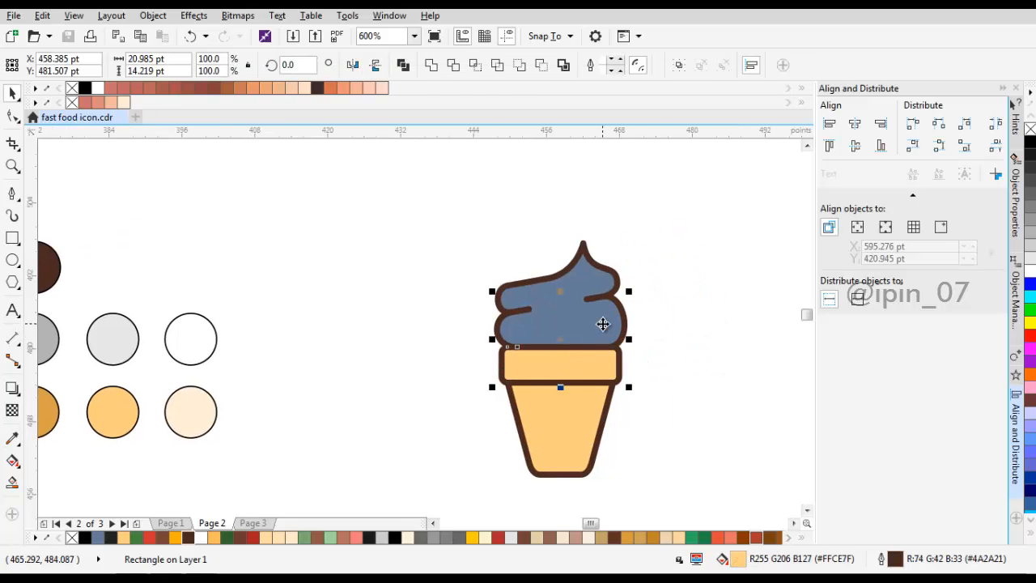
shift+click(602, 324)
shift+click(608, 288)
shift+click(586, 402)
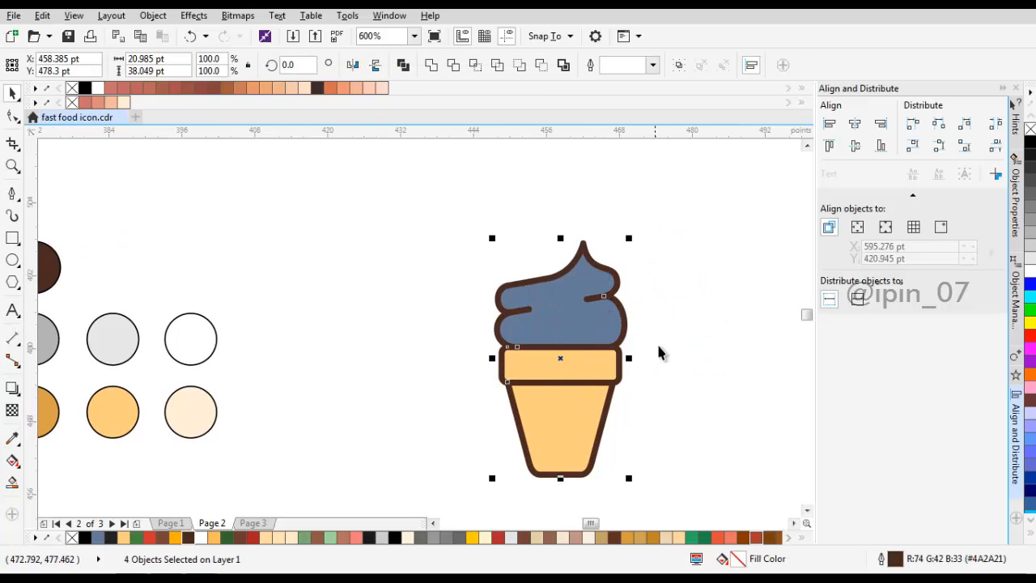
drag(642, 321, 534, 280)
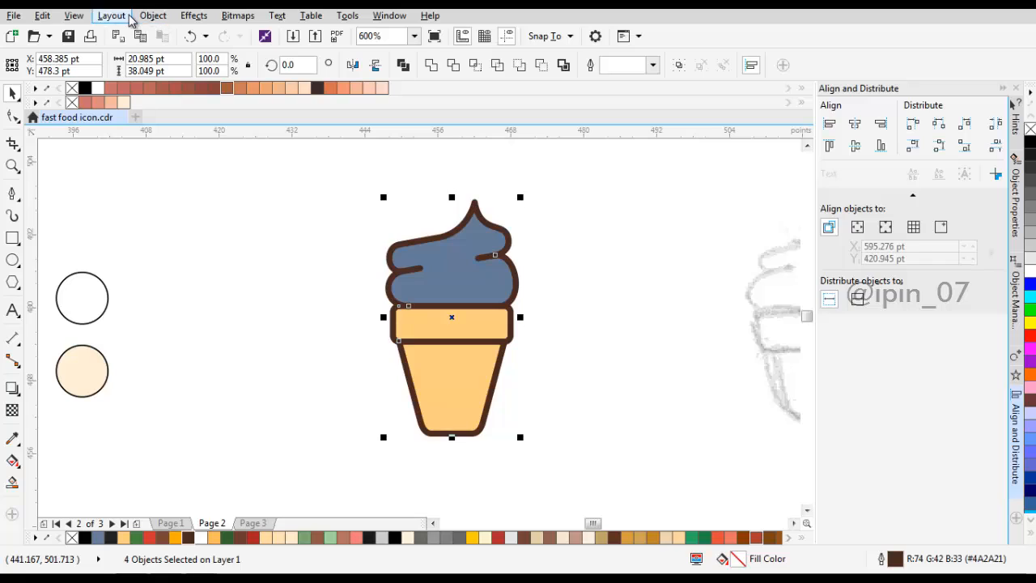
click(155, 18)
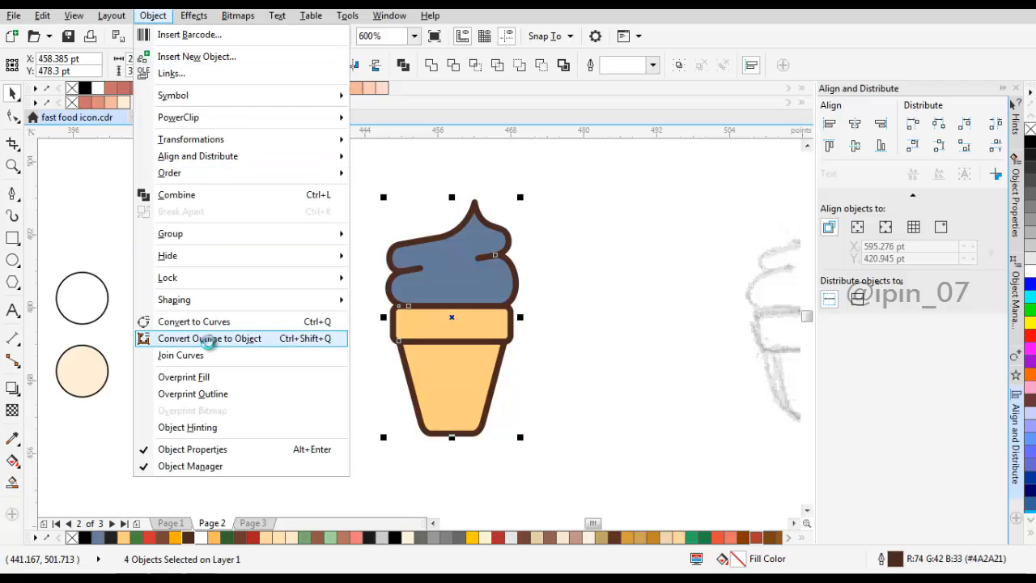
click(209, 339)
click(438, 282)
scroll(460, 271, up, 2)
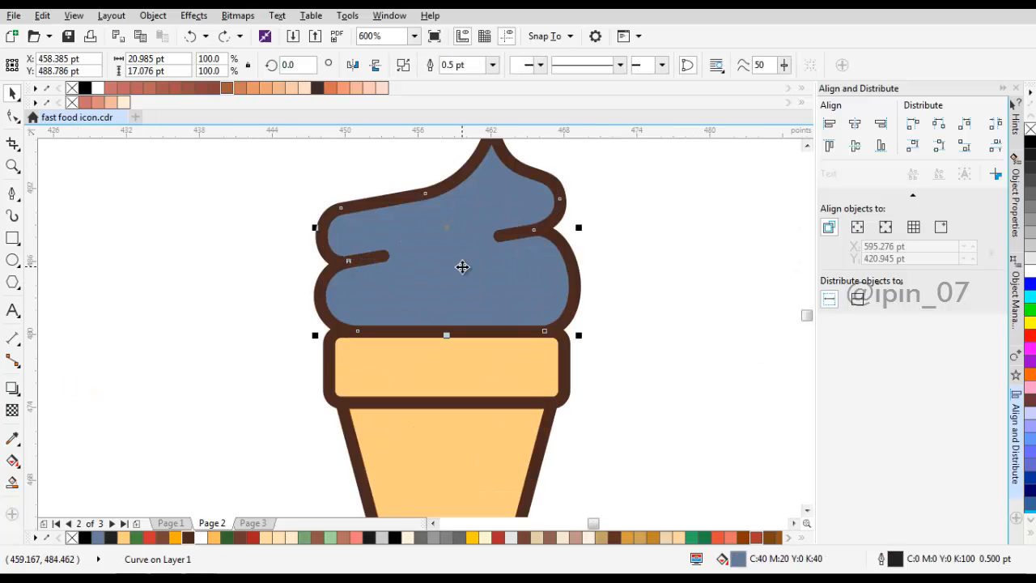
drag(462, 267, 713, 287)
key(ctrl+z)
drag(646, 244, 610, 312)
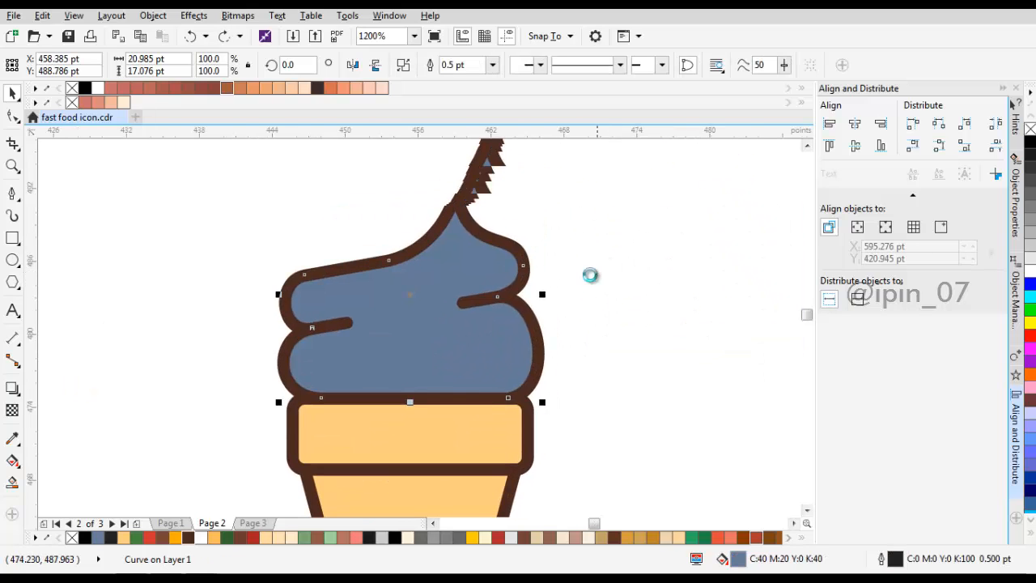
Step: Draw a Pen curve from below the swirl's base up inside the lower layer's right edge to the right notch tip
click(602, 247)
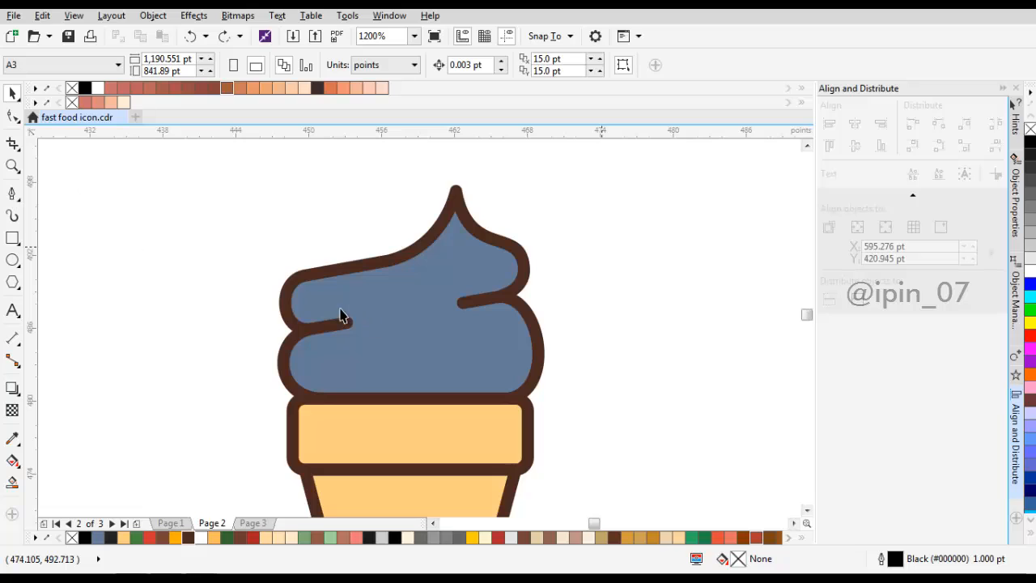
key(F5)
scroll(484, 380, up, 2)
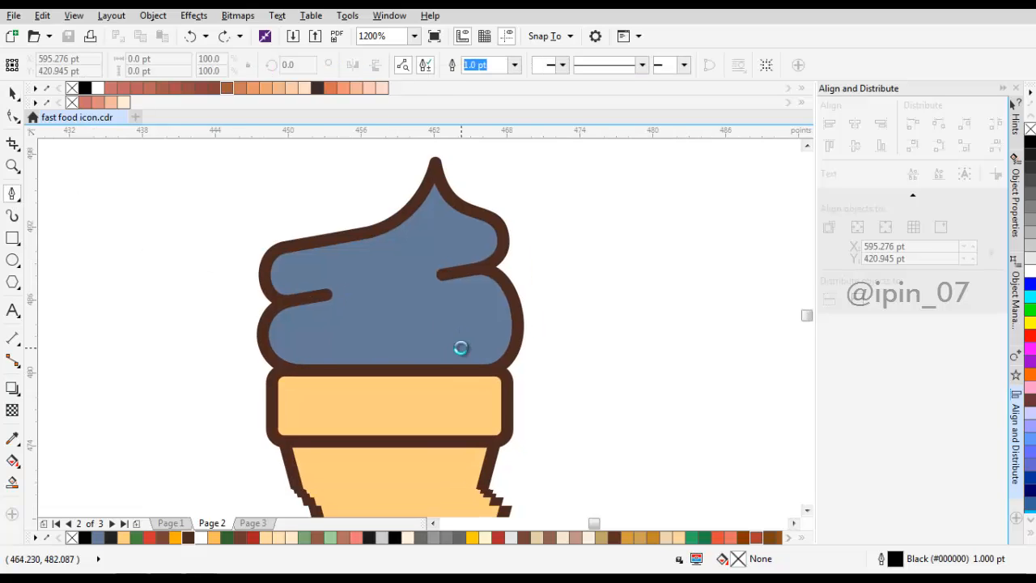
click(451, 399)
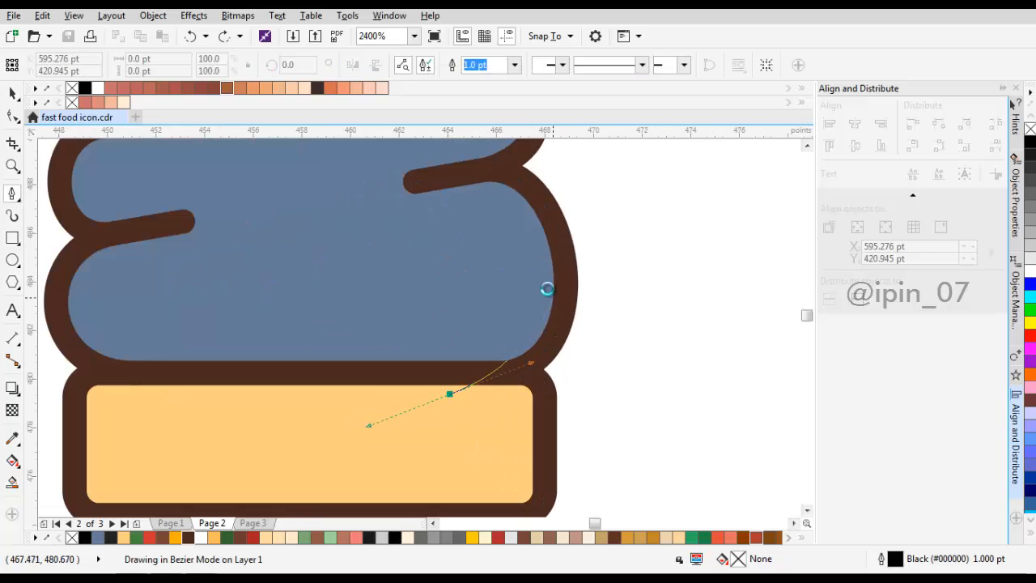
scroll(537, 300, up, 2)
drag(526, 285, 514, 339)
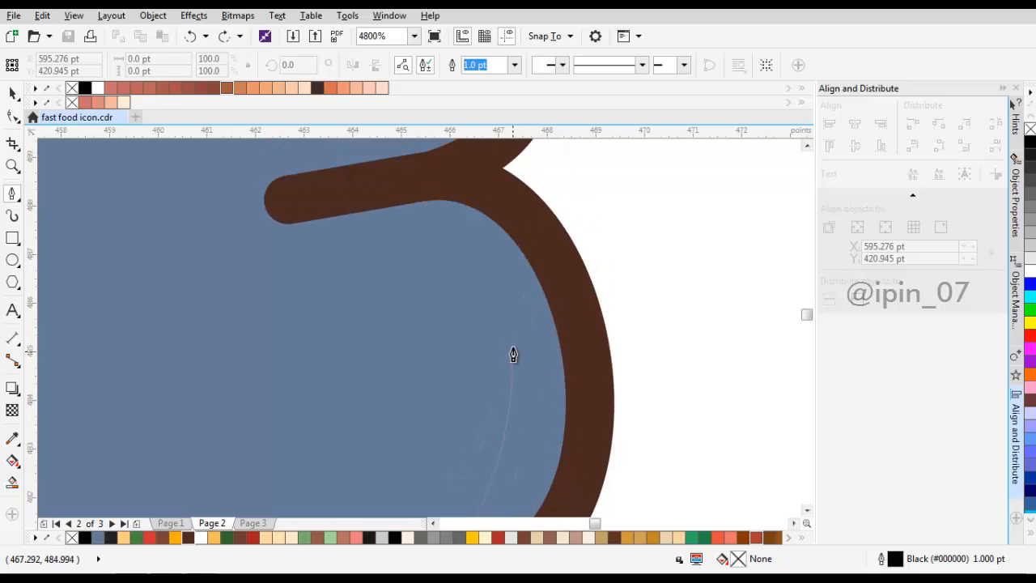
drag(505, 282, 497, 260)
drag(415, 246, 624, 328)
scroll(484, 337, up, 1)
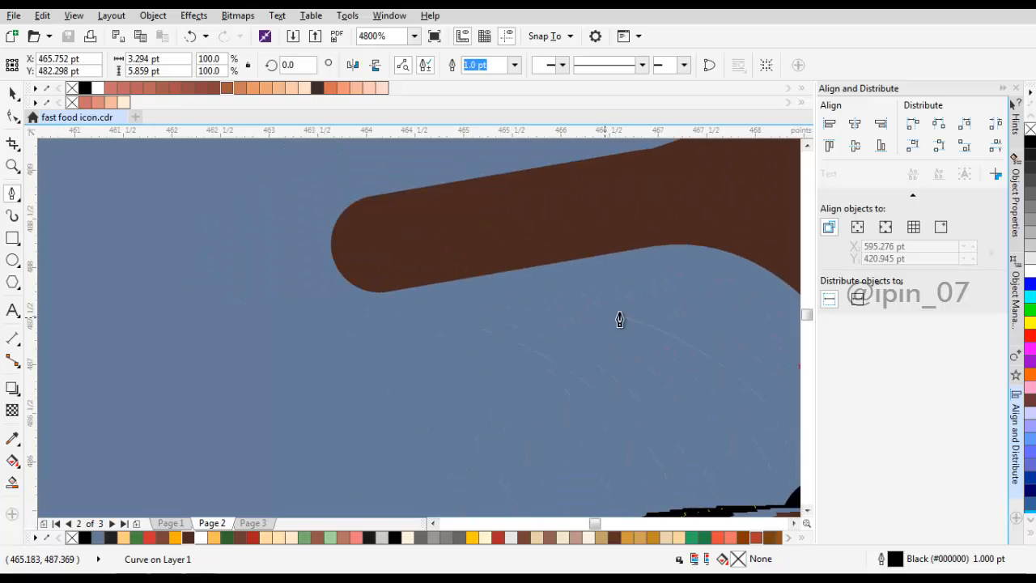
mouse_move(510, 283)
mouse_down()
mouse_move(336, 272)
mouse_move(344, 270)
mouse_up()
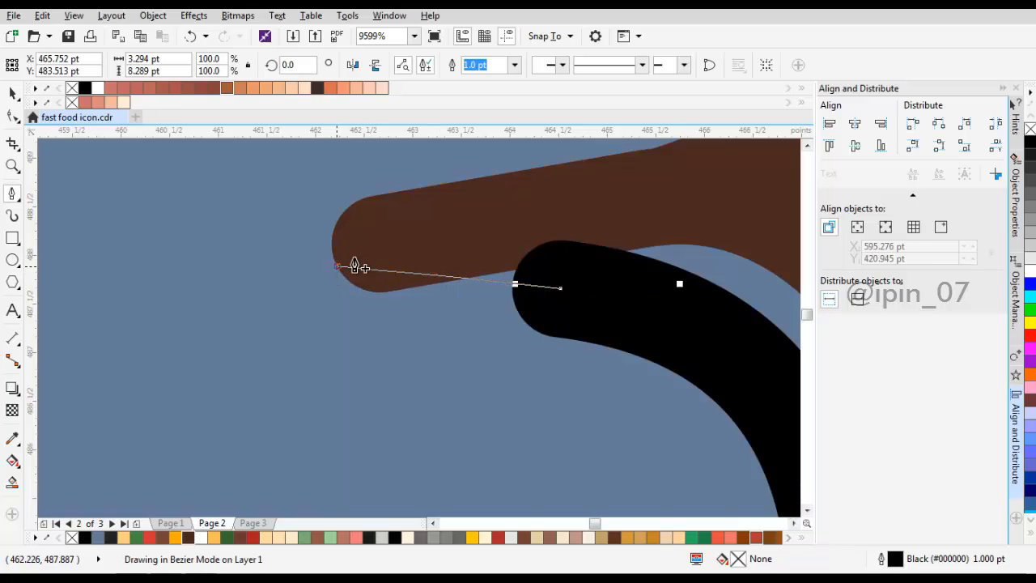
Step: Continue the curve from the right notch tip up inside the upper layer's right edge to the swirl's peak
scroll(518, 335, down, 1)
scroll(583, 382, up, 2)
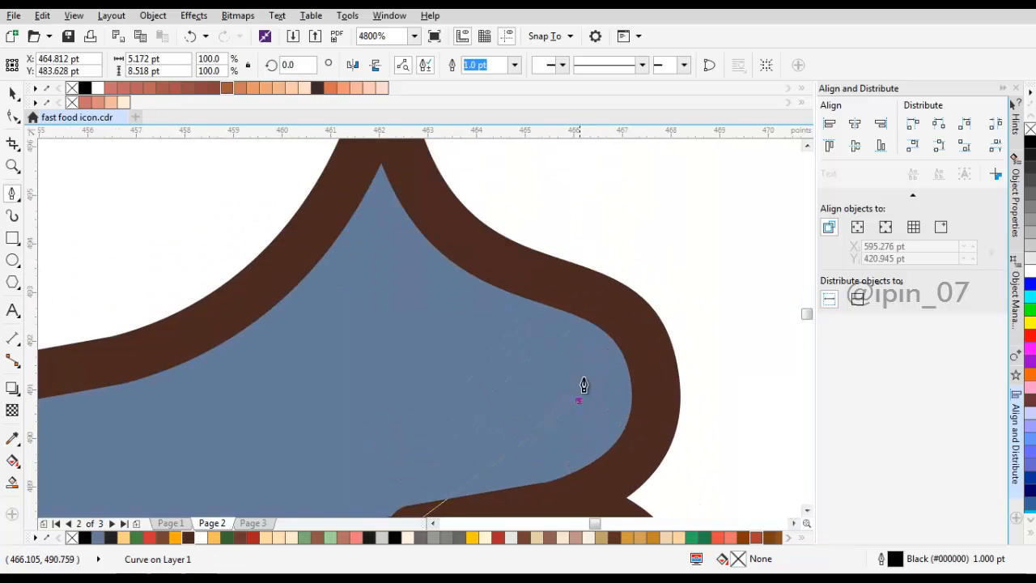
drag(579, 400, 583, 337)
drag(455, 318, 479, 398)
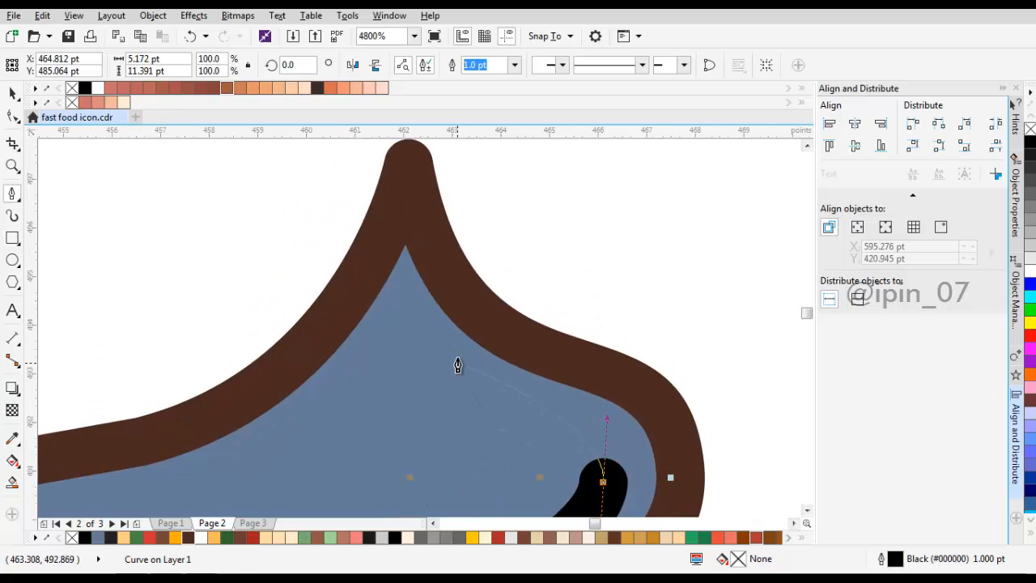
drag(457, 357, 406, 304)
drag(405, 236, 422, 307)
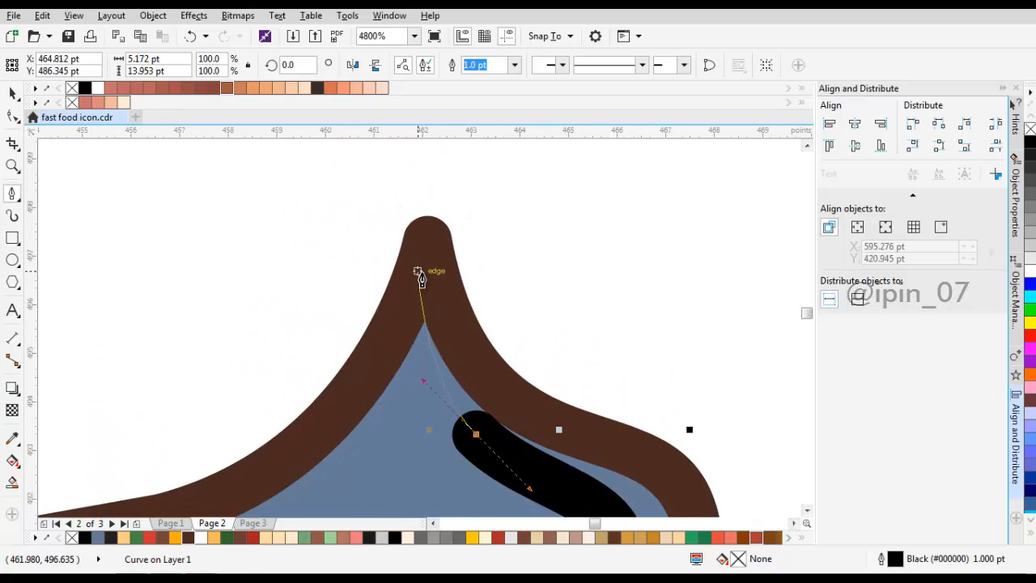
click(418, 267)
Step: Continue the path past the left slope, then curve back through the upper layer to a corner at the swirl's centre
scroll(404, 288, down, 2)
scroll(403, 288, up, 1)
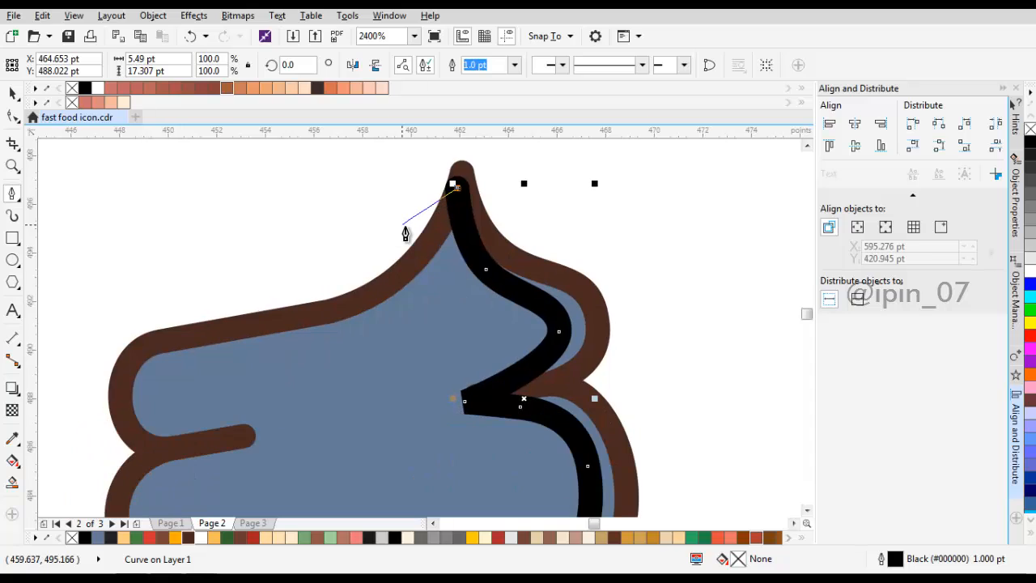
drag(348, 265, 409, 288)
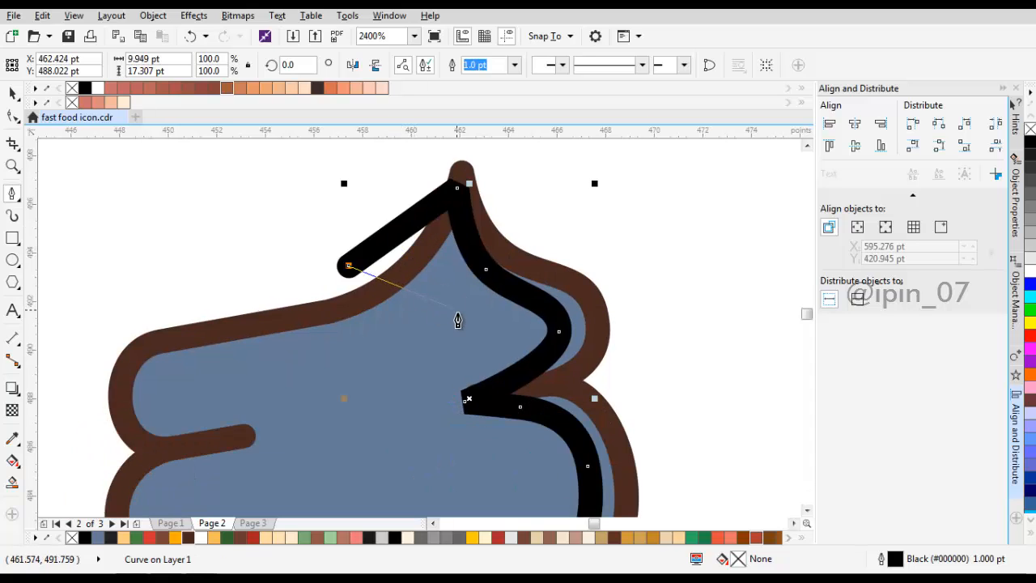
drag(459, 315, 485, 362)
drag(443, 374, 494, 304)
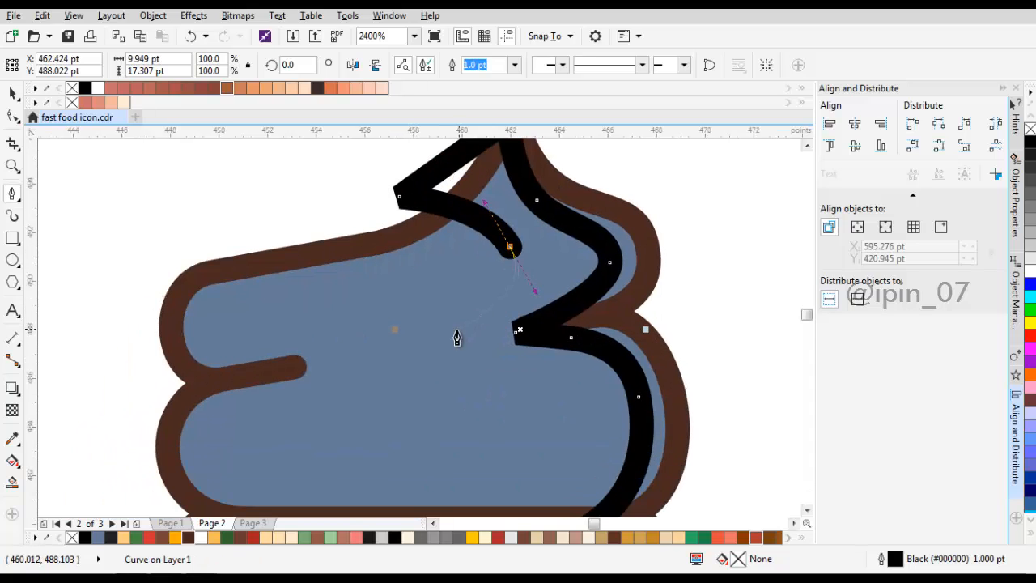
key(ctrl+z)
drag(410, 241, 464, 232)
mouse_move(510, 273)
mouse_down()
mouse_move(534, 230)
mouse_move(533, 257)
mouse_up()
scroll(528, 221, up, 2)
drag(515, 337, 569, 259)
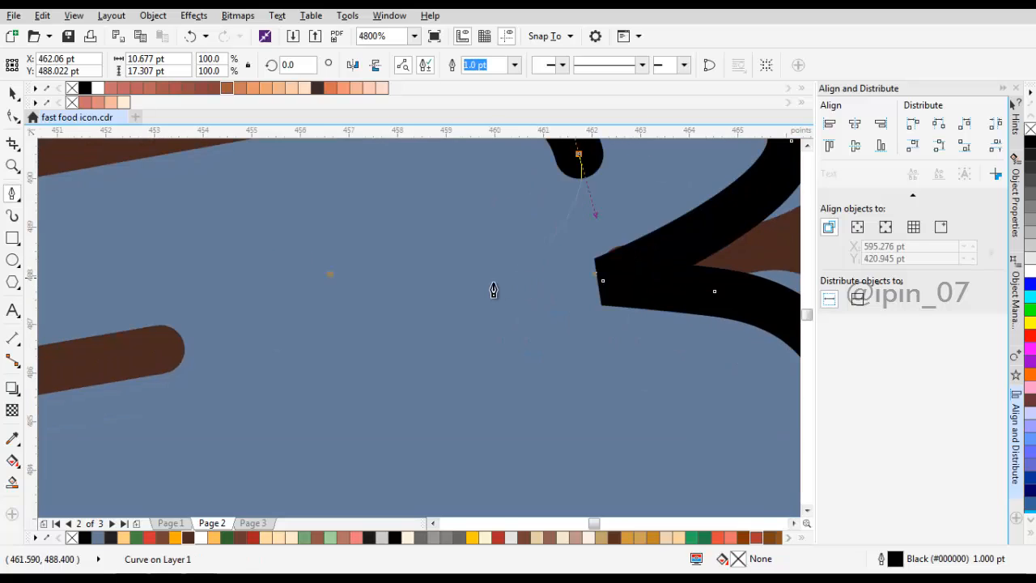
click(427, 302)
Step: Curve the path down through the lower layer and close it at its starting point below the swirl's base
scroll(567, 380, down, 1)
drag(567, 381, 565, 330)
drag(571, 340, 574, 280)
drag(489, 347, 427, 374)
drag(615, 347, 608, 409)
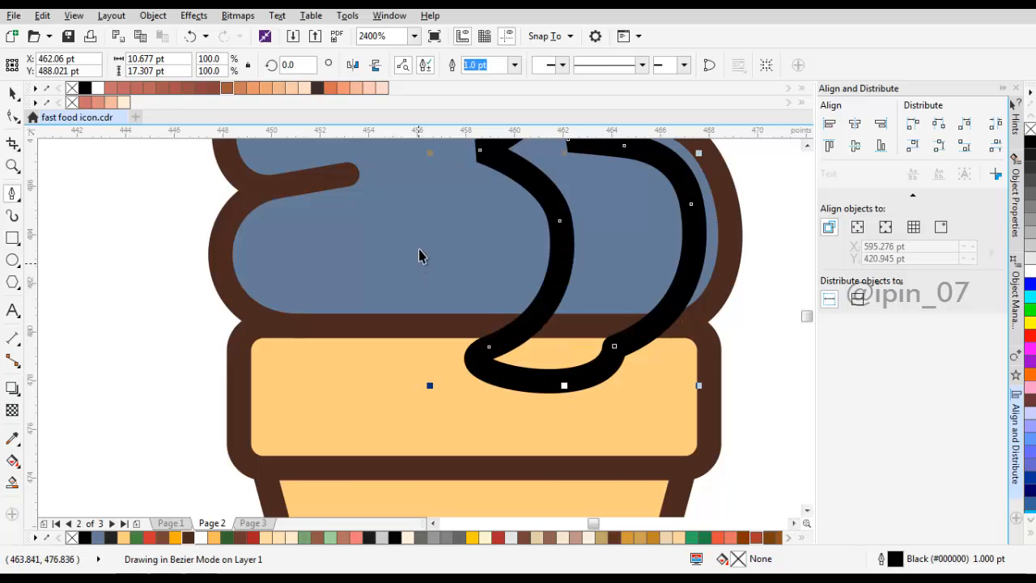
Step: Intersect the closed shape with the blue swirl and delete the drawn shape, keeping the clipped piece
key(space)
shift+click(428, 253)
click(471, 68)
drag(612, 338, 540, 451)
scroll(628, 264, down, 2)
drag(636, 264, 601, 355)
scroll(601, 348, up, 1)
key(Delete)
Step: Adjust the nodes of the clipped shape at its bottom edge, centre corner and upper left curve
key(F10)
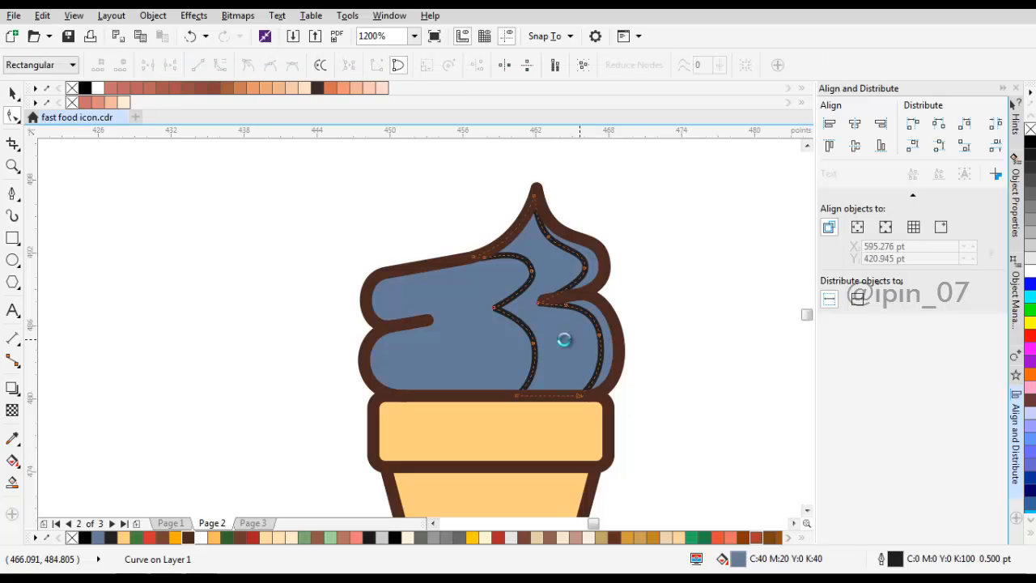
scroll(562, 338, up, 3)
click(560, 398)
scroll(415, 278, up, 3)
drag(416, 277, 410, 285)
scroll(499, 279, down, 3)
scroll(500, 271, up, 2)
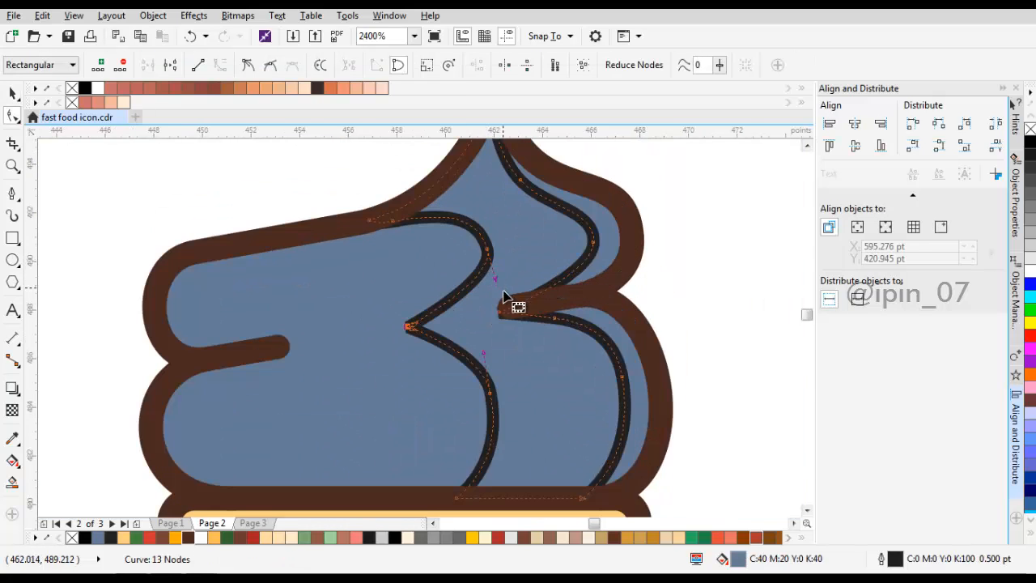
drag(494, 283, 493, 290)
scroll(495, 243, up, 2)
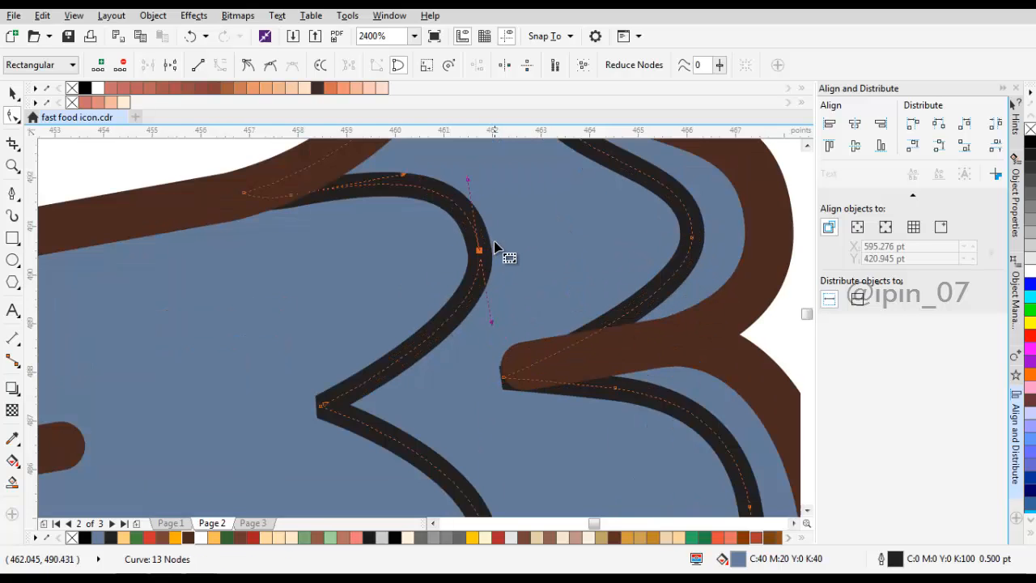
drag(482, 252, 488, 264)
Step: Refine the clipped shape's right edge by adjusting the curve node inside the lower layer
scroll(591, 242, down, 1)
drag(685, 224, 621, 307)
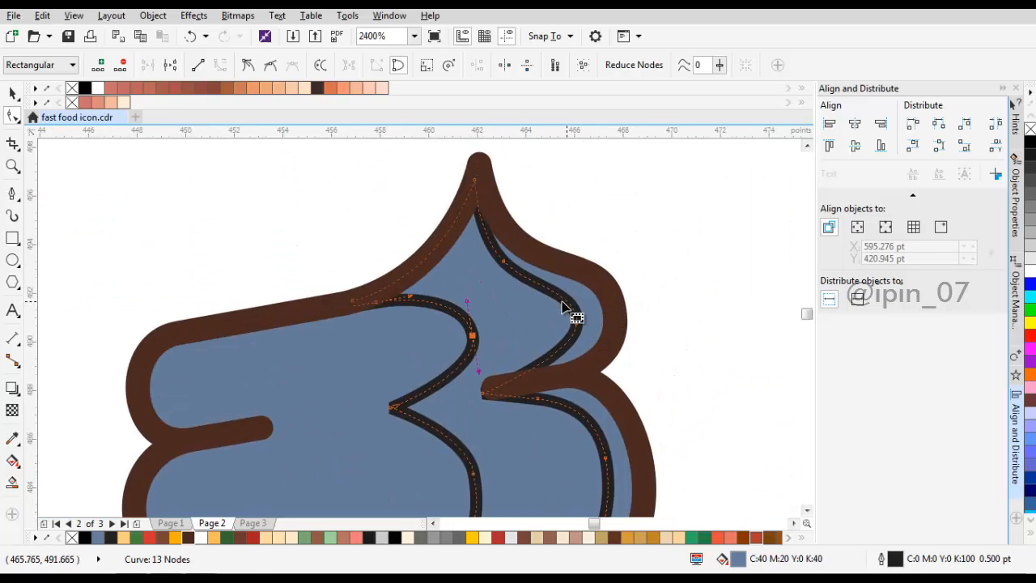
drag(604, 436, 642, 374)
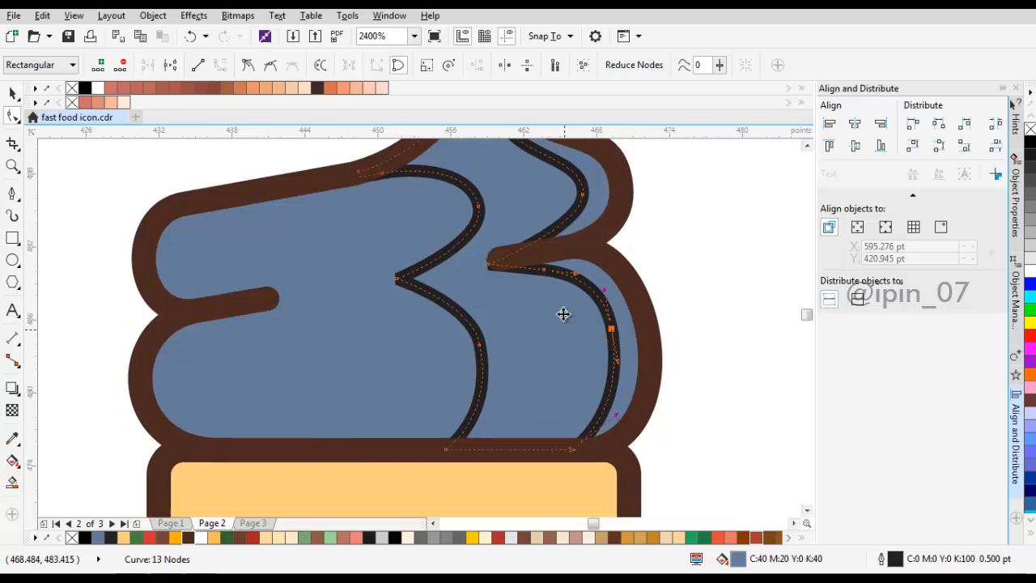
scroll(565, 324, down, 1)
key(space)
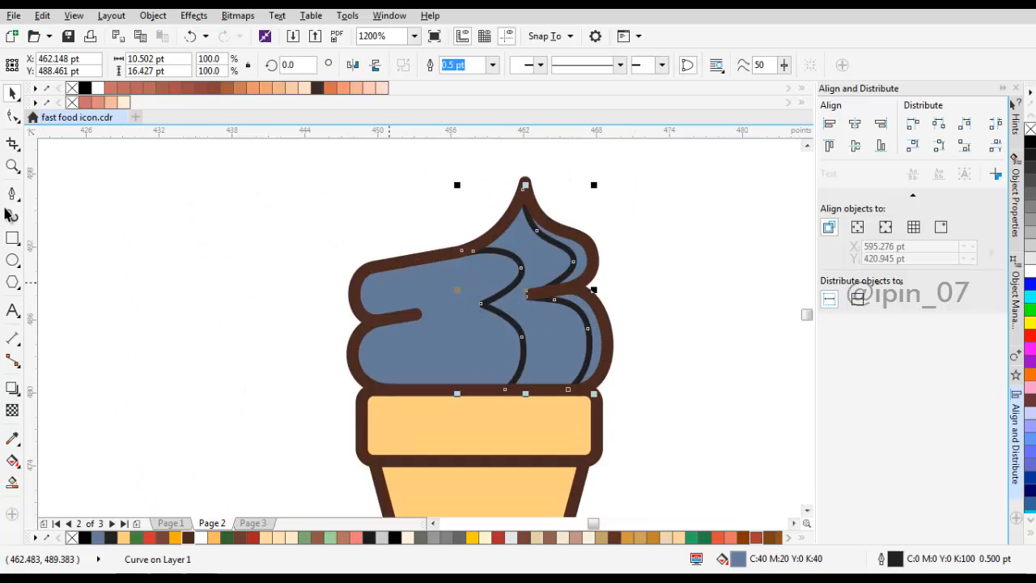
Step: Draw a Pen curve from the swirl's base up inside the lower layer's left edge to the left notch tip
scroll(409, 394, up, 1)
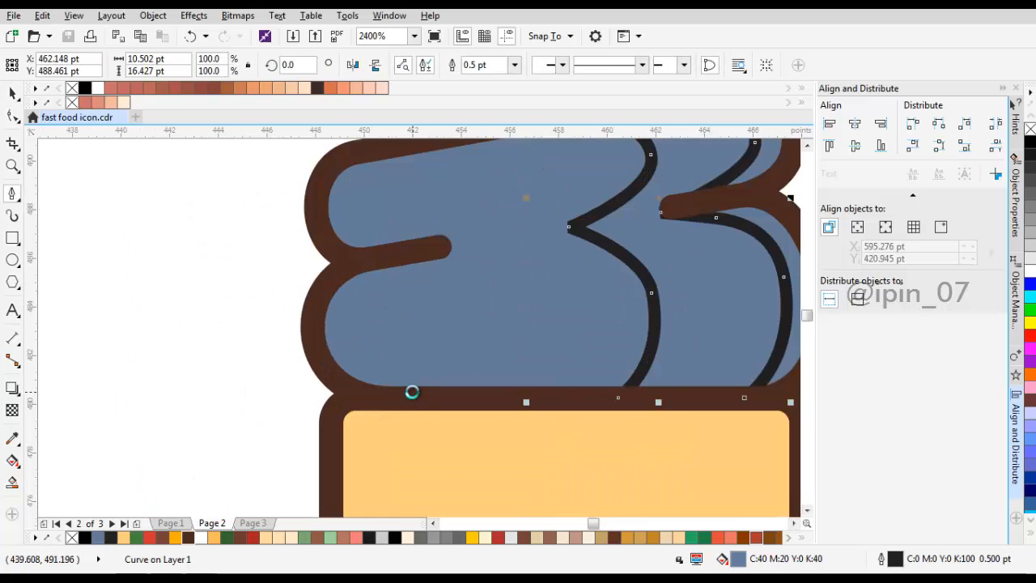
scroll(412, 393, up, 1)
click(487, 445)
scroll(318, 271, up, 1)
drag(329, 363, 324, 288)
drag(482, 277, 478, 351)
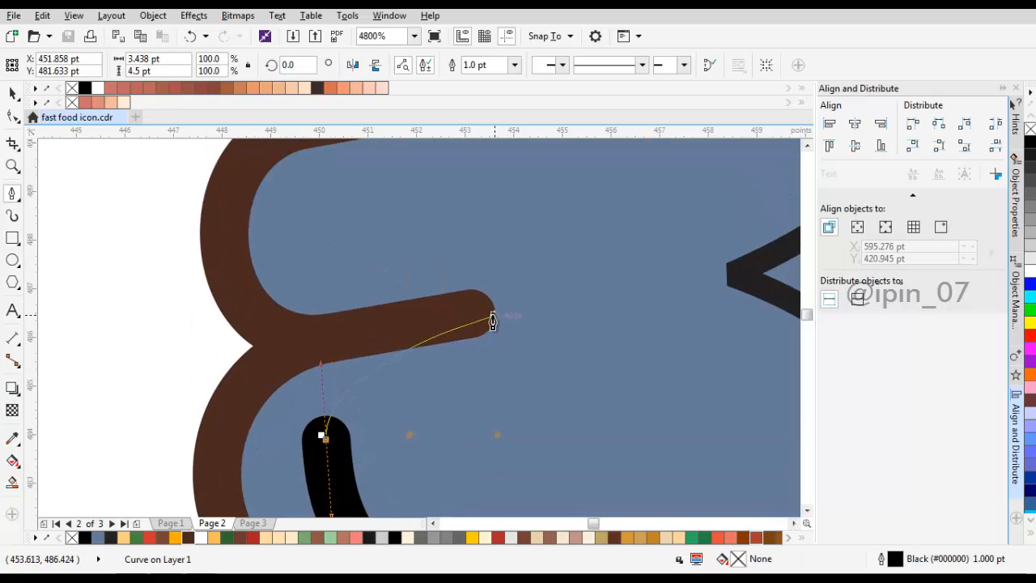
click(493, 315)
Step: Continue the curve through the upper layer past the slope and close it with a loop around the swirl's left outside
drag(354, 223, 361, 271)
drag(423, 215, 430, 292)
drag(506, 267, 555, 256)
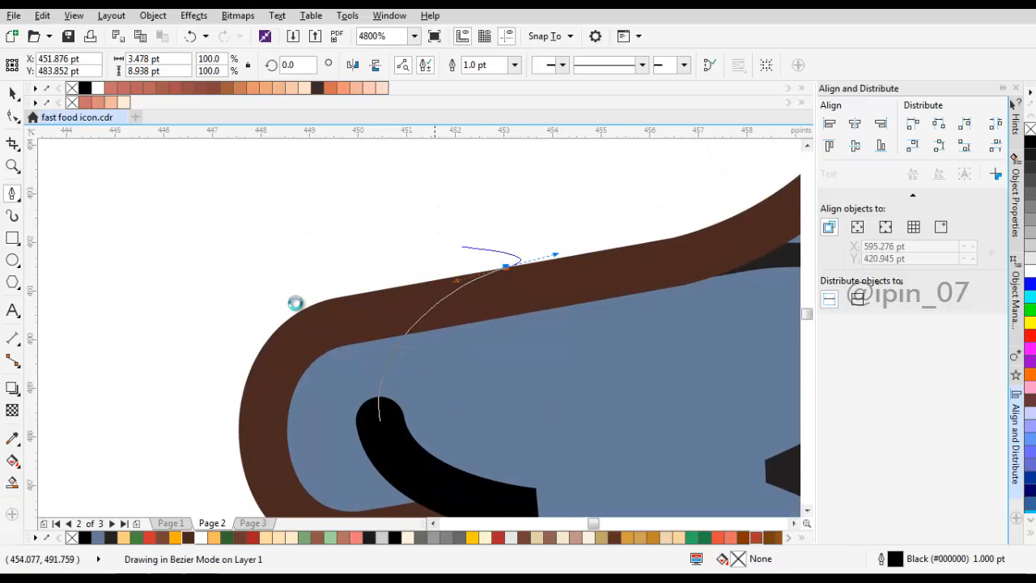
scroll(271, 318, down, 3)
drag(235, 343, 214, 425)
scroll(280, 412, up, 1)
drag(324, 362, 319, 437)
Step: Intersect the left loop with the blue swirl and remove the drawn loop, keeping the clipped piece
key(space)
shift+click(355, 312)
click(475, 67)
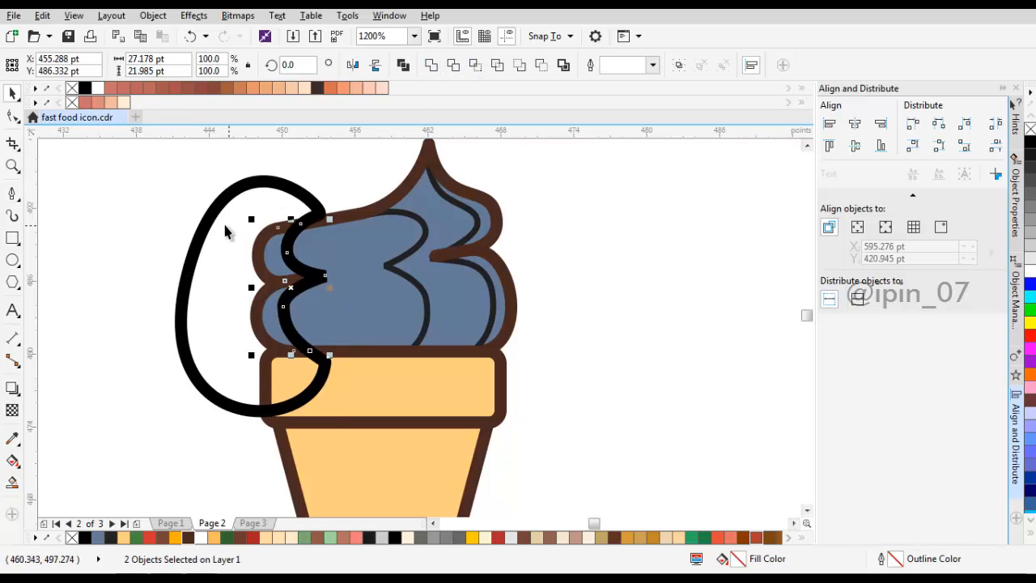
scroll(260, 313, up, 2)
Step: Shift the left piece's bottom node inward and adjust its nodes and handles to round the lower layer's inner curve
key(F10)
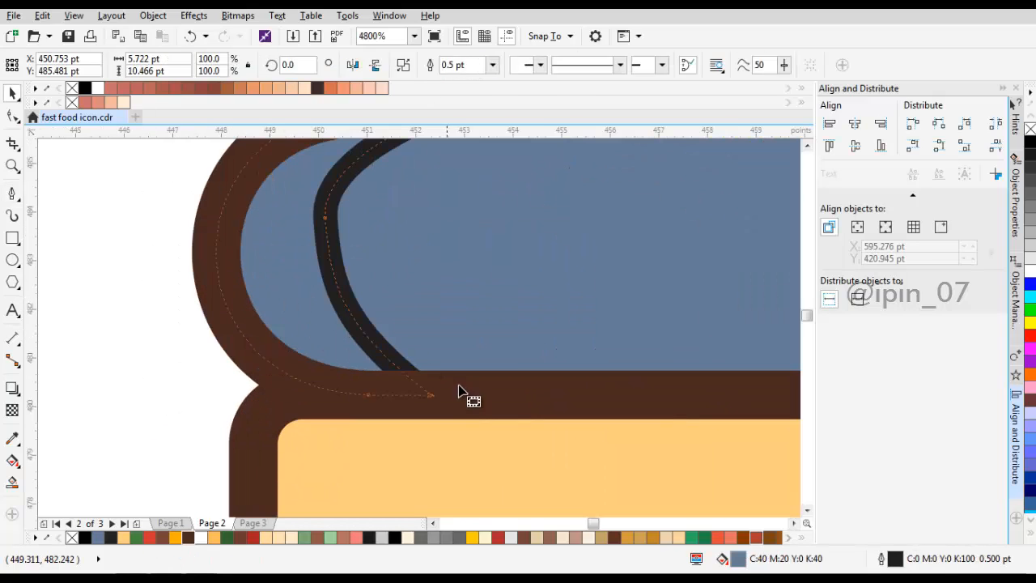
drag(456, 394, 465, 395)
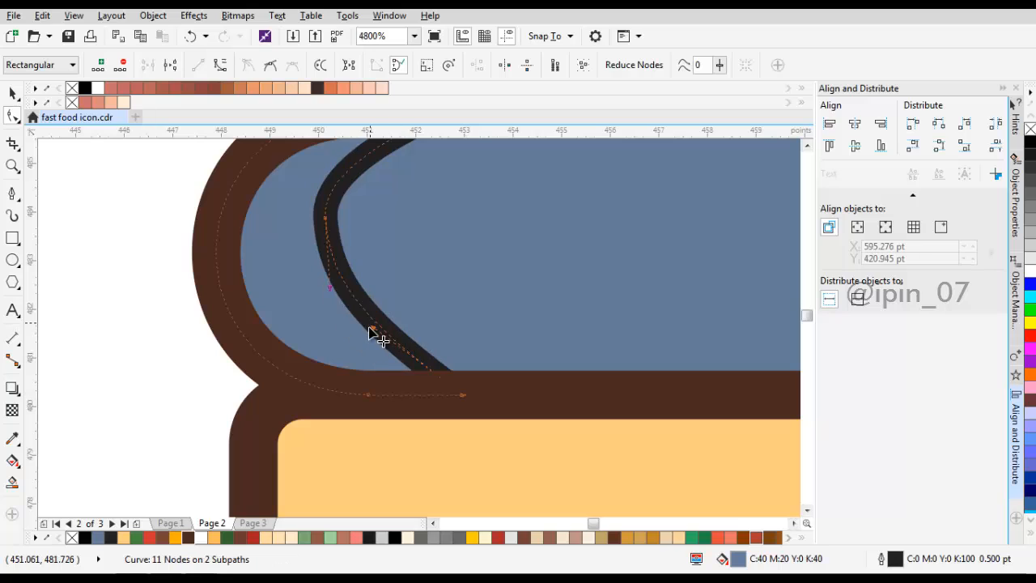
drag(370, 327, 343, 356)
scroll(301, 267, up, 2)
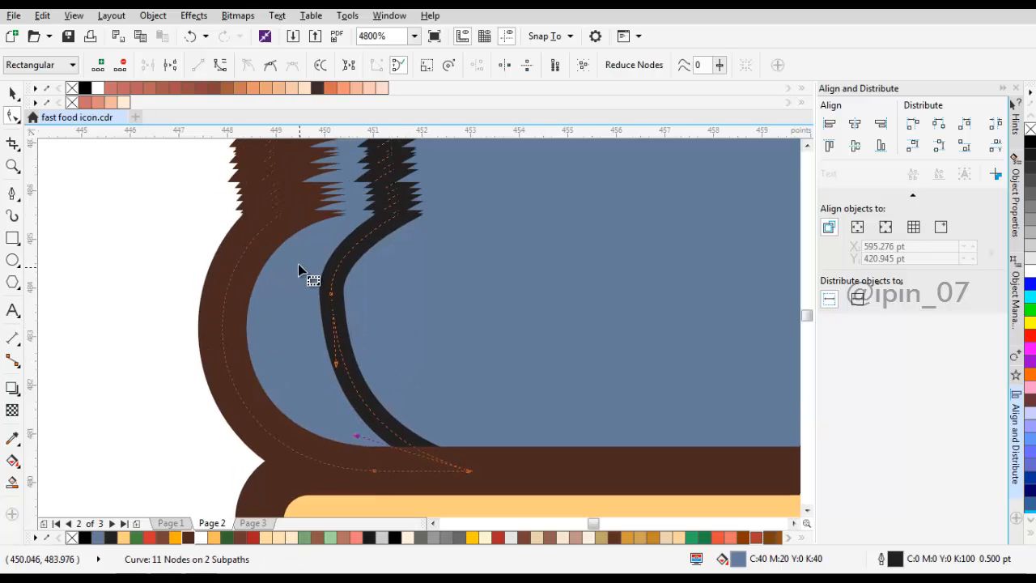
click(340, 297)
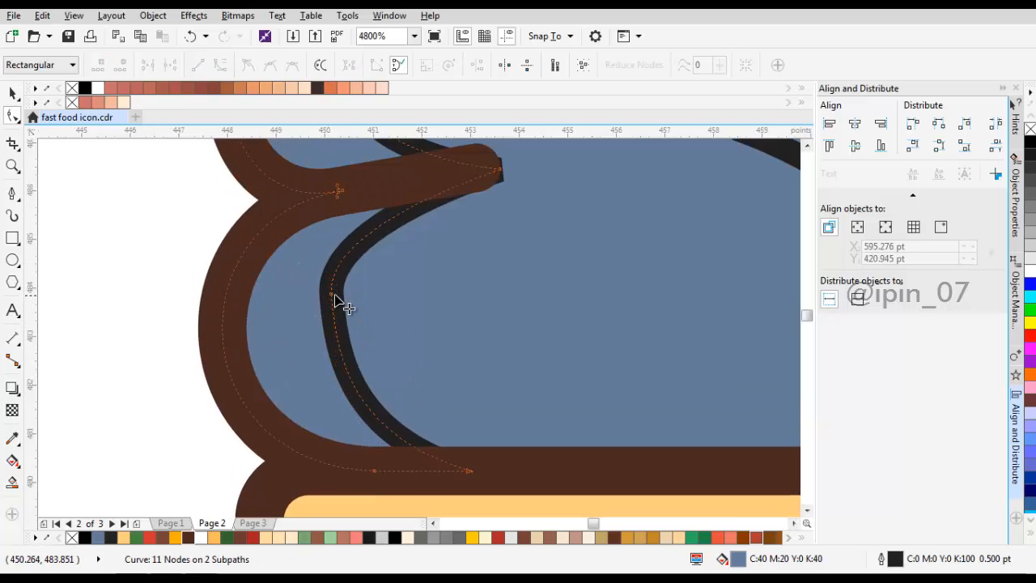
drag(335, 295, 330, 319)
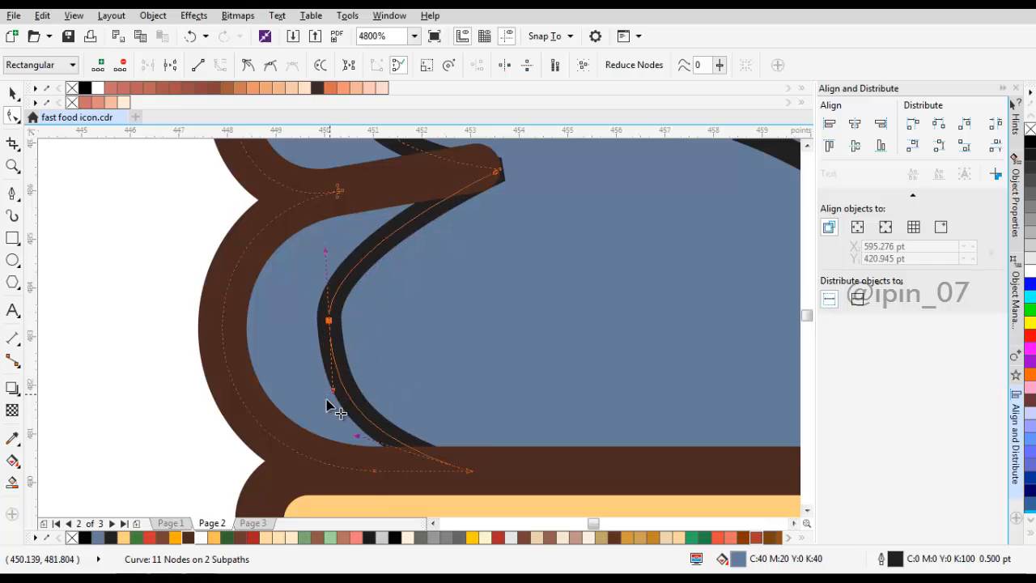
drag(332, 390, 323, 401)
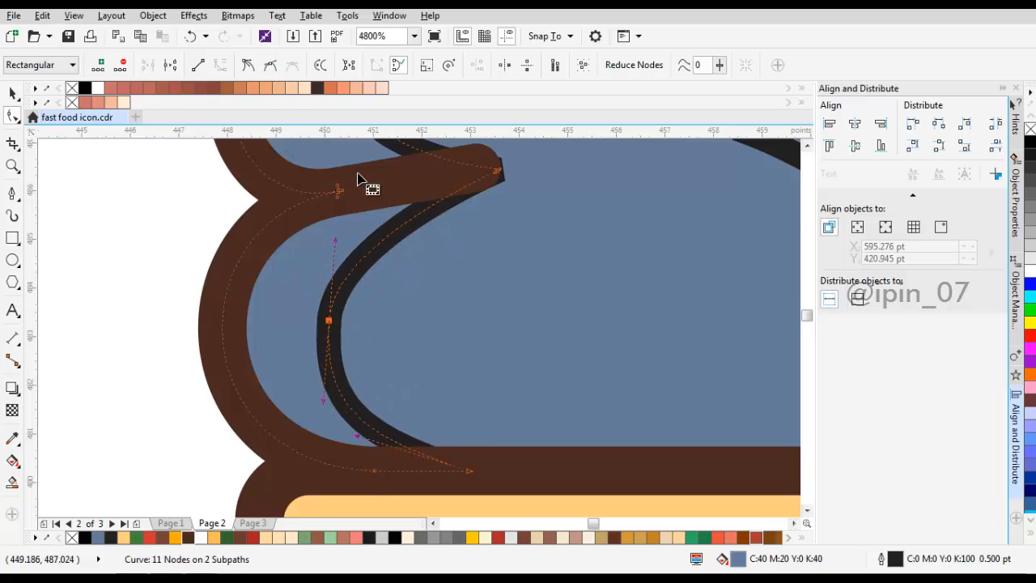
drag(329, 242, 326, 296)
Step: Delete two redundant nodes from the left piece where its edges meet inside the left notch
scroll(338, 240, up, 2)
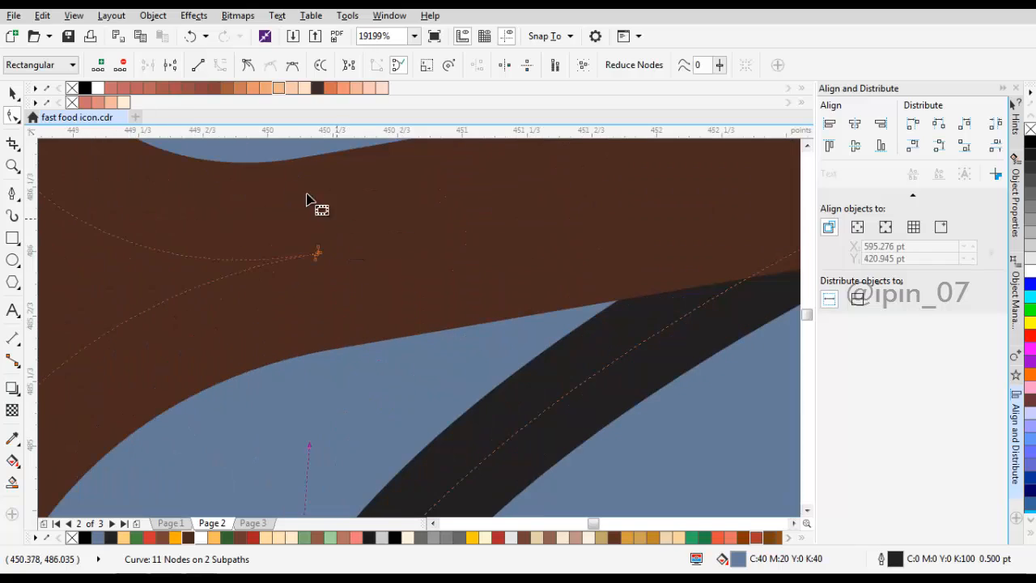
drag(289, 195, 316, 254)
key(Delete)
click(315, 251)
key(Delete)
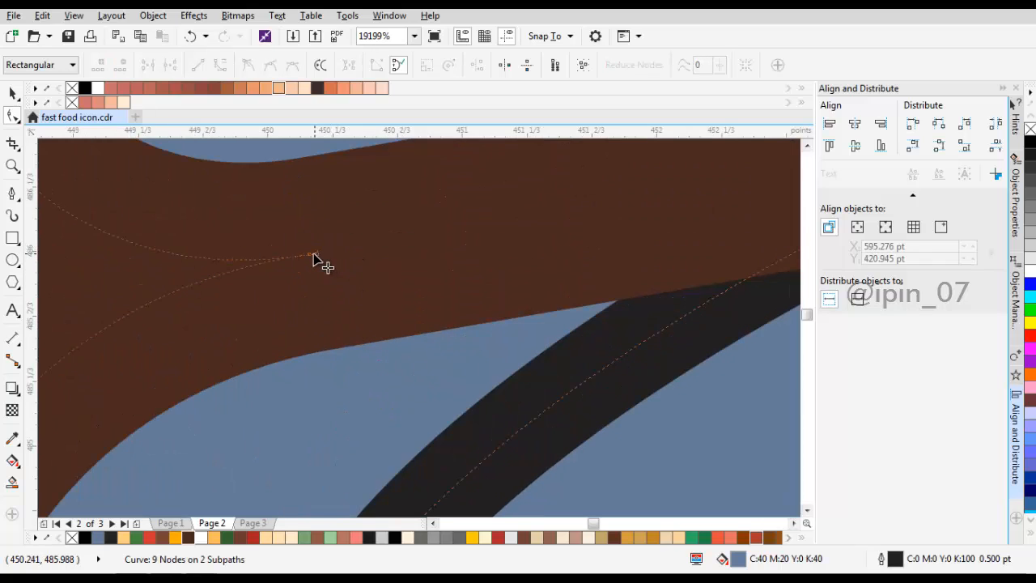
Step: Try to delete one more node from the left piece at the notch's inner corner
click(315, 255)
key(Delete)
scroll(335, 257, down, 4)
scroll(336, 263, up, 2)
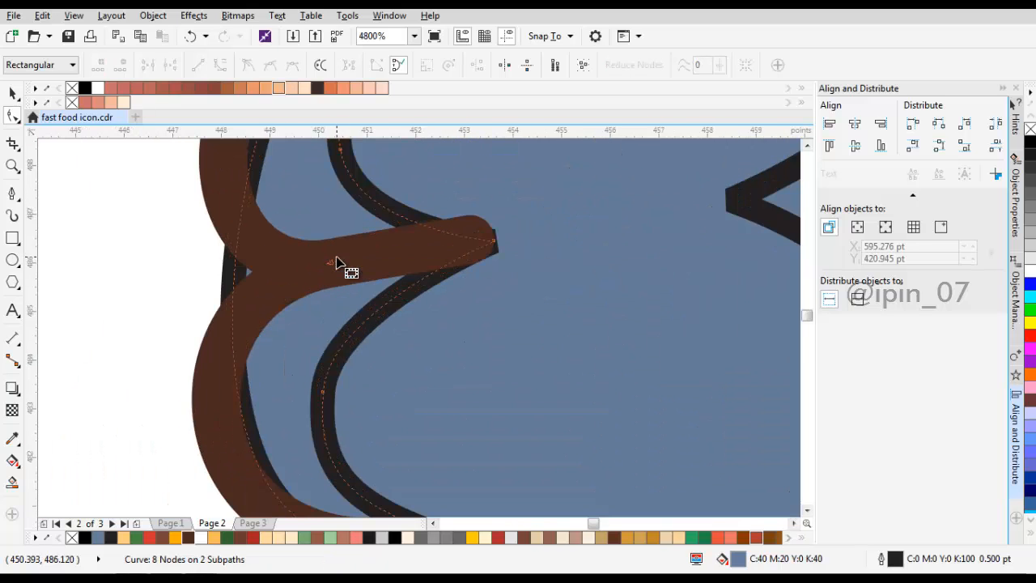
key(ctrl+z)
Step: Delete the tiny leftover subpath inside the left highlight piece near the notch's inner corner
scroll(329, 261, up, 2)
click(344, 270)
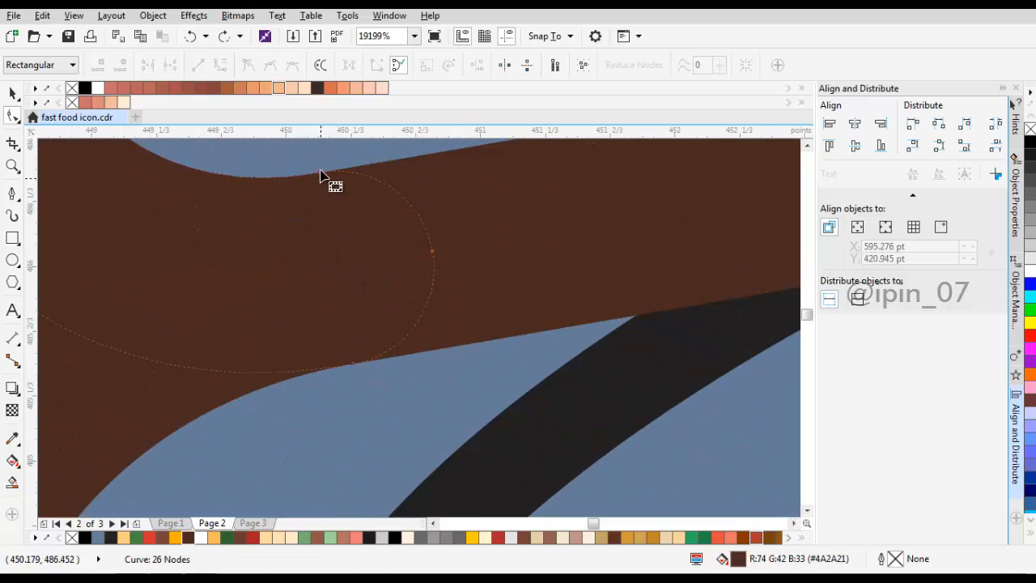
click(340, 274)
drag(335, 269, 403, 273)
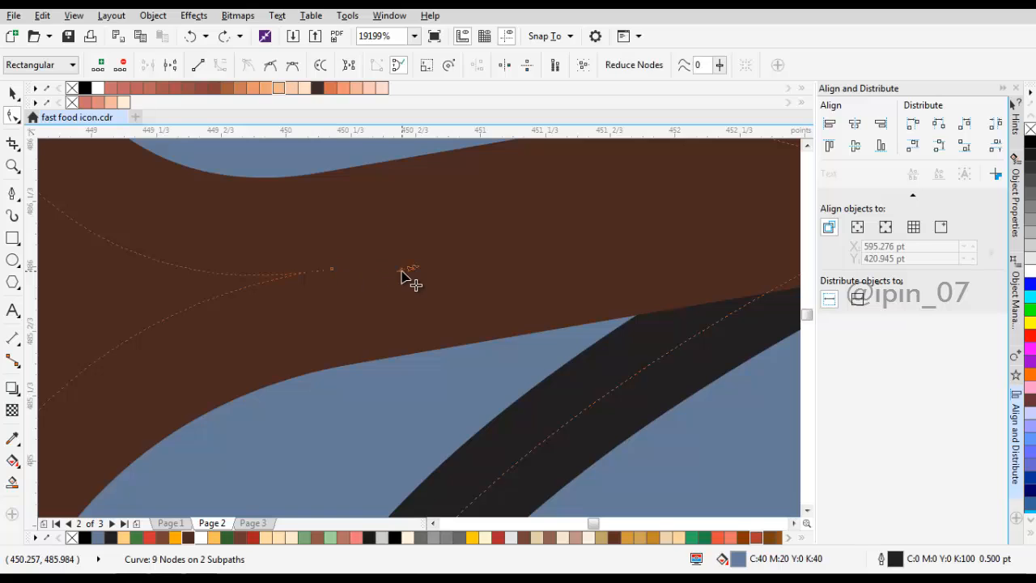
key(Delete)
scroll(402, 273, down, 1)
scroll(402, 273, down, 4)
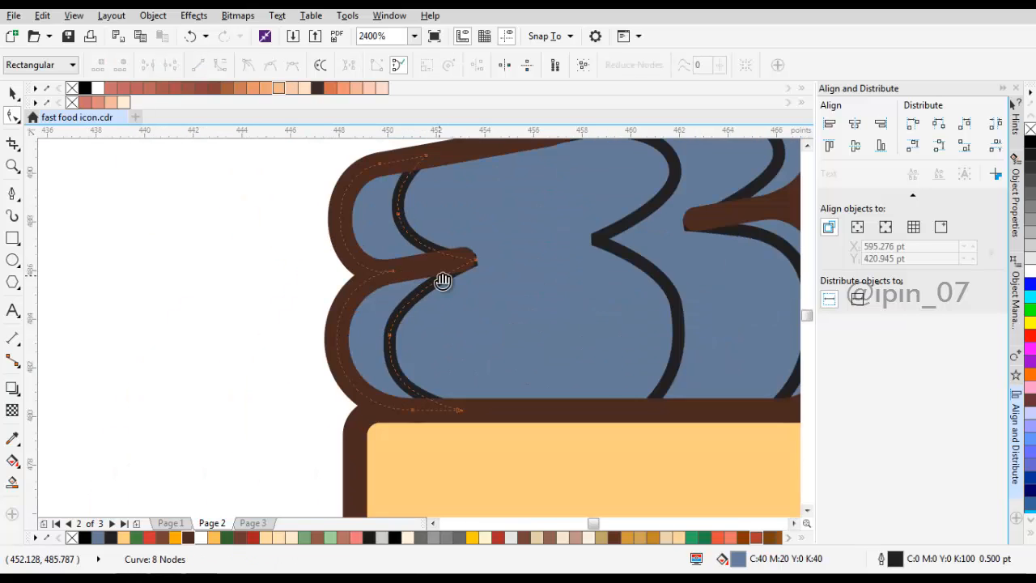
key(space)
scroll(450, 267, down, 1)
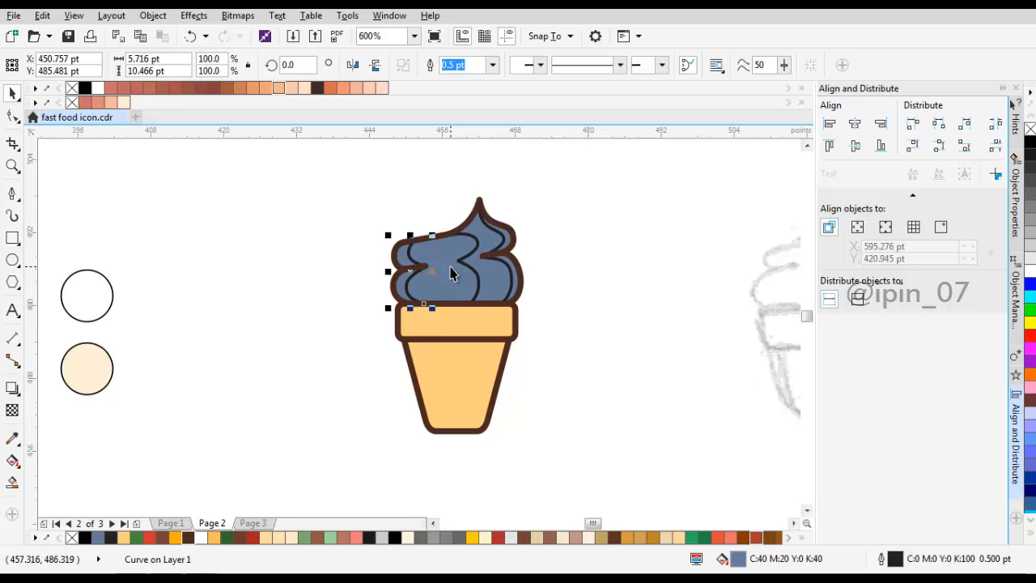
Step: Duplicate the cup rim's inner rectangle and shift the copy about 2 pt to the left
scroll(500, 319, up, 1)
click(465, 264)
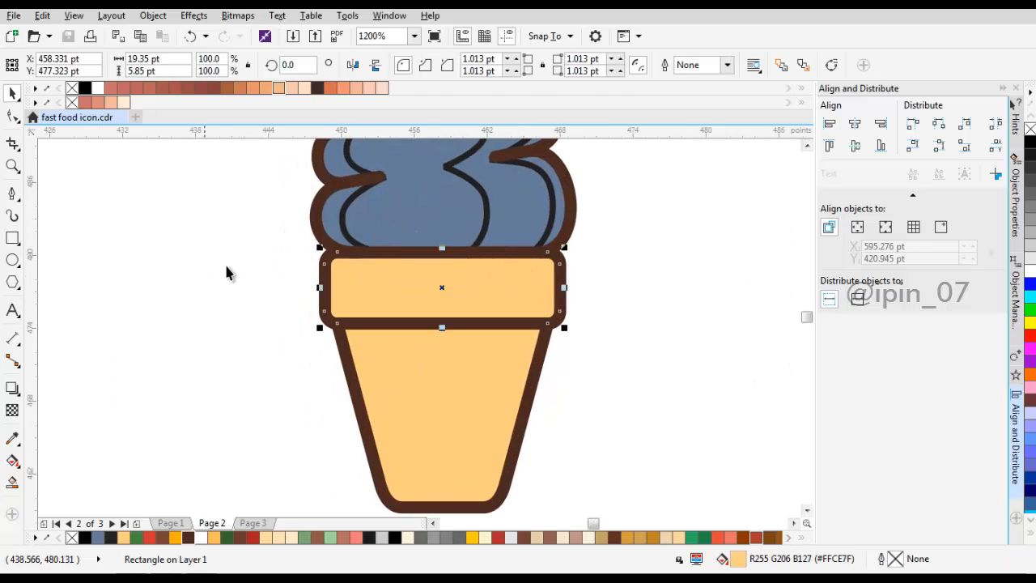
scroll(562, 274, up, 1)
right_click(509, 278)
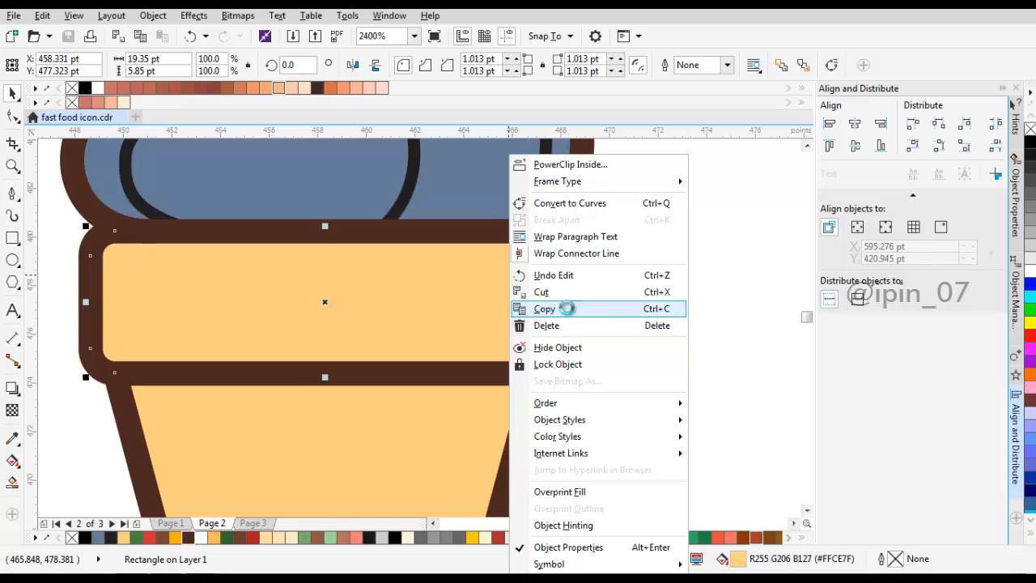
click(570, 305)
click(678, 214)
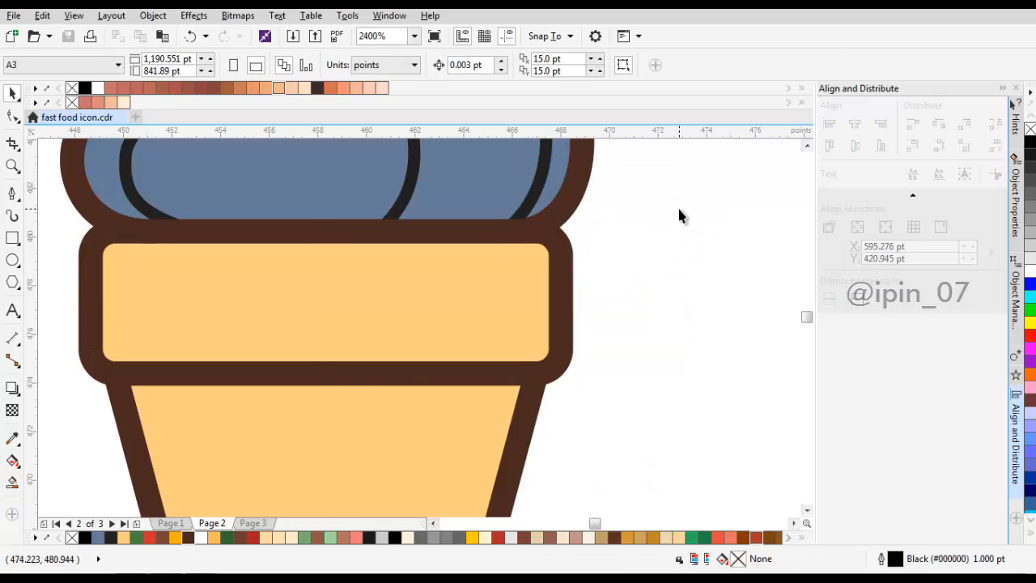
right_click(678, 208)
click(713, 307)
drag(531, 290, 486, 299)
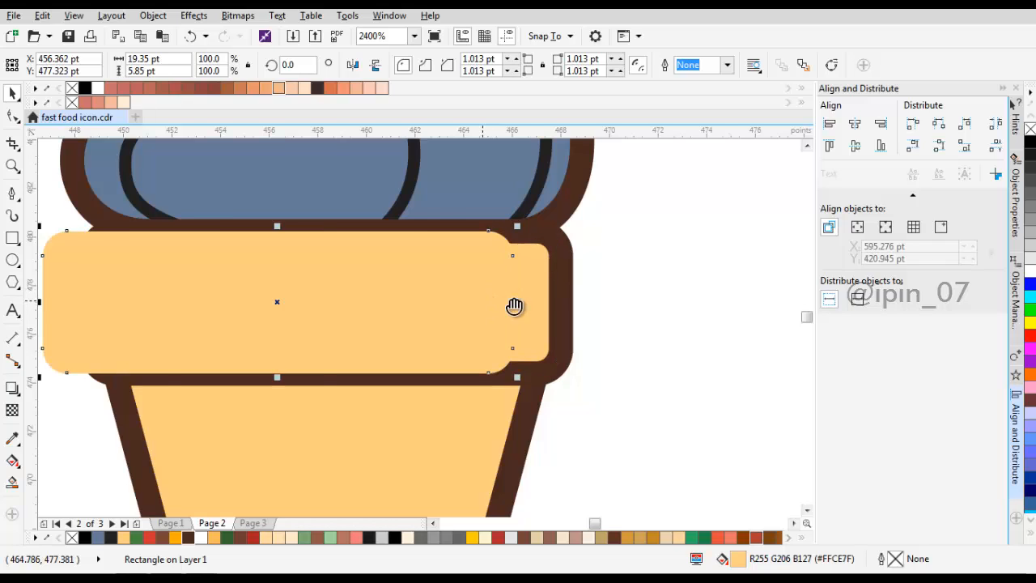
scroll(514, 306, left, 2)
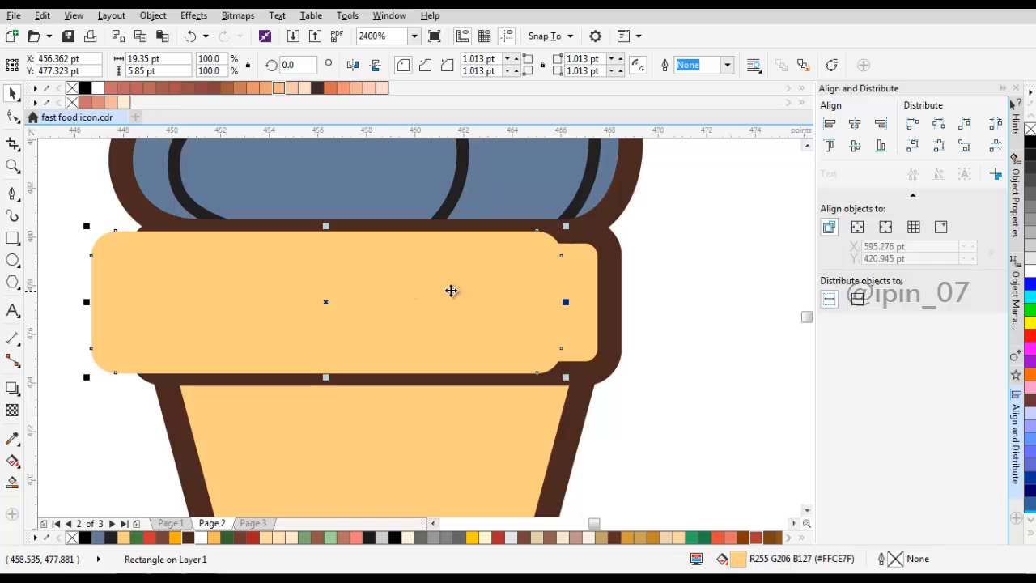
right_click(685, 272)
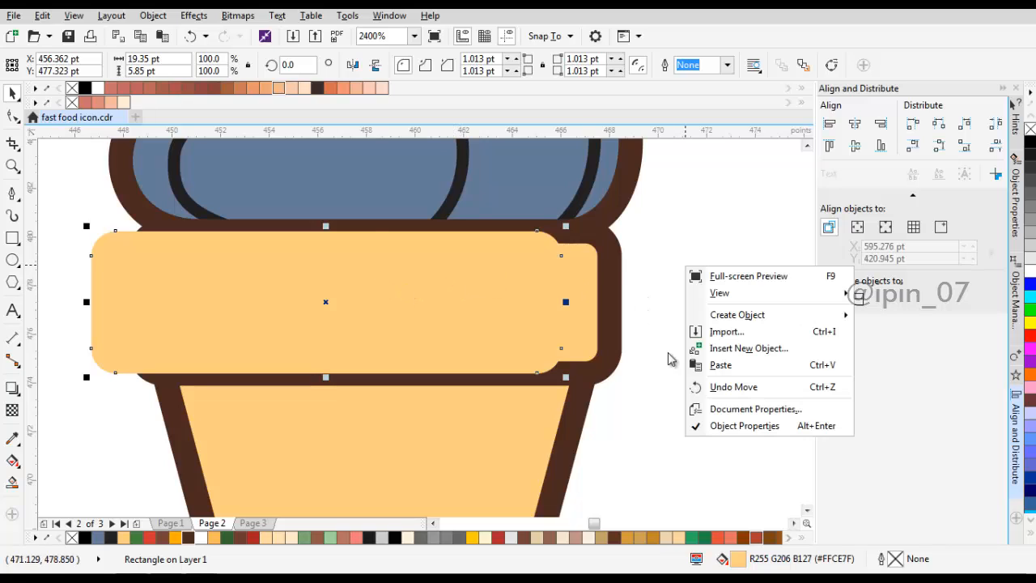
click(694, 363)
drag(478, 300, 438, 274)
key(Delete)
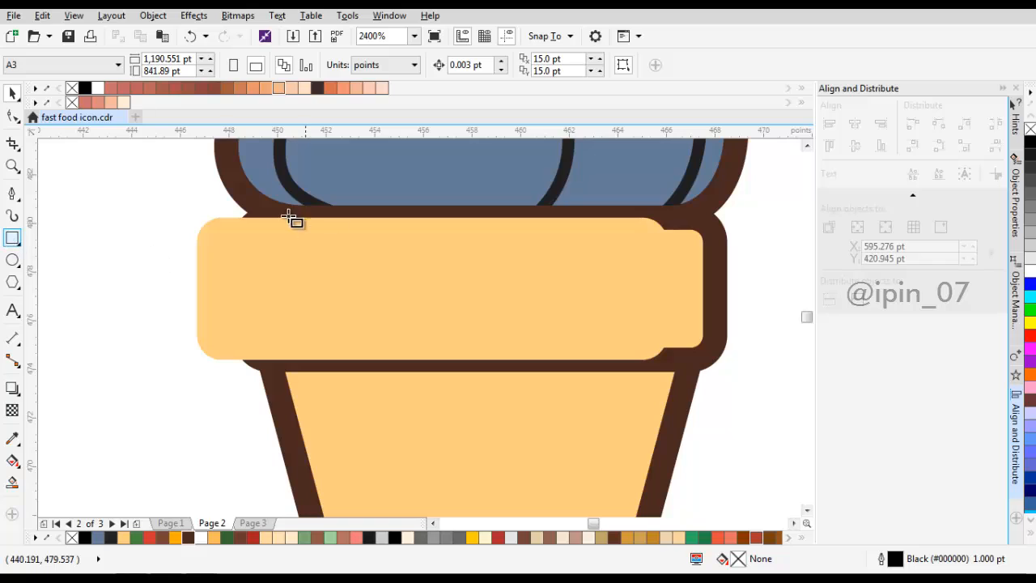
Step: Draw a rectangle about 15.7 by 9.7 pt over the rim copy's left part, trim the copy with it and delete the rectangle
drag(155, 187, 537, 423)
shift+click(650, 302)
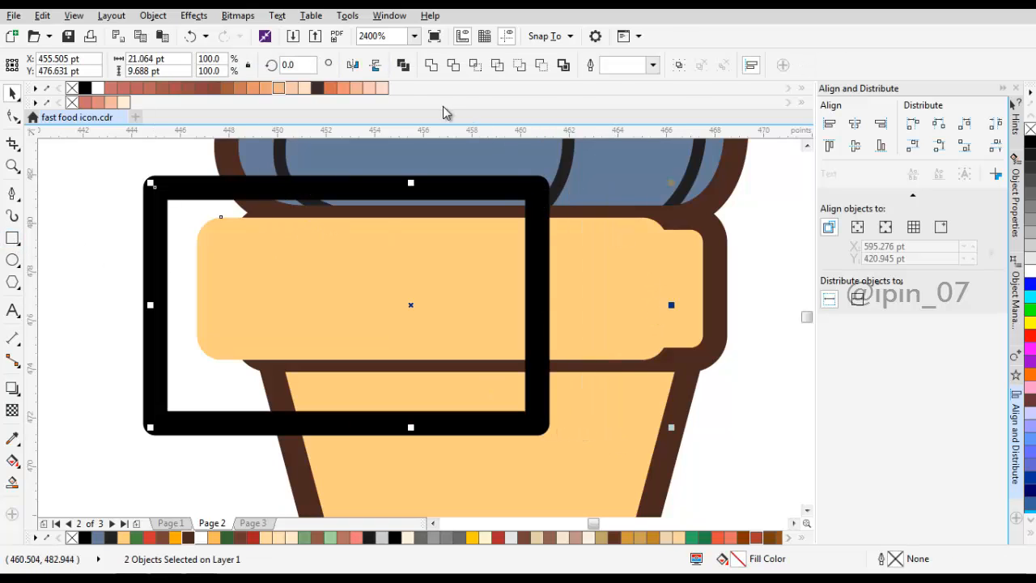
click(454, 65)
shift+click(463, 301)
key(Delete)
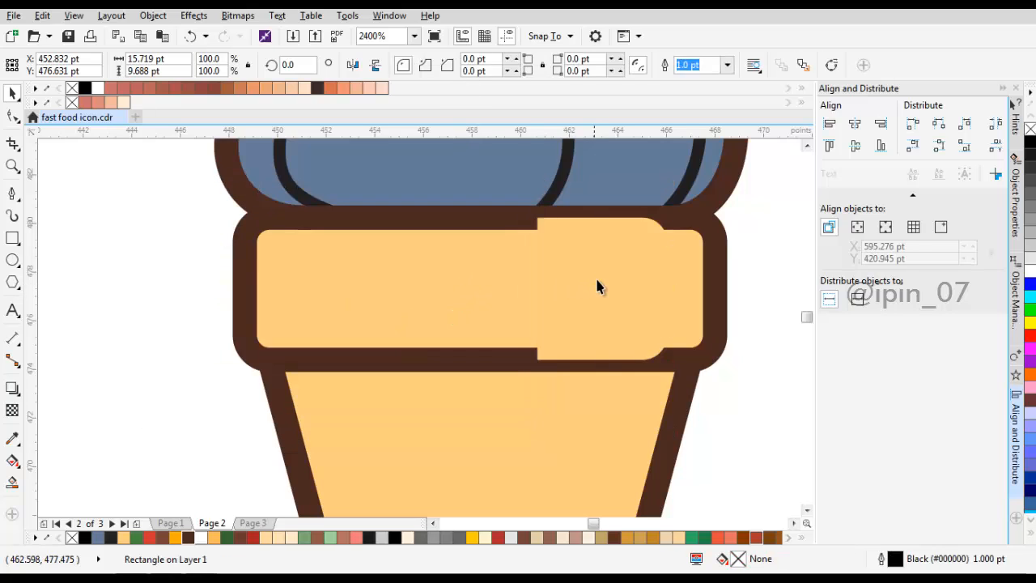
Step: Place the trimmed rim piece directly in front of the rim's inner fill so the brown outline covers its edges
click(602, 280)
right_click(603, 282)
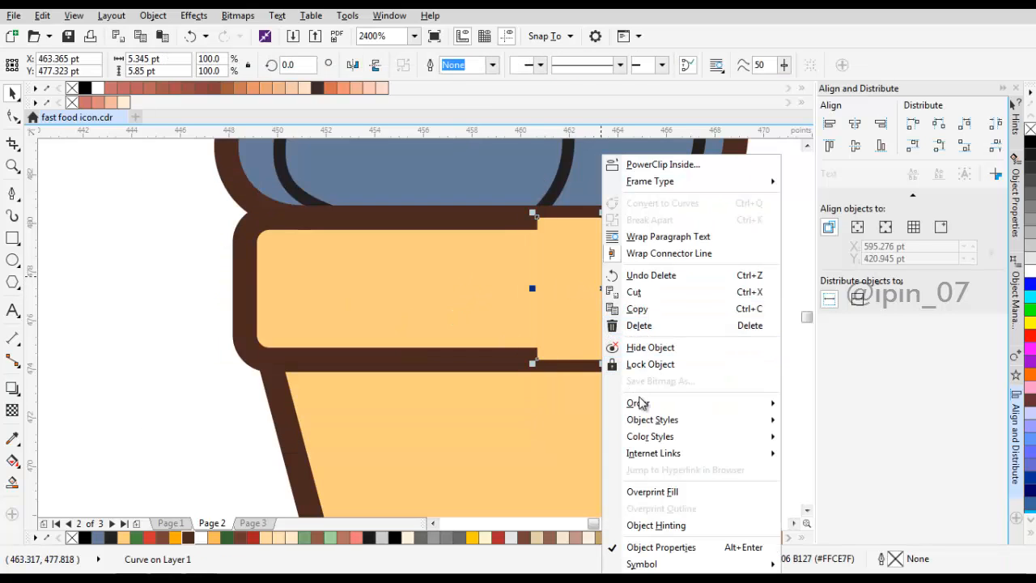
mouse_move(639, 403)
click(818, 515)
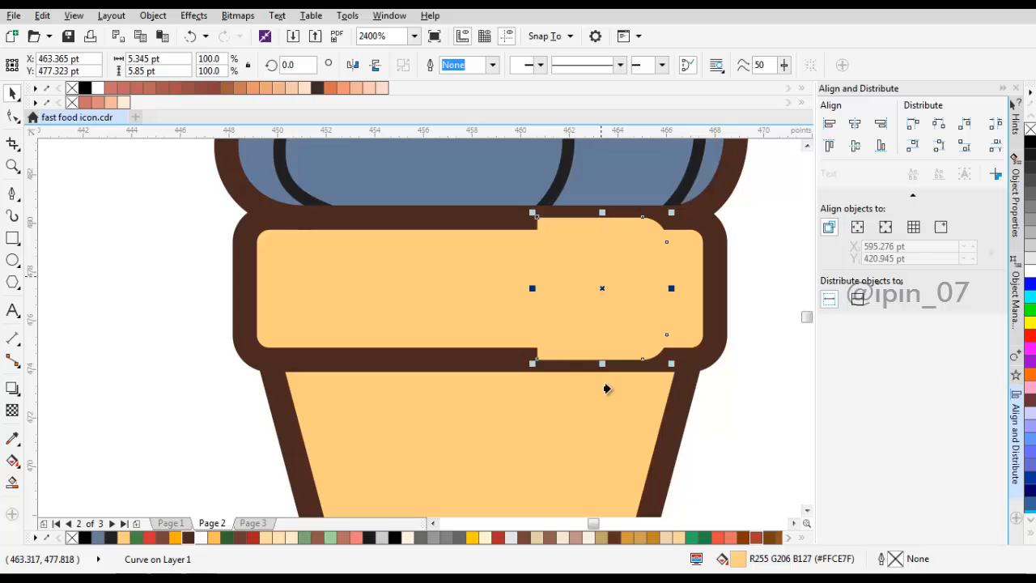
click(435, 285)
Step: Fill the trimmed rim piece with the dark orange sampled from the prepared swatch
scroll(502, 299, down, 2)
drag(380, 304, 519, 293)
click(13, 438)
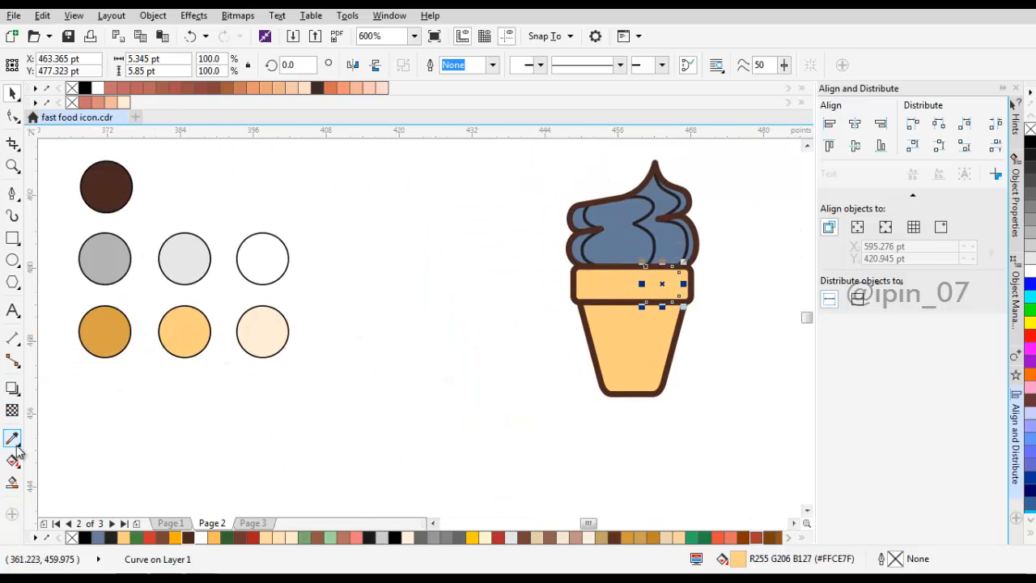
click(115, 320)
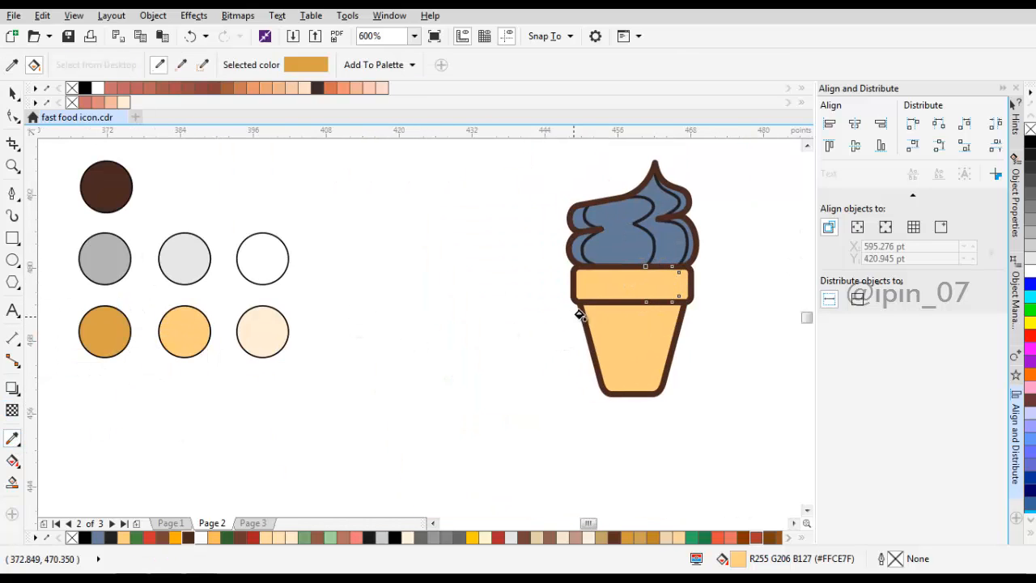
click(656, 292)
key(space)
scroll(724, 292, right, 2)
scroll(548, 361, up, 1)
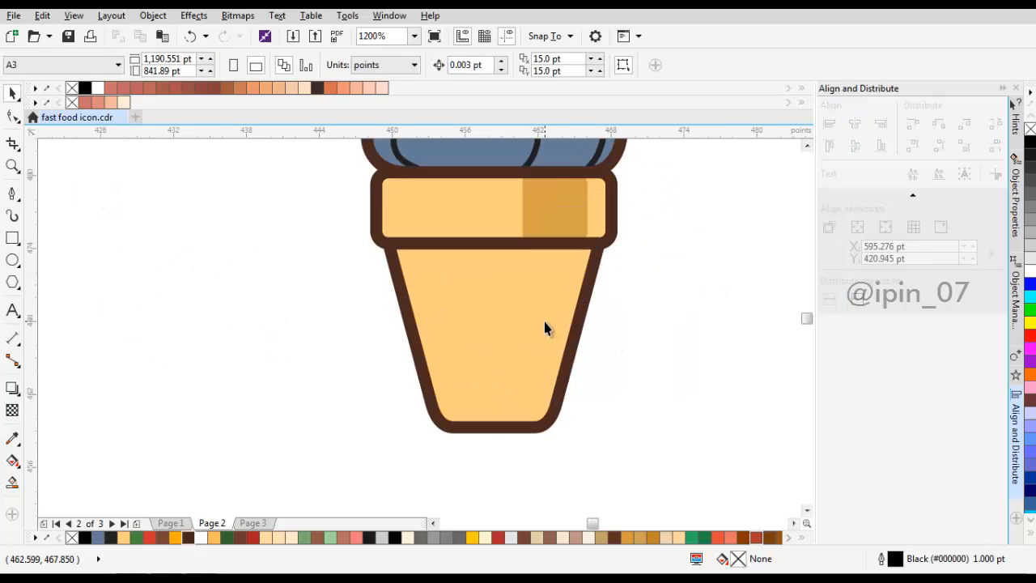
click(545, 326)
drag(495, 321, 446, 332)
key(ctrl+z)
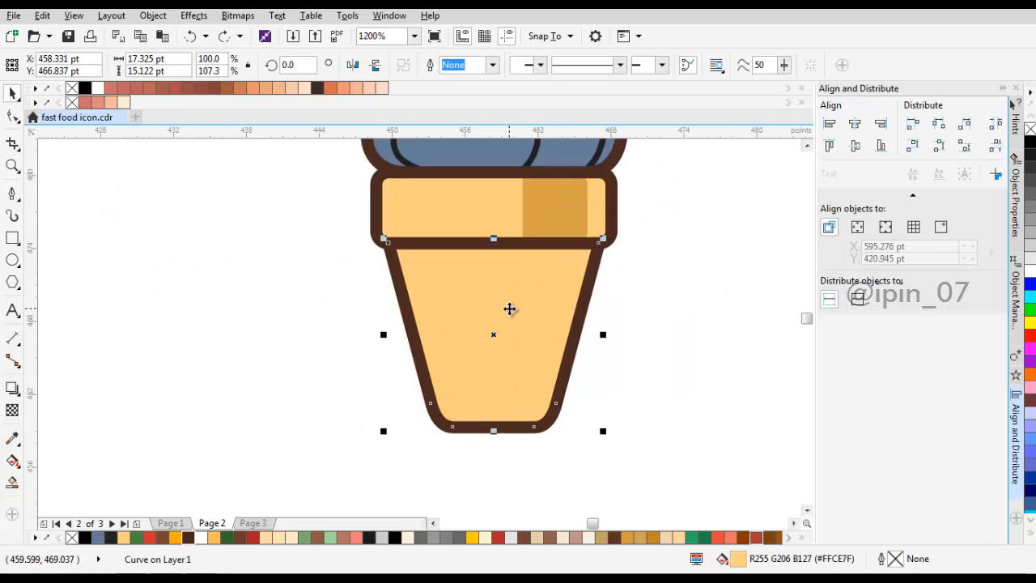
Step: Duplicate the lower cup body's fill shape and shift the copy about 1.25 pt to the left
right_click(518, 303)
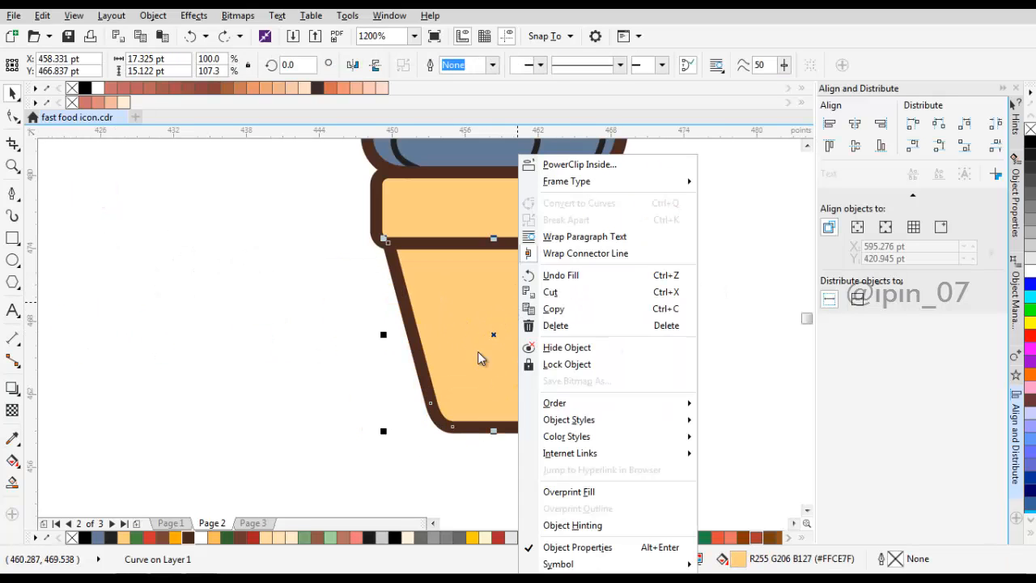
click(569, 312)
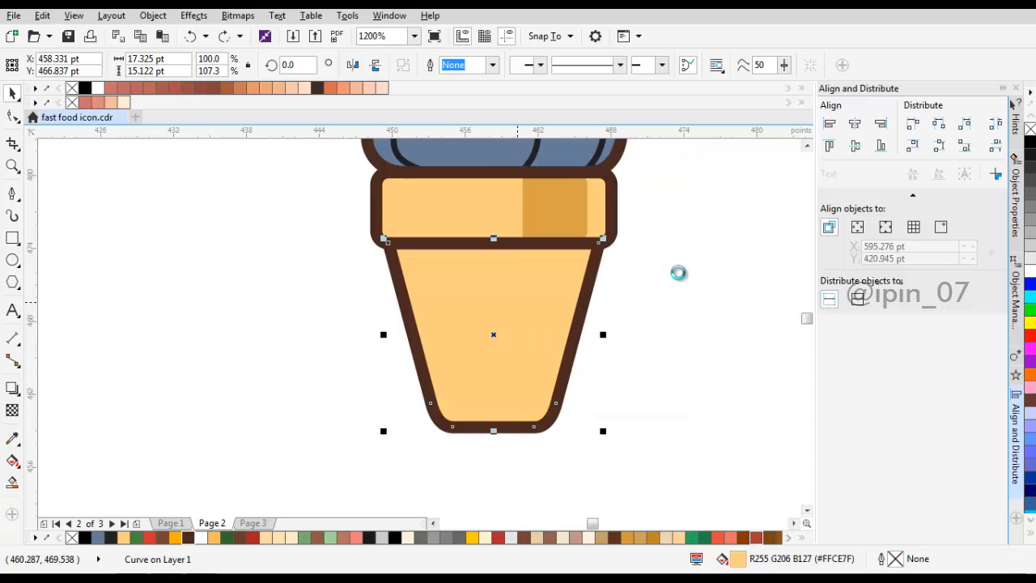
click(697, 242)
right_click(697, 242)
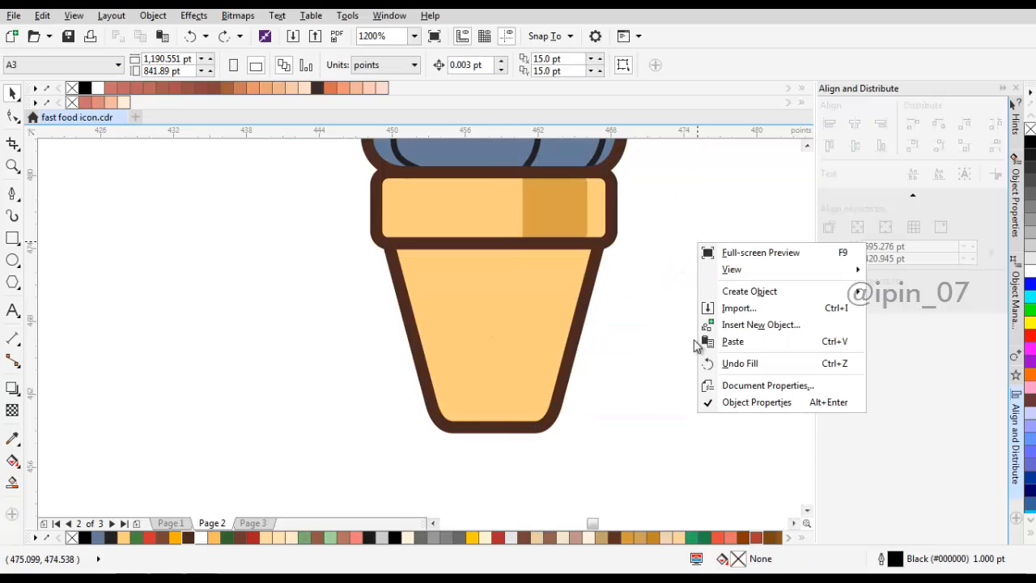
click(700, 340)
scroll(513, 300, up, 1)
drag(556, 288, 537, 287)
scroll(537, 287, down, 1)
Step: Trim the cup body copy's left part with a rectangle about 14.3 by 20.25 pt and delete the rectangle
key(space)
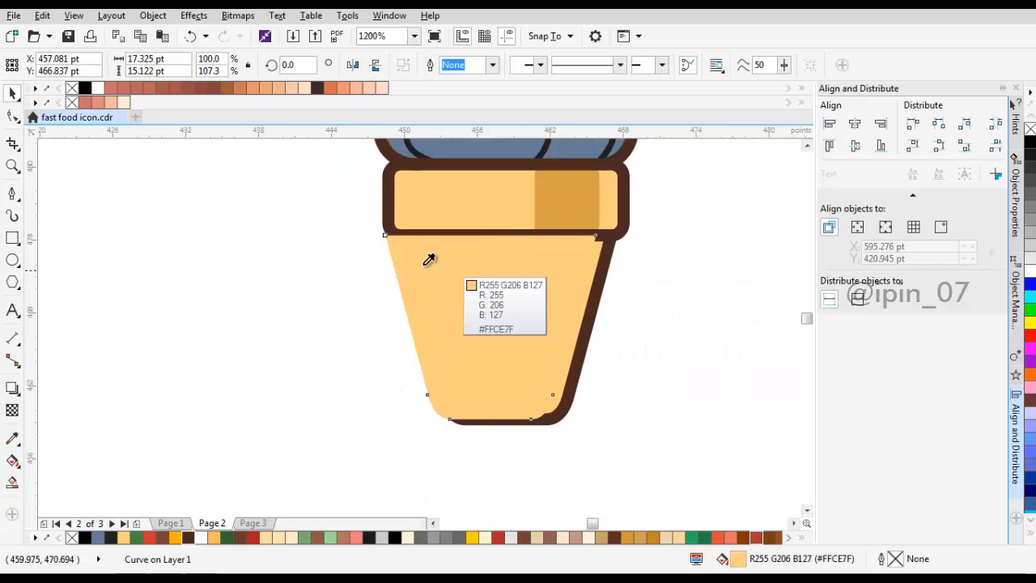
key(space)
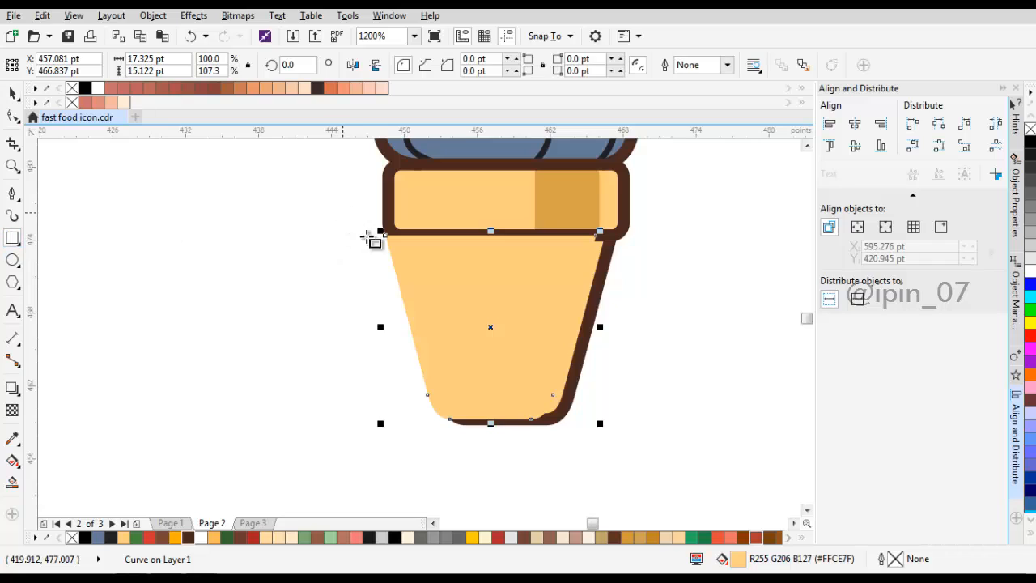
drag(344, 213, 519, 458)
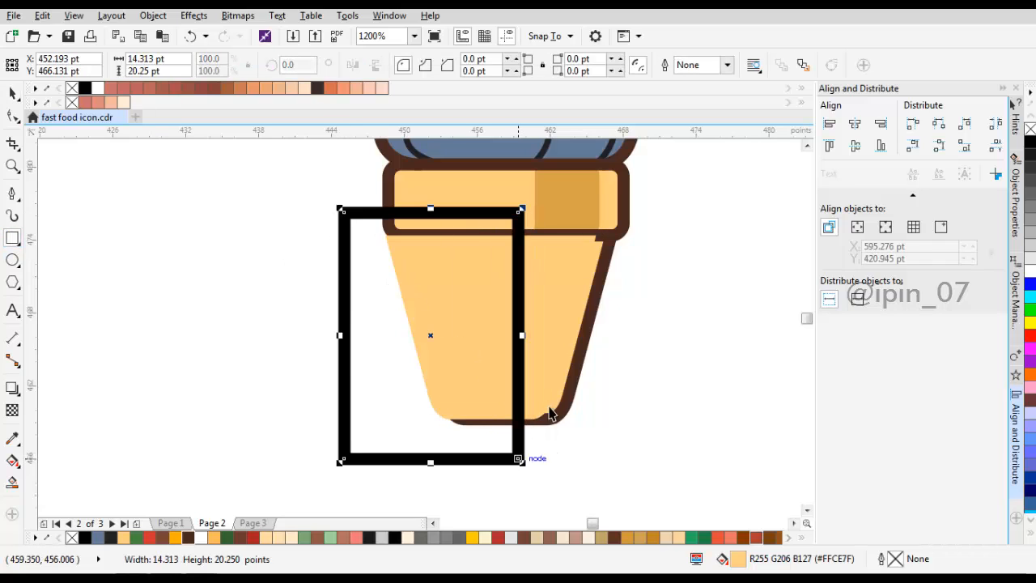
key(space)
shift+click(571, 301)
click(455, 68)
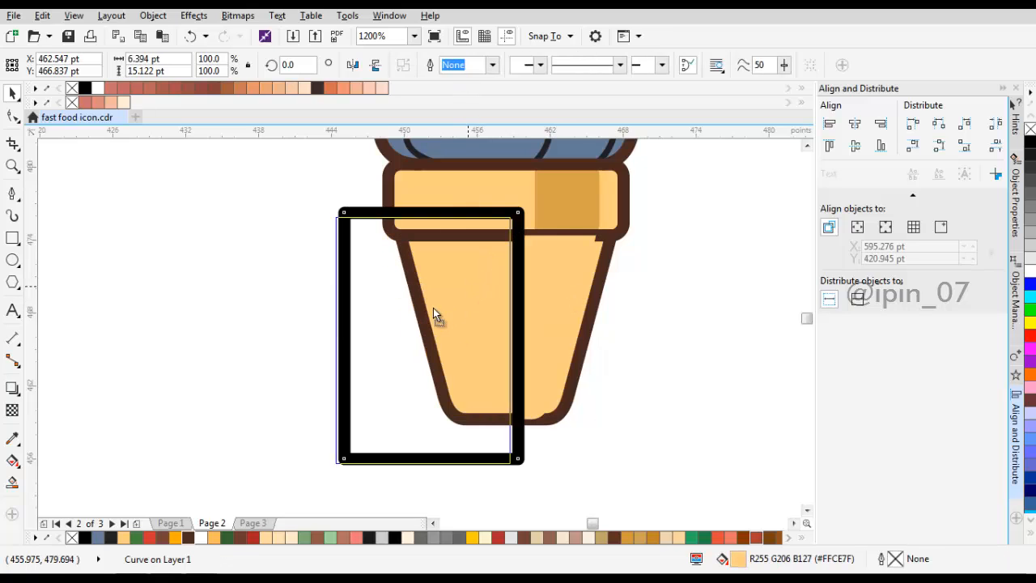
key(Delete)
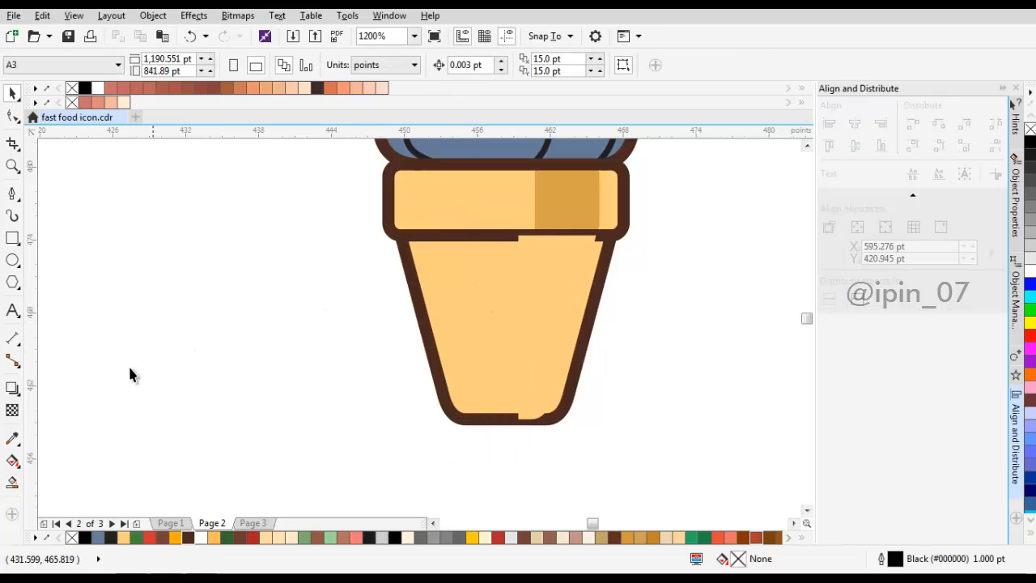
Step: Fill the trimmed cup body piece with the dark orange sampled from the rim's shading
click(13, 438)
click(591, 194)
click(545, 290)
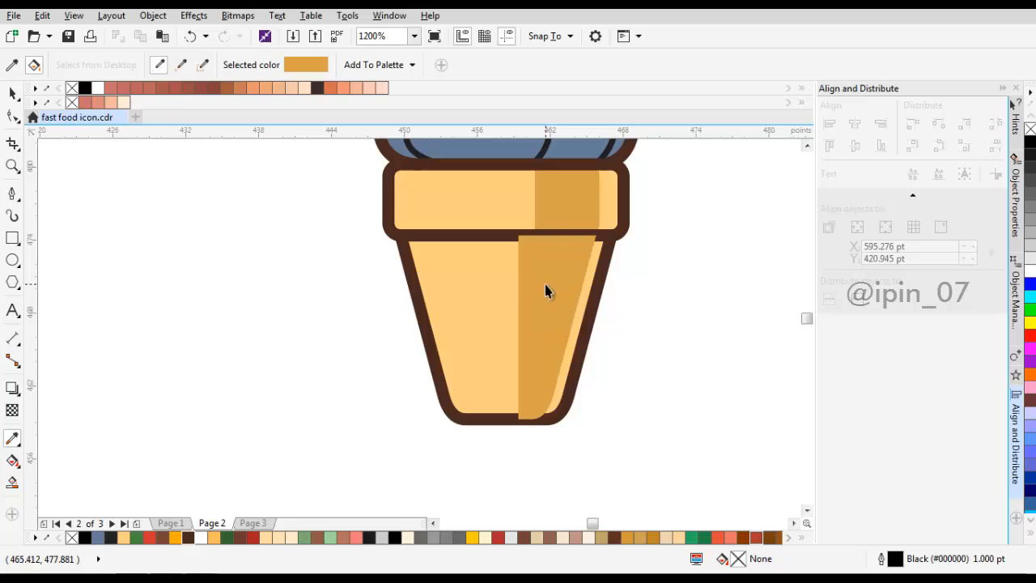
key(space)
Step: Place the cup body's shading piece directly in front of the cup body's fill, beneath the brown outline
click(545, 285)
right_click(545, 285)
mouse_move(652, 403)
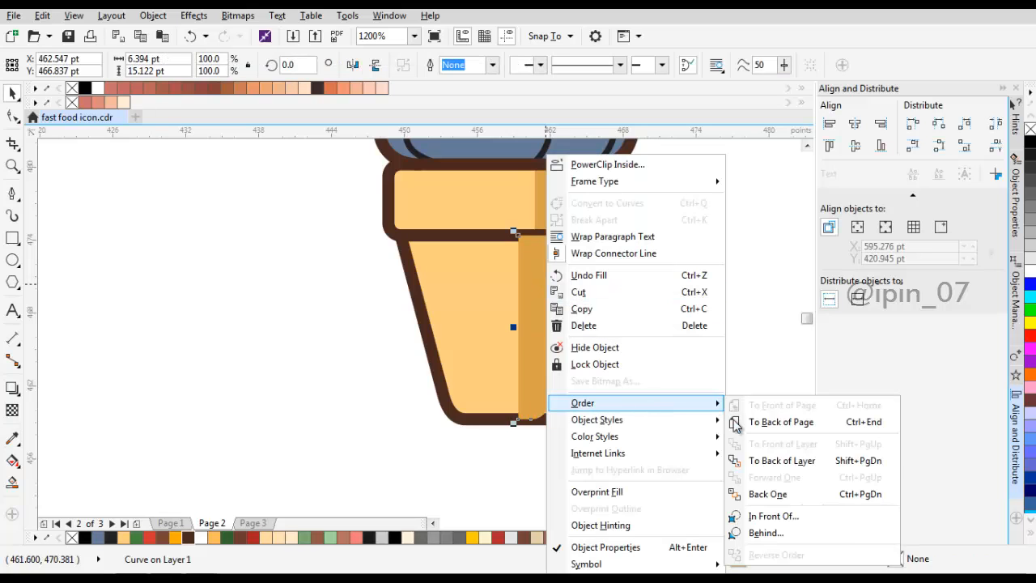
click(736, 516)
Step: Move the left edge nodes of the rim's shading piece further left to widen it beyond the cup body's shading
scroll(576, 249, up, 1)
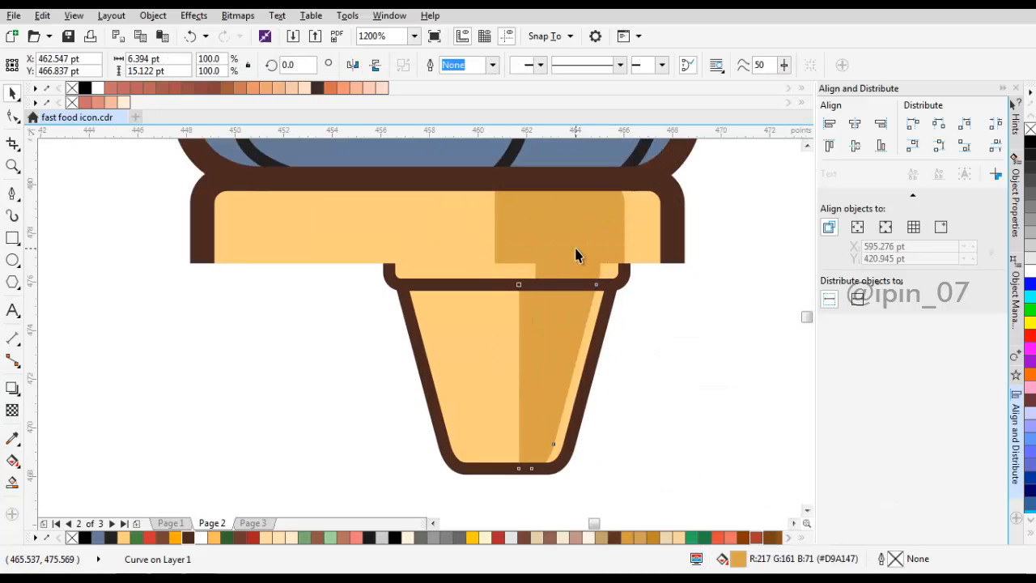
double_click(572, 248)
drag(546, 237, 558, 257)
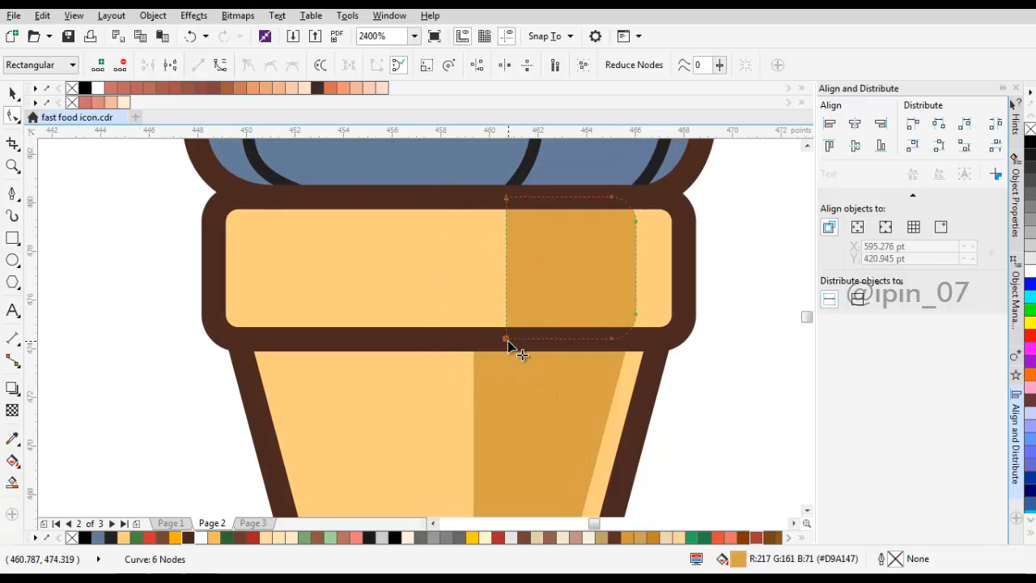
drag(506, 340, 491, 343)
scroll(491, 342, down, 1)
scroll(490, 346, down, 1)
key(space)
Step: Fill the swirl's left highlight pieces with the white sampled from the prepared swatch
click(589, 306)
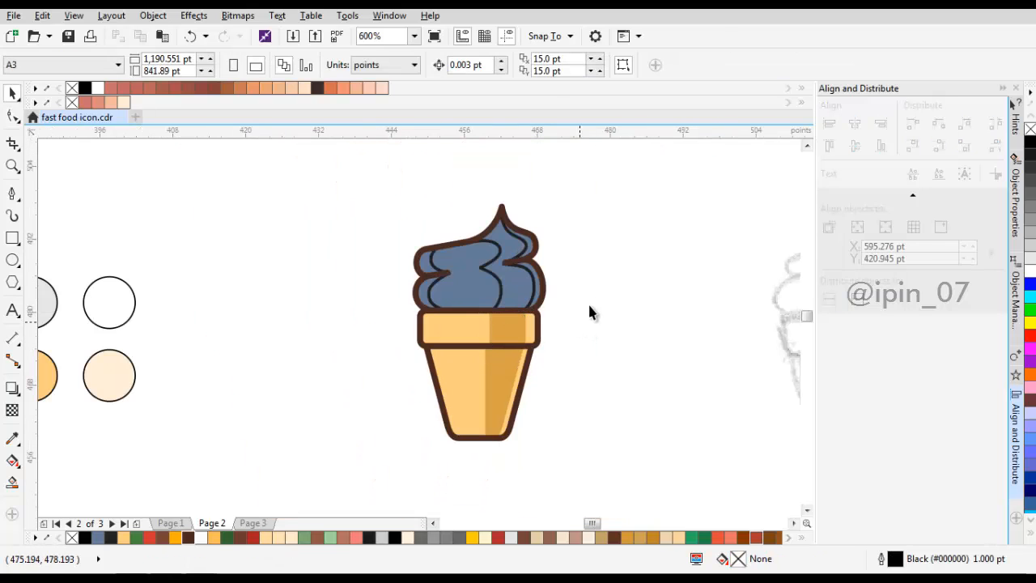
click(122, 299)
scroll(425, 303, up, 1)
click(422, 297)
scroll(419, 296, down, 1)
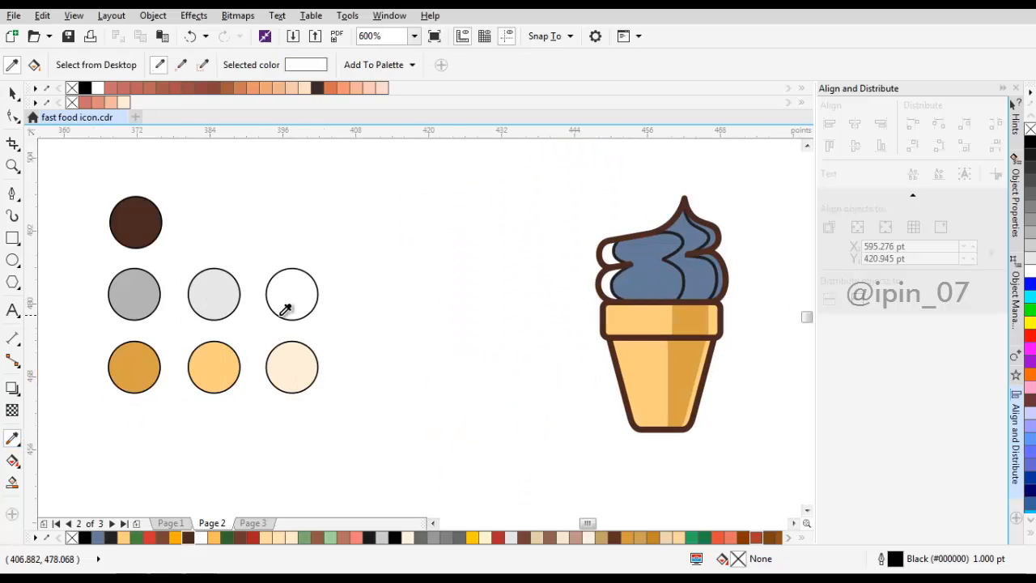
Step: Fill the swirl's main shape with the light grey swatch and its right shading piece with the darker grey swatch
click(211, 305)
click(617, 283)
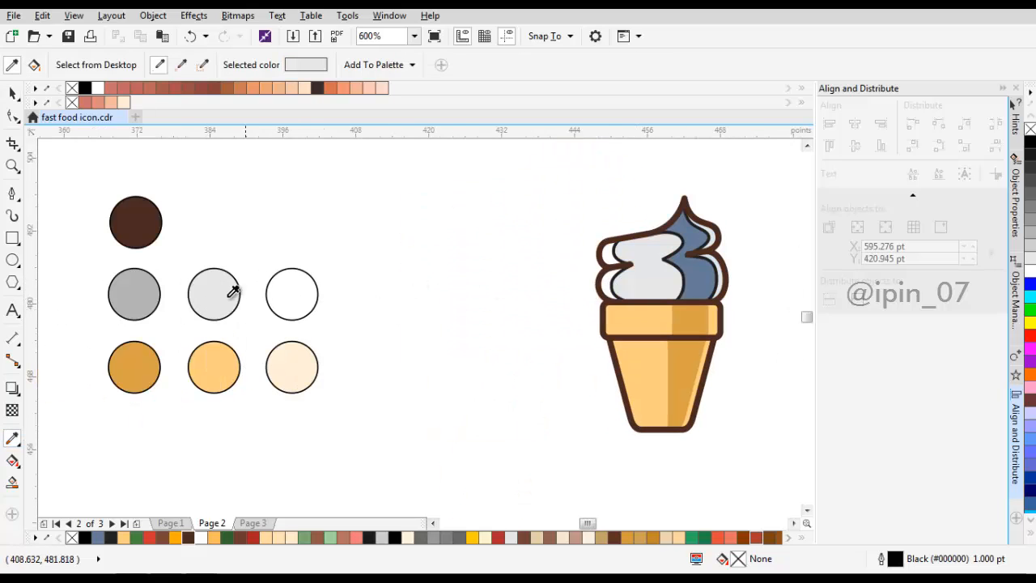
click(152, 294)
scroll(685, 268, up, 1)
click(699, 273)
scroll(696, 278, down, 1)
key(space)
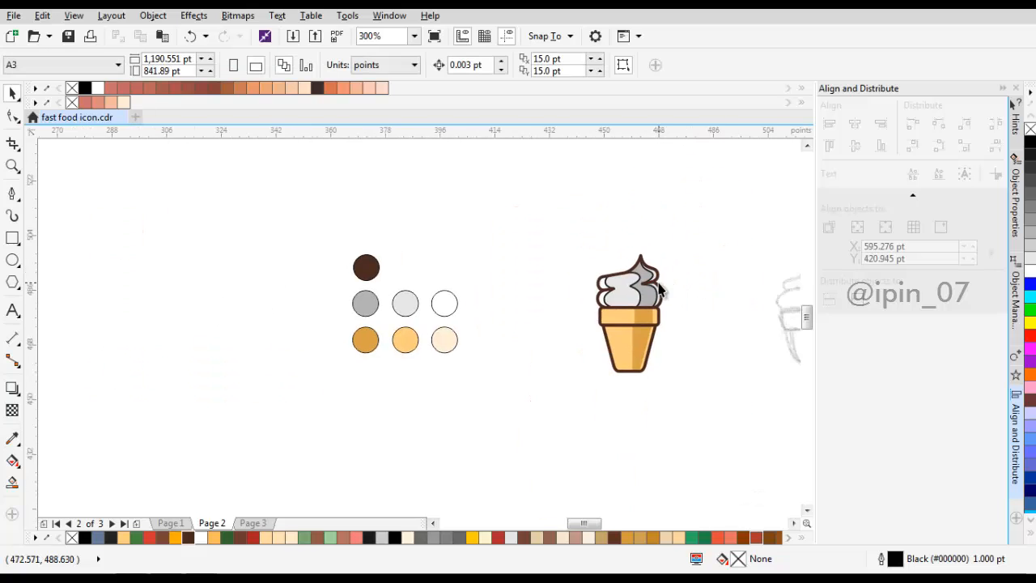
Step: Remove the thin black outlines from the swirl's coloured shading pieces by setting their outline width to None
scroll(698, 275, up, 1)
drag(724, 375, 724, 375)
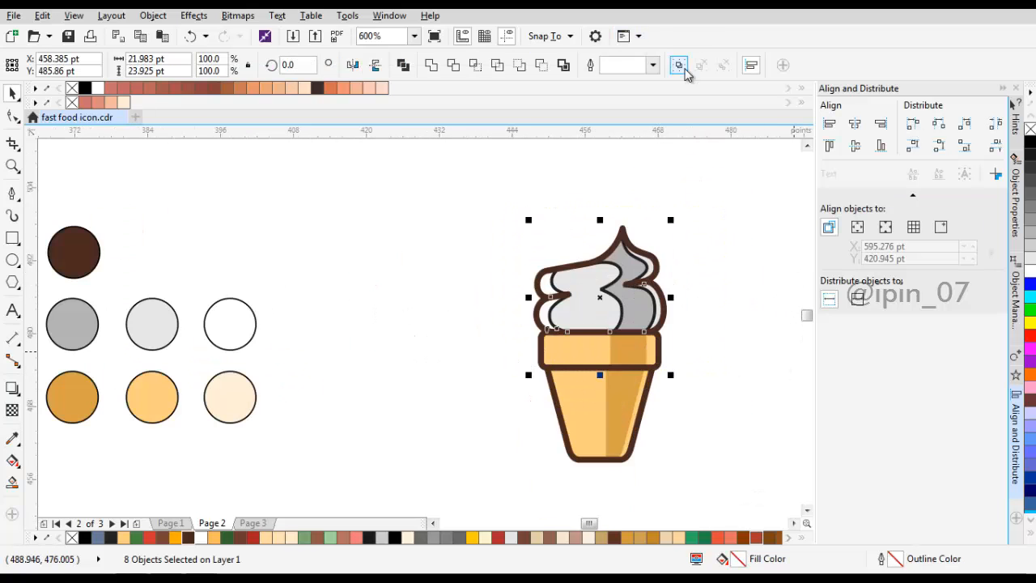
click(653, 65)
click(652, 81)
scroll(639, 259, down, 2)
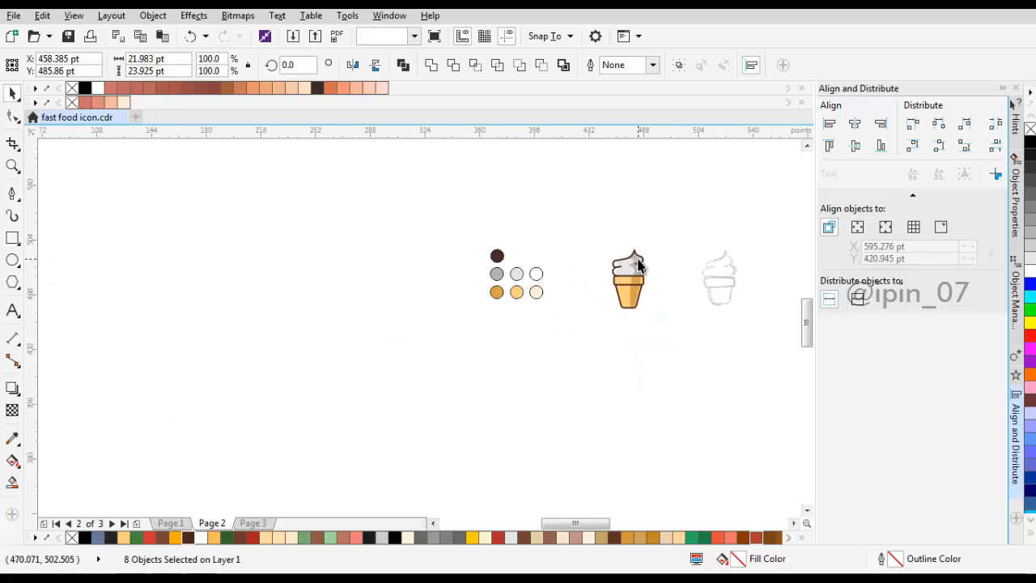
key(Escape)
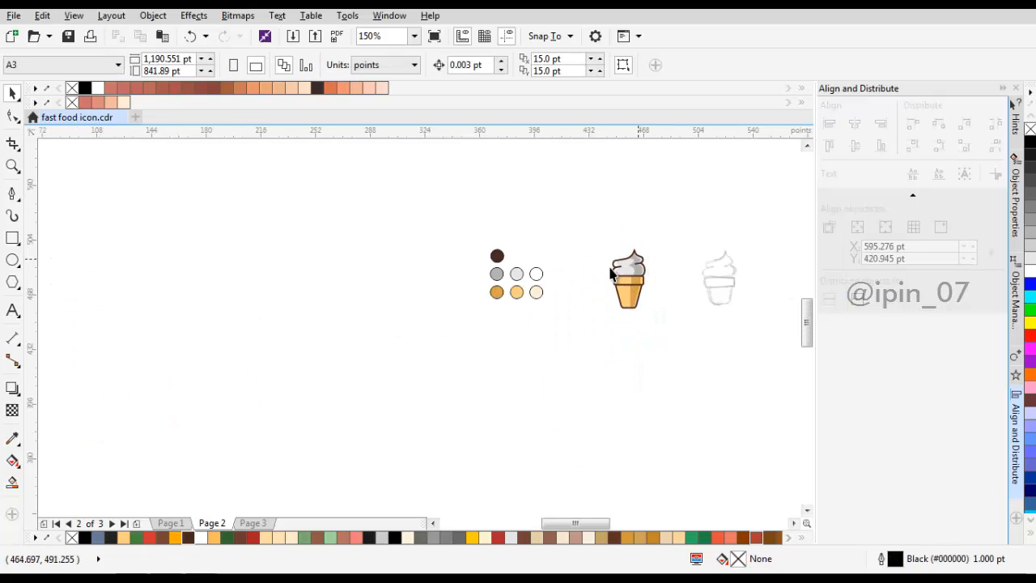
Step: Duplicate the rim's light orange fill shape and shift the copy about 2.8 pt to the right
scroll(595, 231, up, 3)
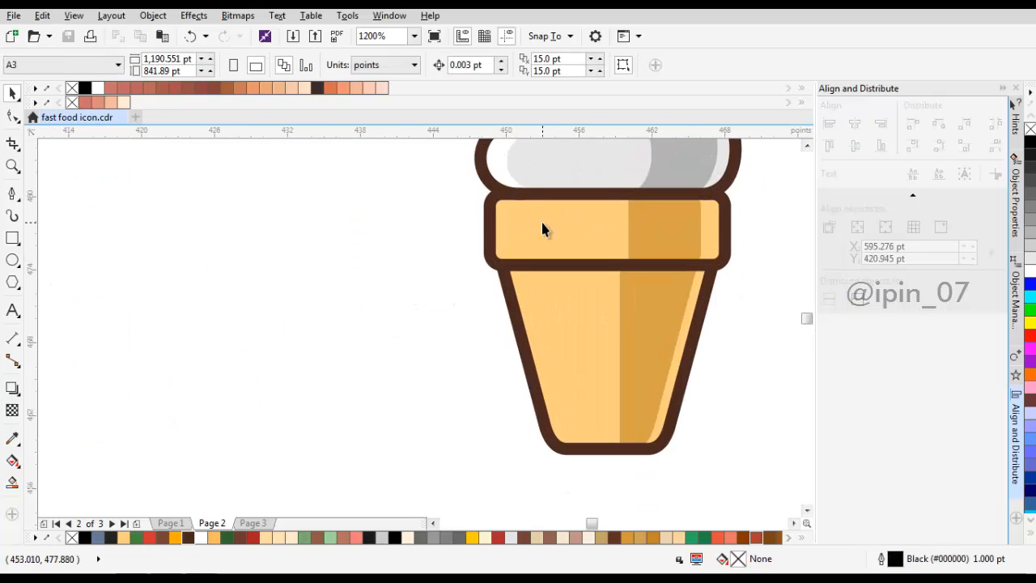
click(541, 220)
right_click(481, 251)
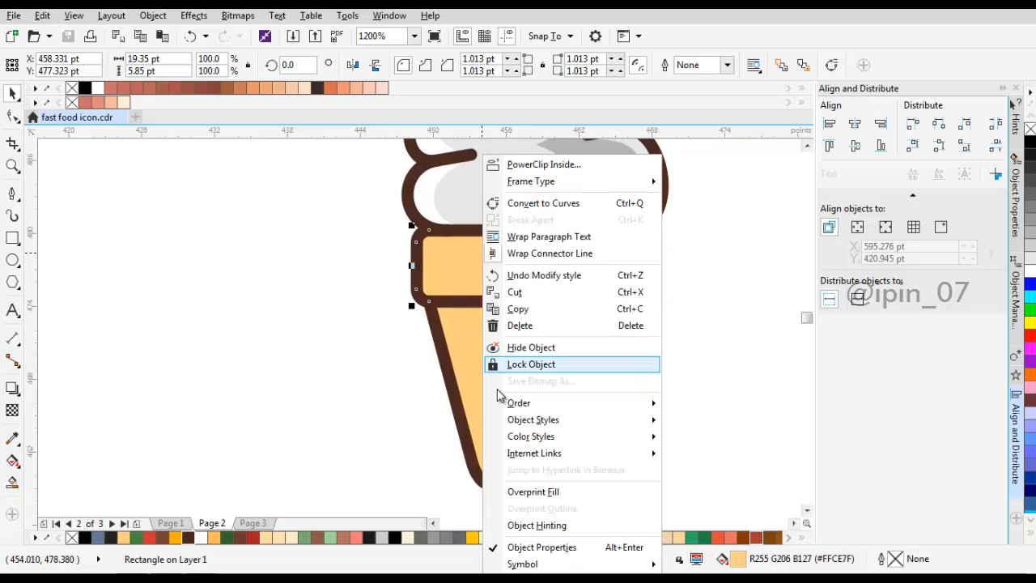
click(517, 309)
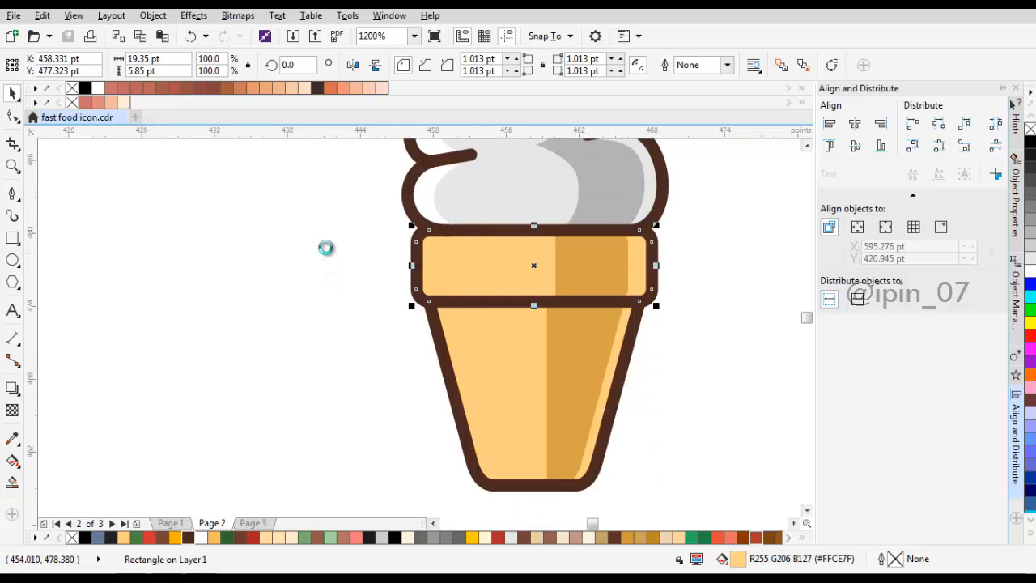
right_click(306, 211)
click(342, 300)
scroll(506, 258, up, 1)
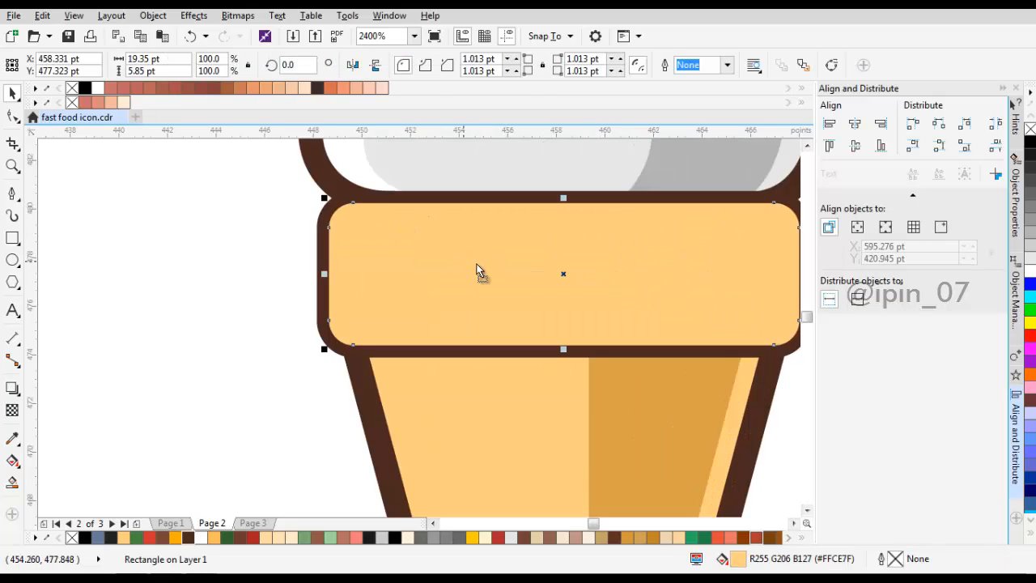
drag(477, 269, 276, 269)
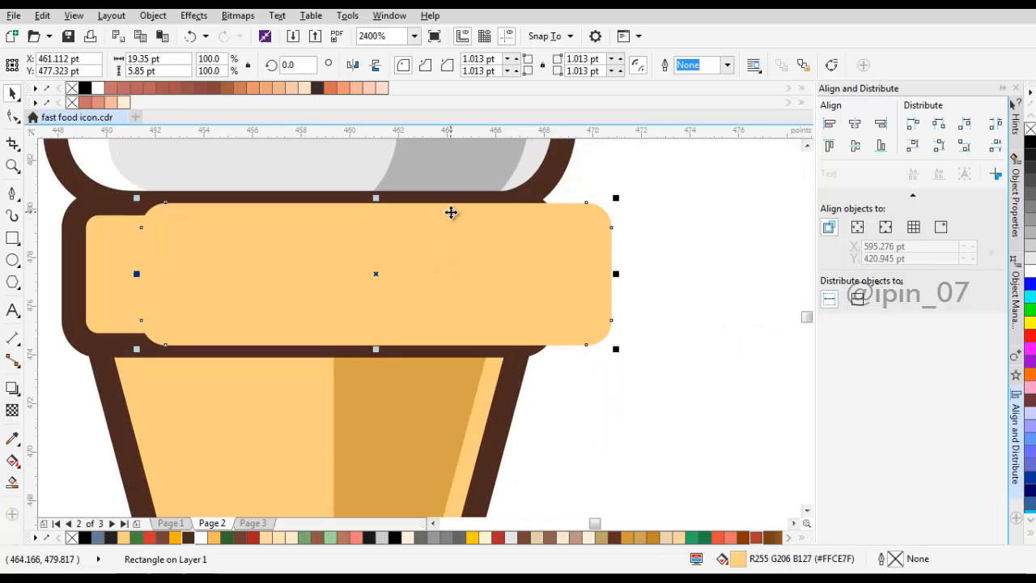
Step: Convert the rim's copy to curves and delete its right-side nodes, keeping only the open left edge
click(111, 15)
mouse_move(161, 18)
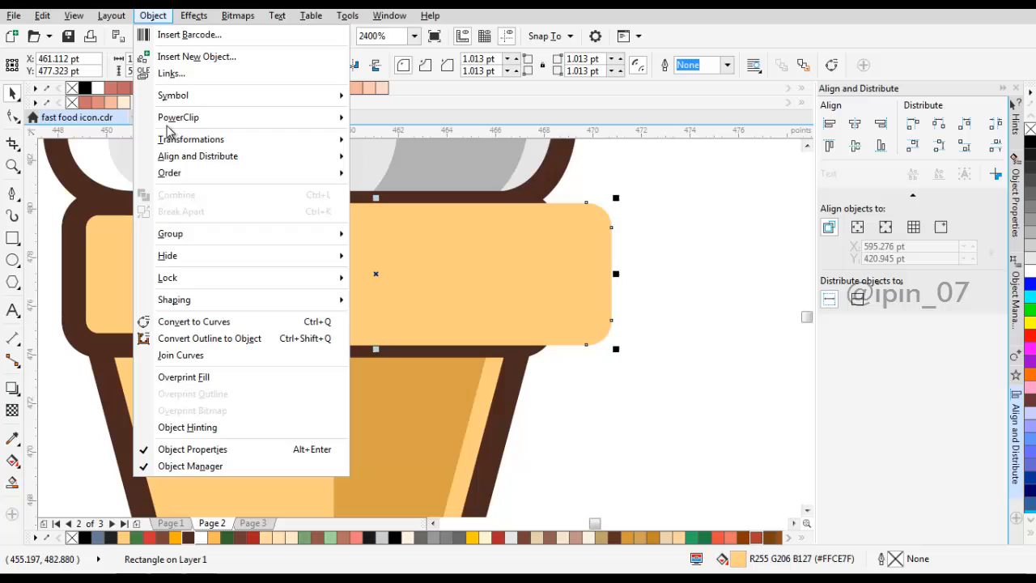
click(203, 323)
key(F10)
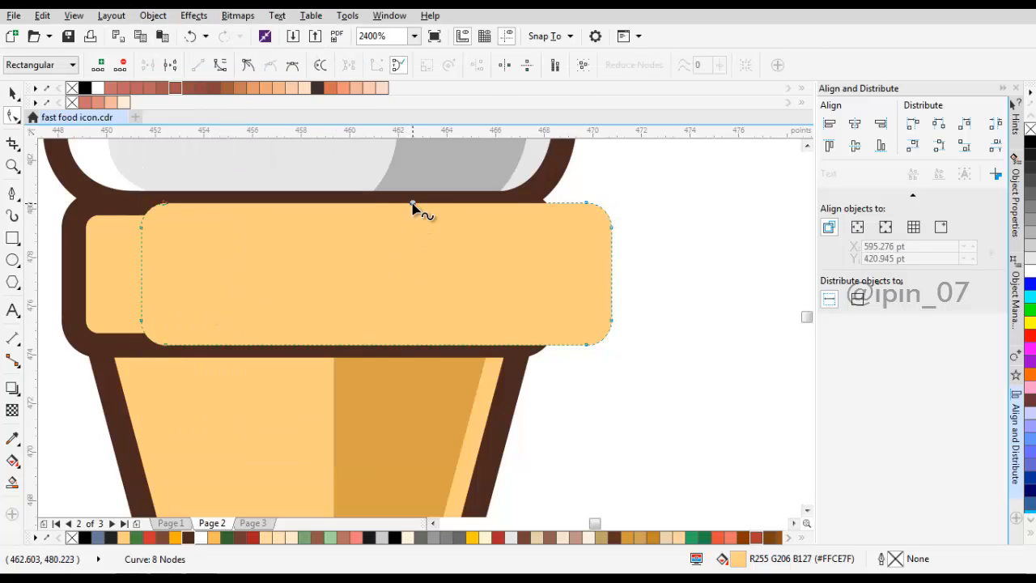
key(Delete)
drag(430, 158, 647, 450)
key(Delete)
drag(292, 316, 455, 333)
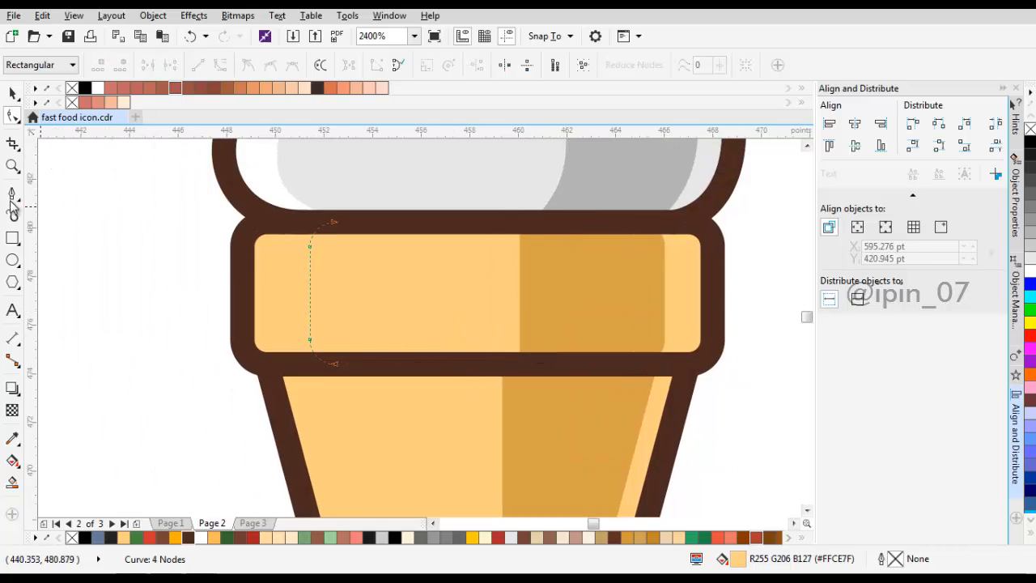
Step: Close the rim copy's edge with a curve bulging outside the rim, intersect it with the rim fill and delete the leftover shape
click(12, 196)
click(335, 220)
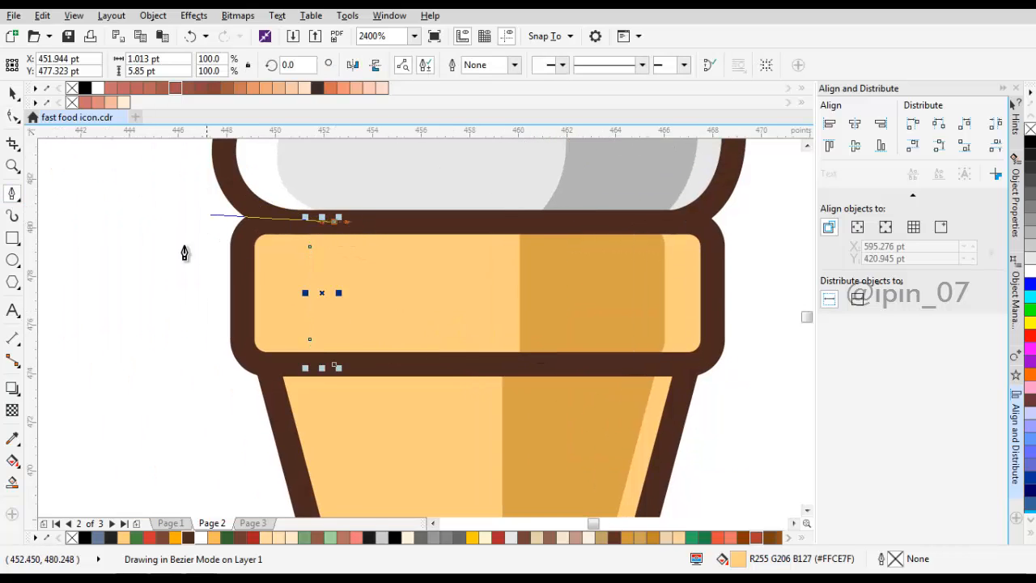
drag(195, 258, 172, 377)
drag(333, 365, 237, 468)
key(space)
shift+click(396, 295)
click(476, 65)
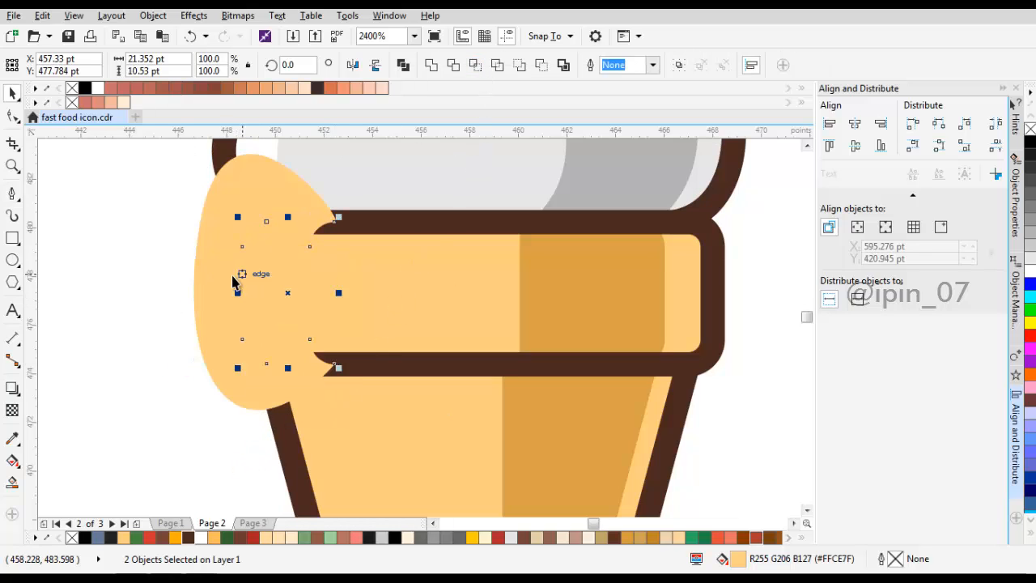
key(Delete)
Step: Duplicate the cup body's light orange fill shape and shift the copy about 1.5 pt to the right
scroll(228, 277, down, 1)
drag(319, 296, 374, 256)
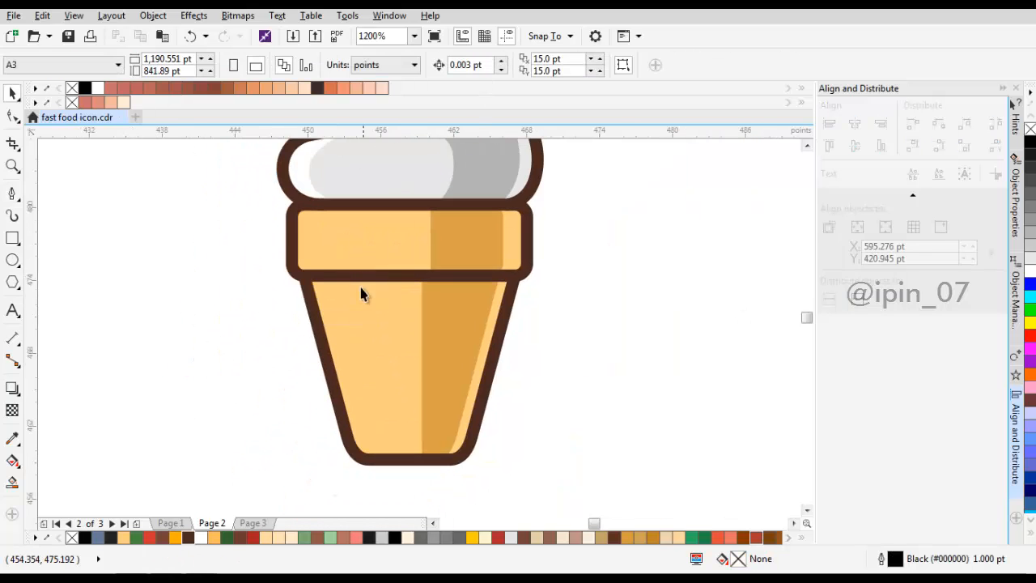
drag(351, 315, 365, 309)
scroll(365, 304, up, 1)
click(367, 308)
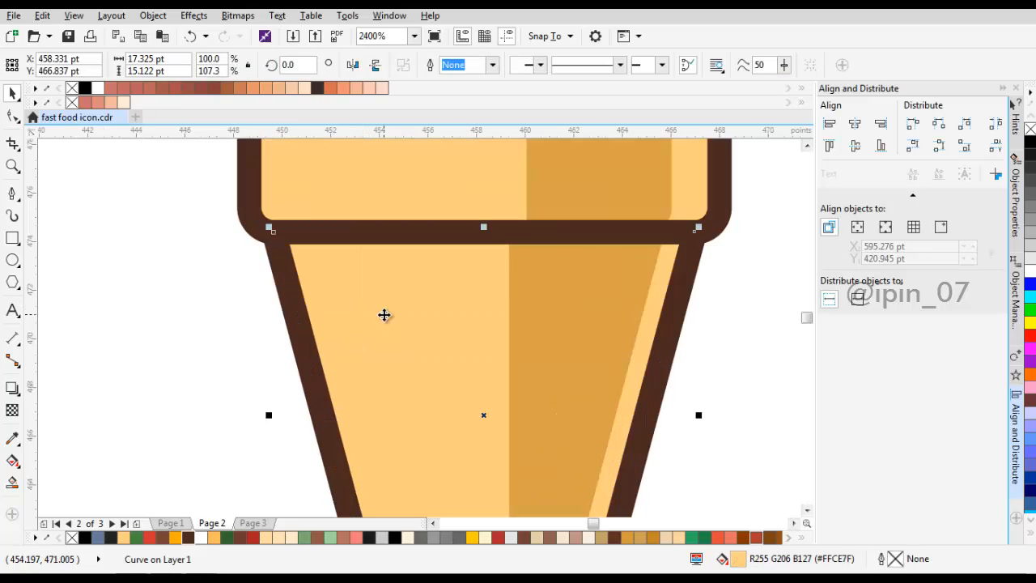
scroll(405, 320, down, 2)
scroll(398, 340, up, 1)
right_click(397, 339)
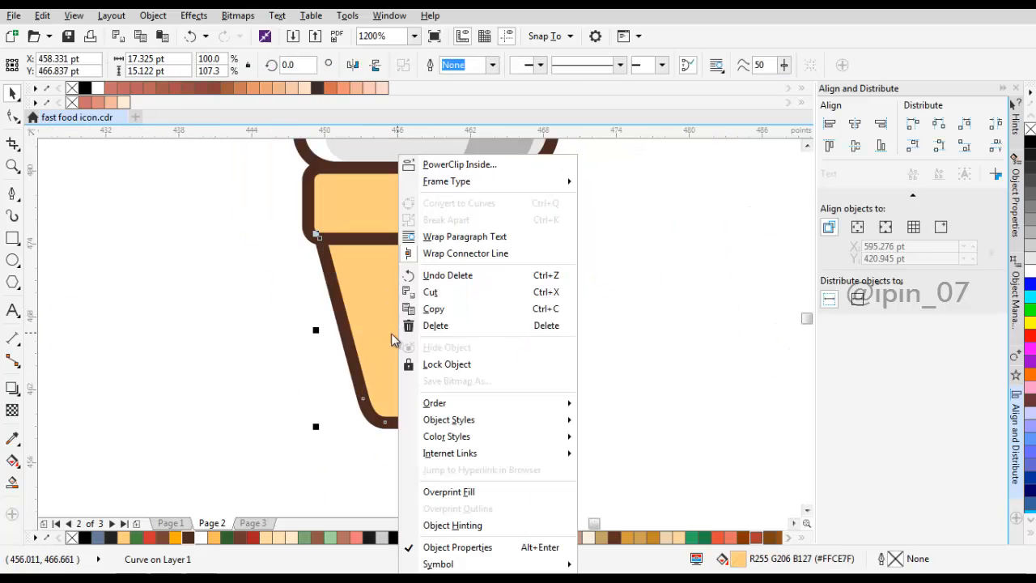
click(429, 311)
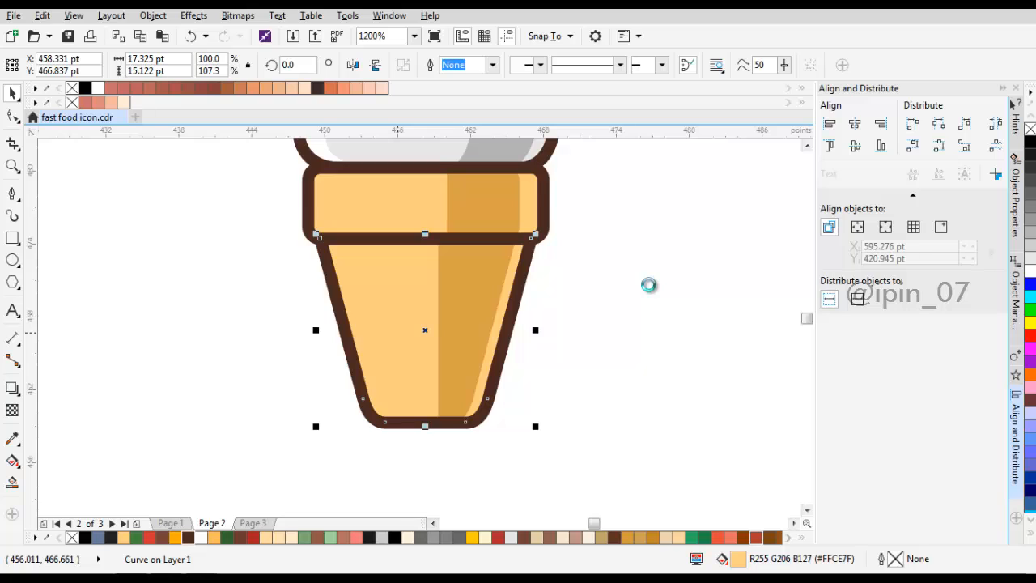
right_click(668, 249)
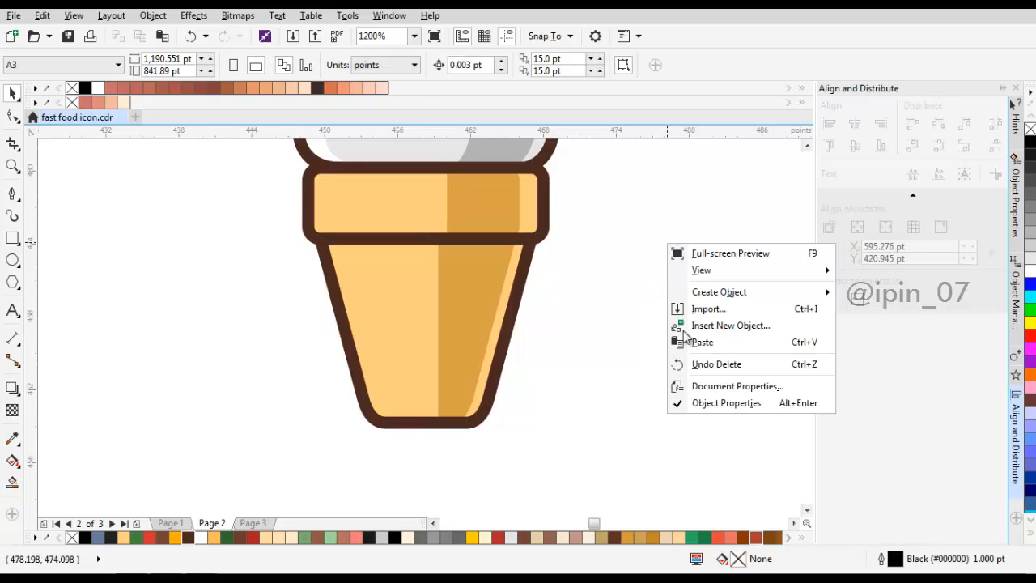
click(701, 340)
drag(376, 308, 354, 293)
Step: Fill the rim's left highlight piece with the pale cream sampled from the prepared swatch
key(F3)
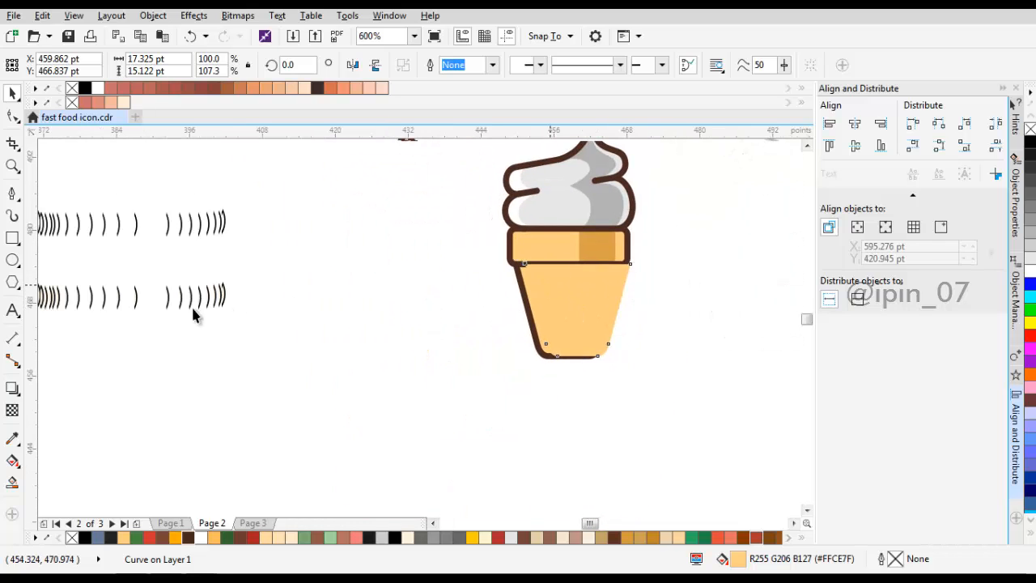
click(12, 438)
click(219, 294)
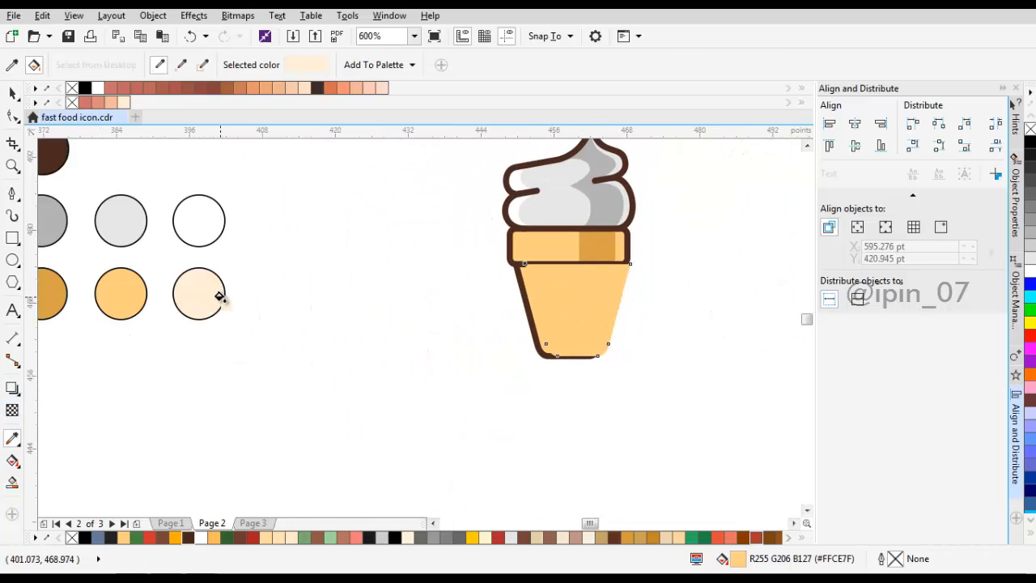
scroll(506, 247, up, 2)
click(520, 242)
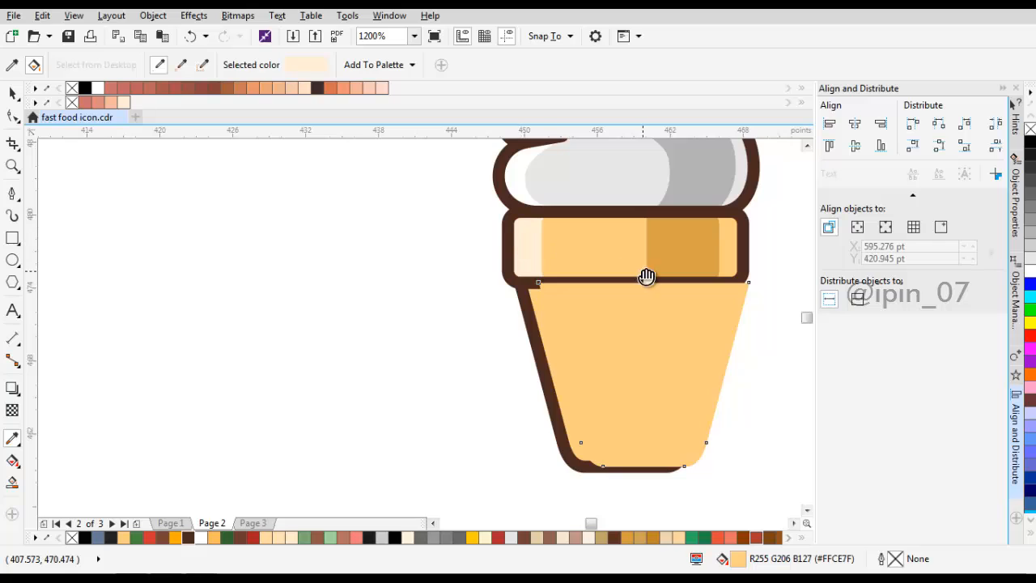
Step: Delete the right-side nodes of the cup body's copy, keeping only its open left edge and lower-left corner
drag(647, 278, 576, 283)
key(space)
scroll(506, 318, up, 1)
drag(504, 319, 375, 276)
scroll(515, 321, down, 1)
click(394, 280)
key(F10)
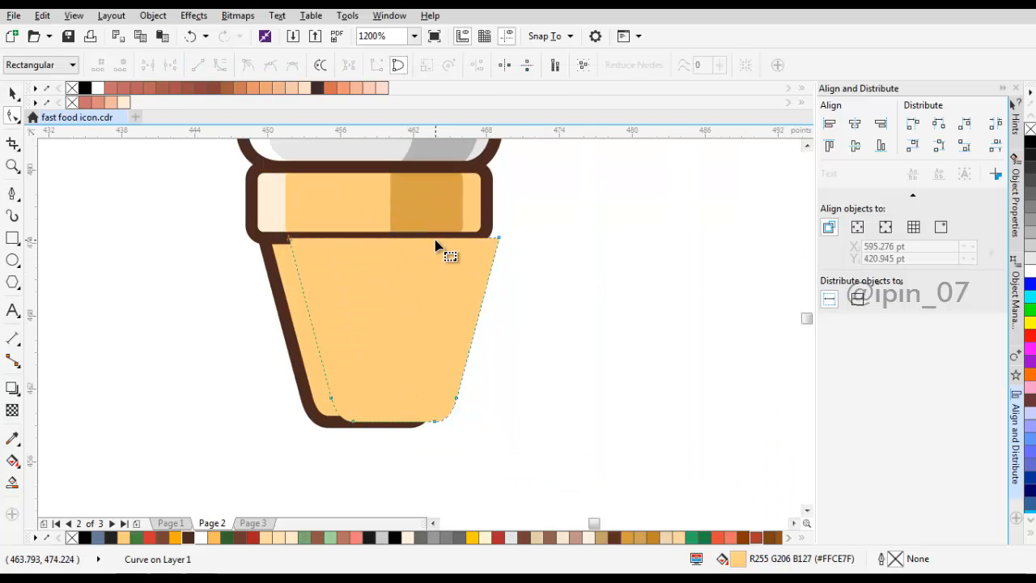
drag(431, 195, 540, 378)
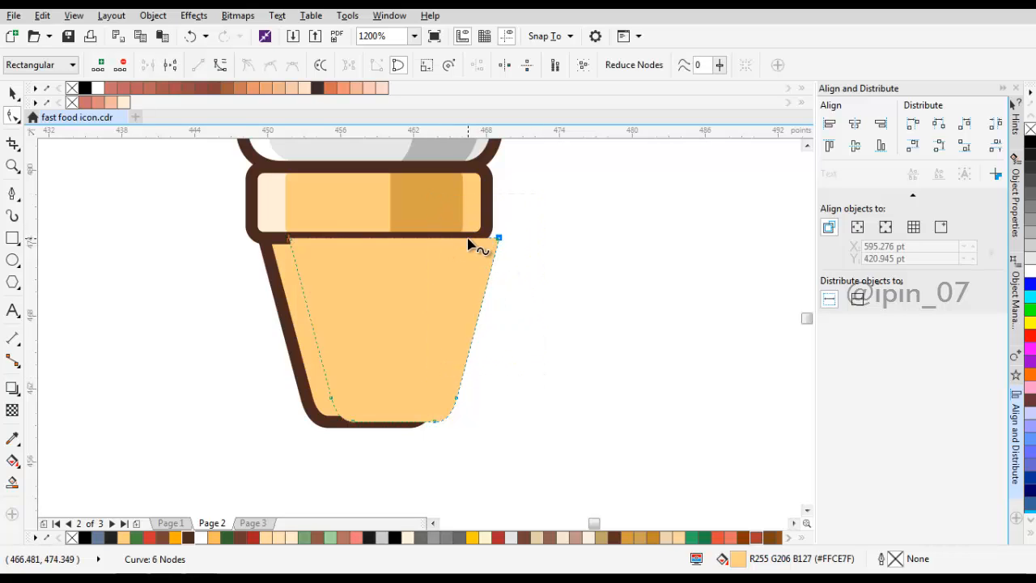
key(Delete)
drag(470, 221, 608, 509)
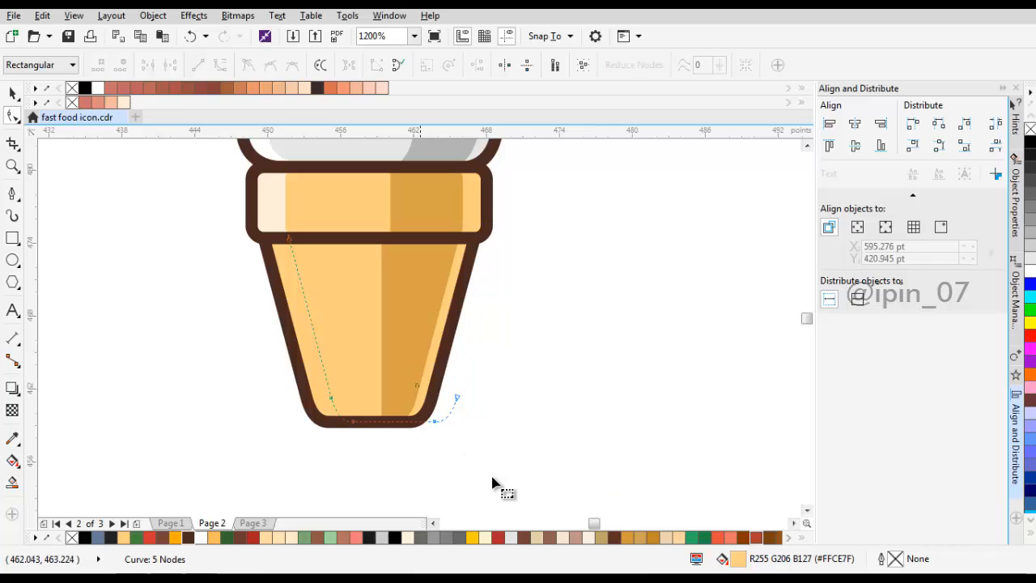
key(Delete)
Step: Close the body copy's edge with a curve outside the cup, intersect it with the body fill and delete the leftover shape
click(12, 196)
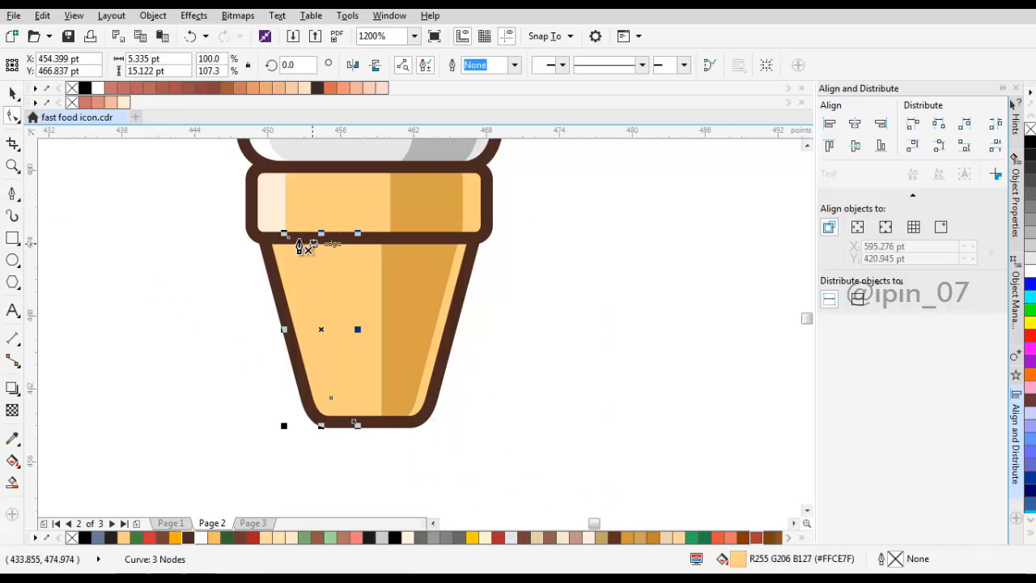
click(220, 247)
drag(220, 450, 320, 508)
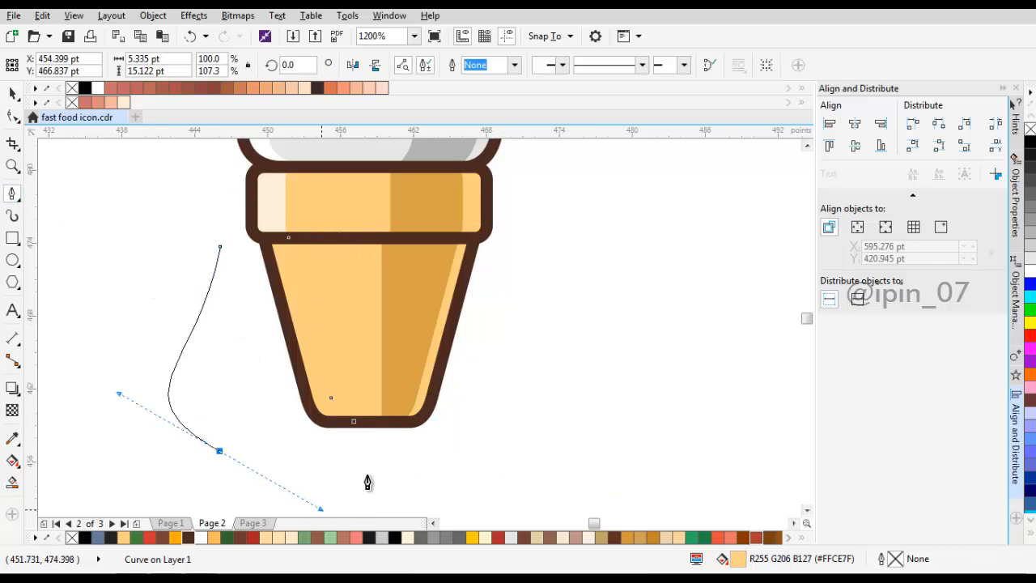
drag(354, 422, 379, 479)
key(space)
shift+click(357, 314)
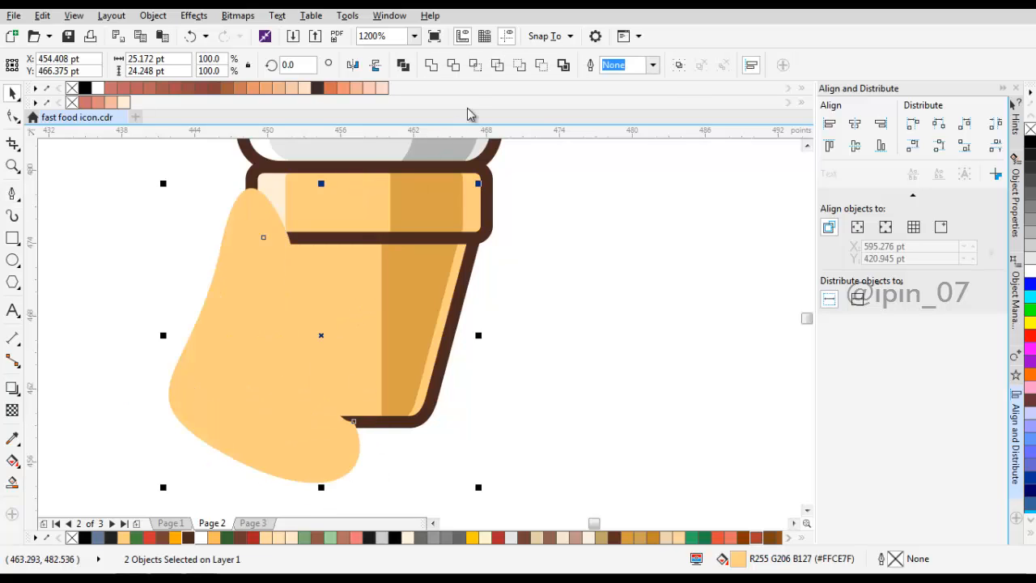
click(474, 67)
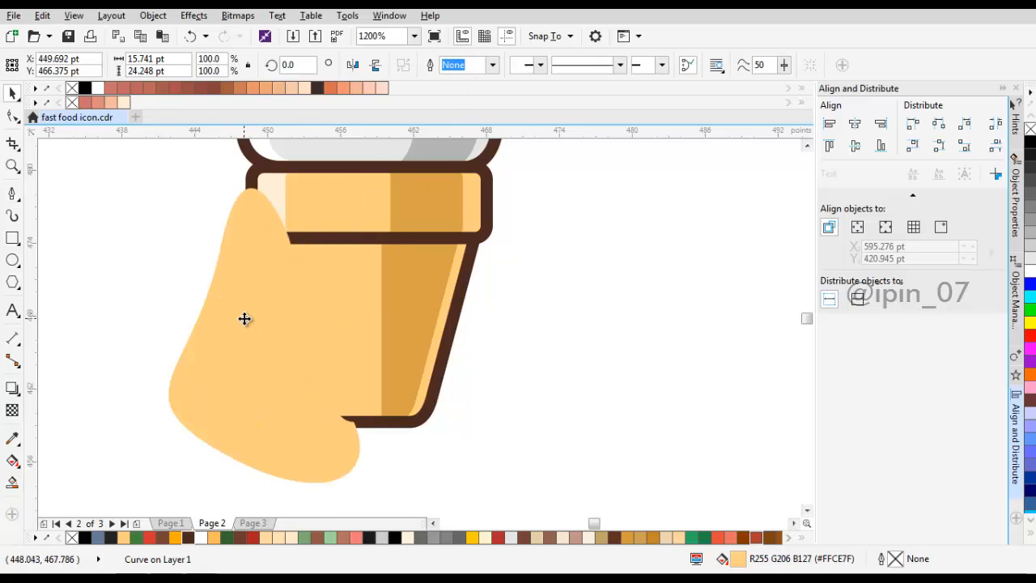
key(Delete)
Step: Fill the cup body's left highlight piece with the pale cream sampled from the rim's highlight
click(13, 443)
click(274, 202)
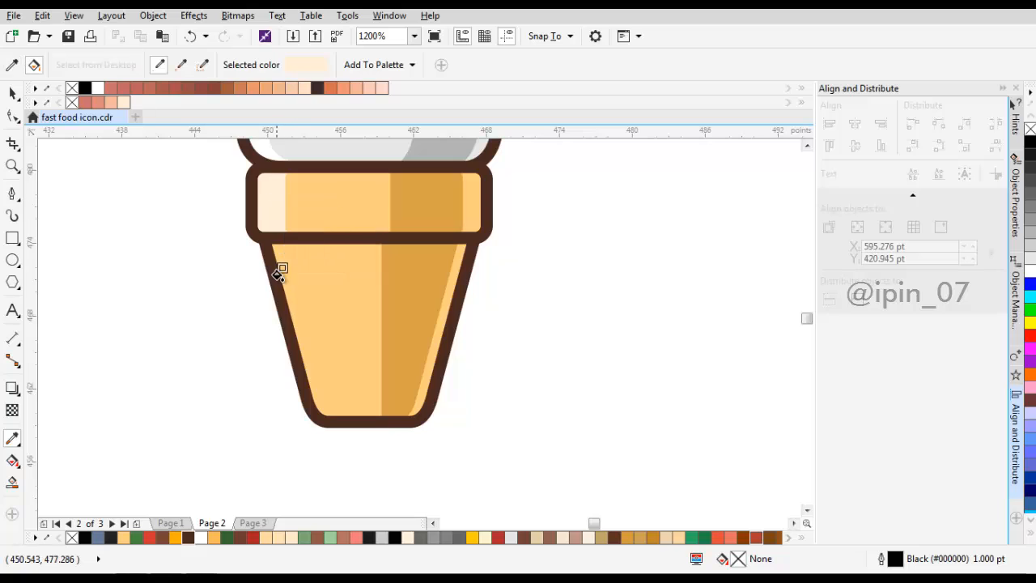
click(281, 272)
key(ctrl+z)
click(288, 271)
scroll(327, 282, down, 2)
key(space)
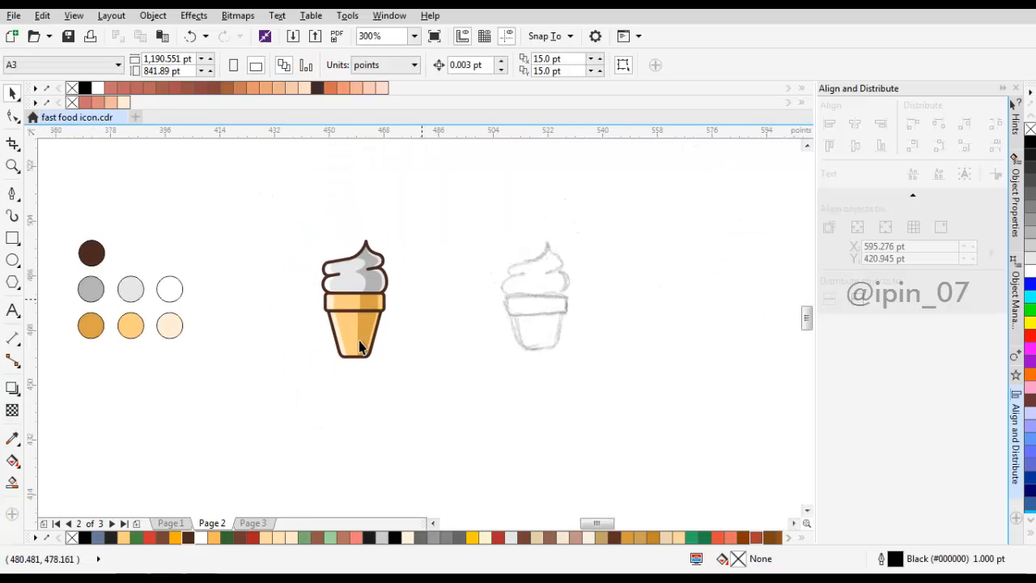
Step: Move the bottom node of the cup body's cream highlight slightly to the right to refine its lower end
scroll(387, 309, up, 2)
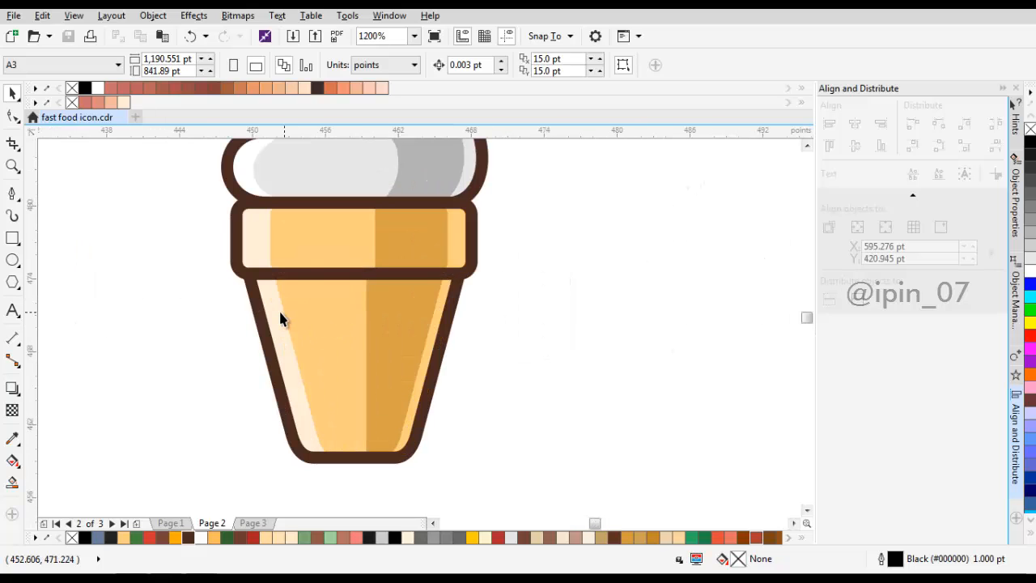
key(F10)
click(278, 270)
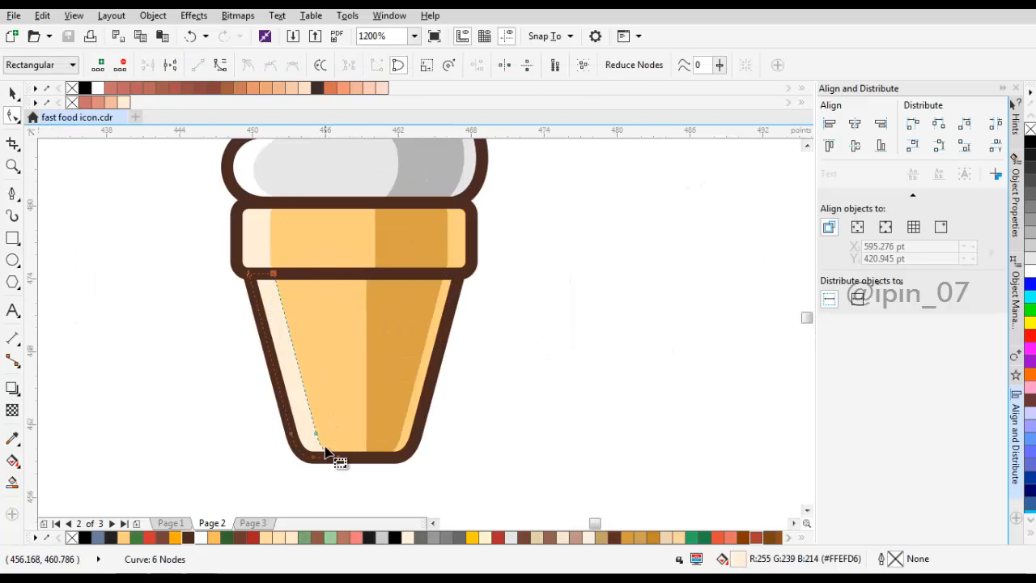
scroll(332, 450, up, 1)
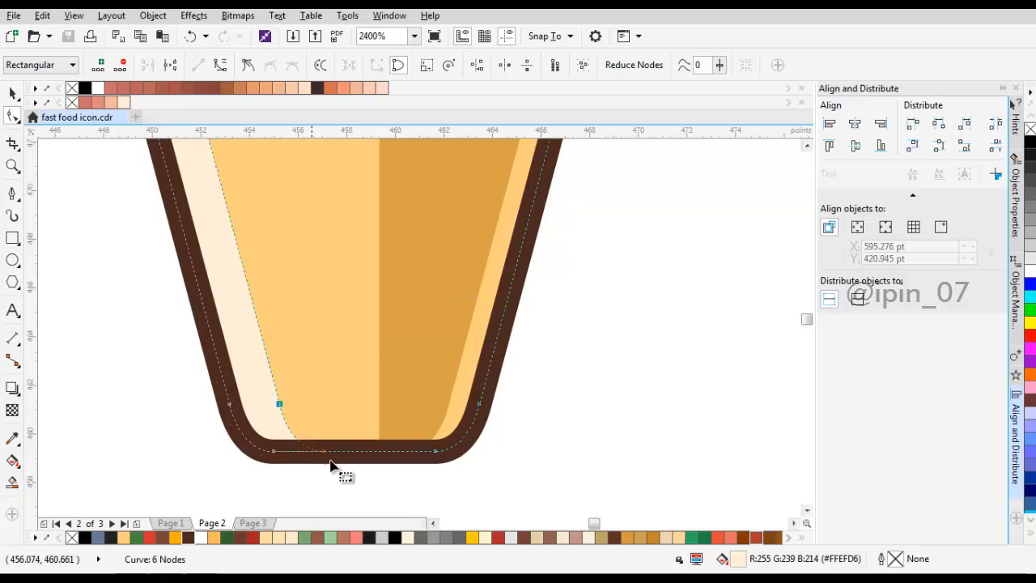
shift+click(332, 451)
scroll(332, 451, up, 1)
drag(323, 460, 345, 463)
scroll(459, 419, down, 3)
key(space)
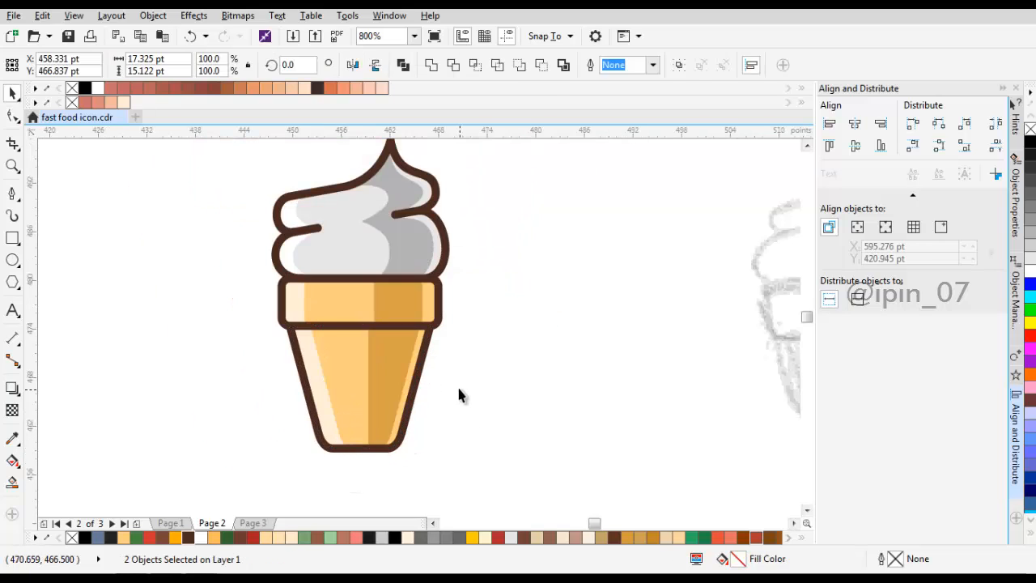
click(459, 373)
scroll(460, 363, down, 2)
scroll(461, 363, up, 1)
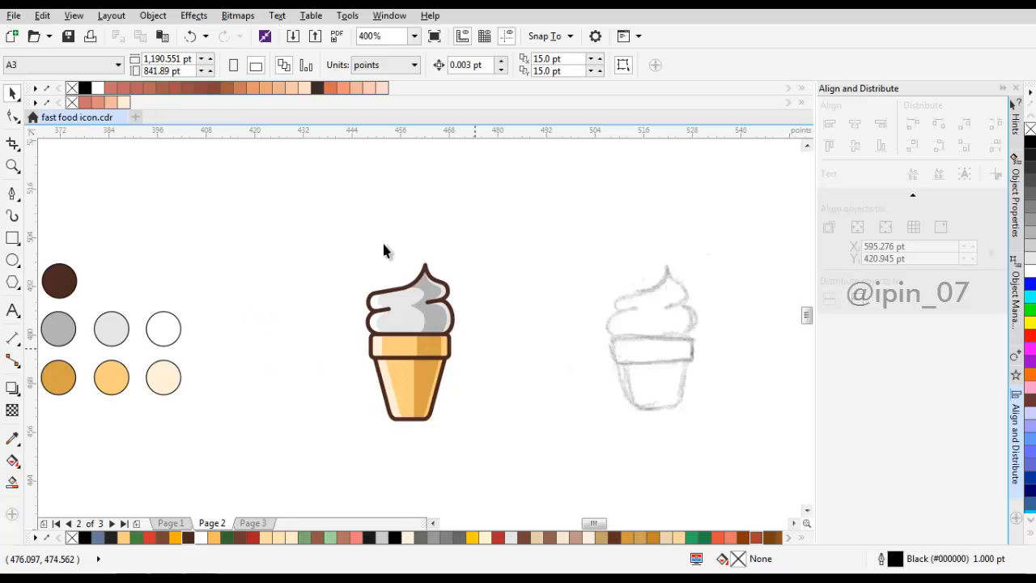
Step: Group all the parts of the ice cream icon and delete the pencil sketch bitmap beside it
drag(275, 191, 512, 441)
key(ctrl+g)
scroll(534, 347, down, 1)
click(588, 344)
key(Delete)
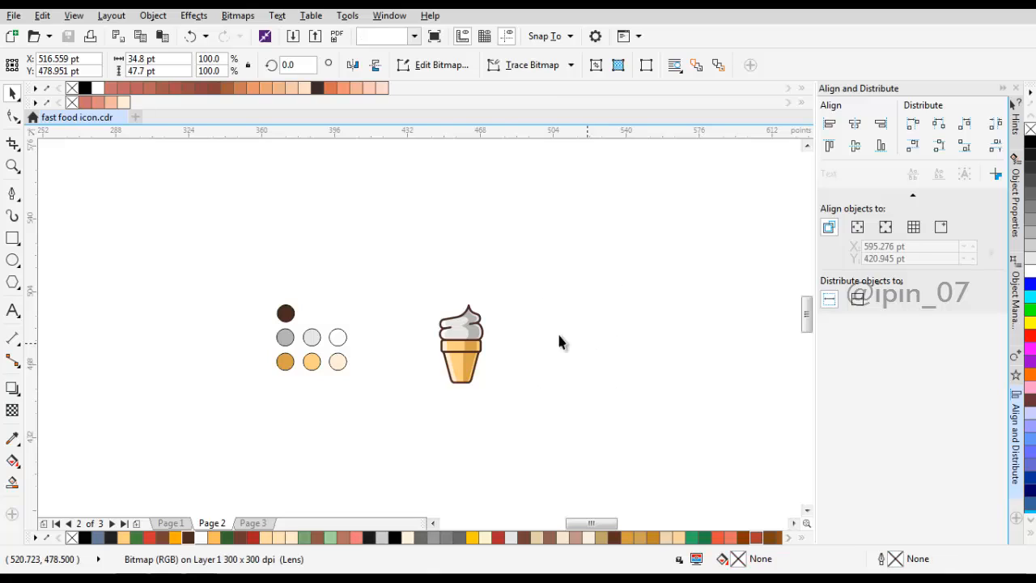
Step: Move the icon group slightly up and to the right, then draw a square about 93 pt wide and place it around the icon
drag(471, 339, 493, 330)
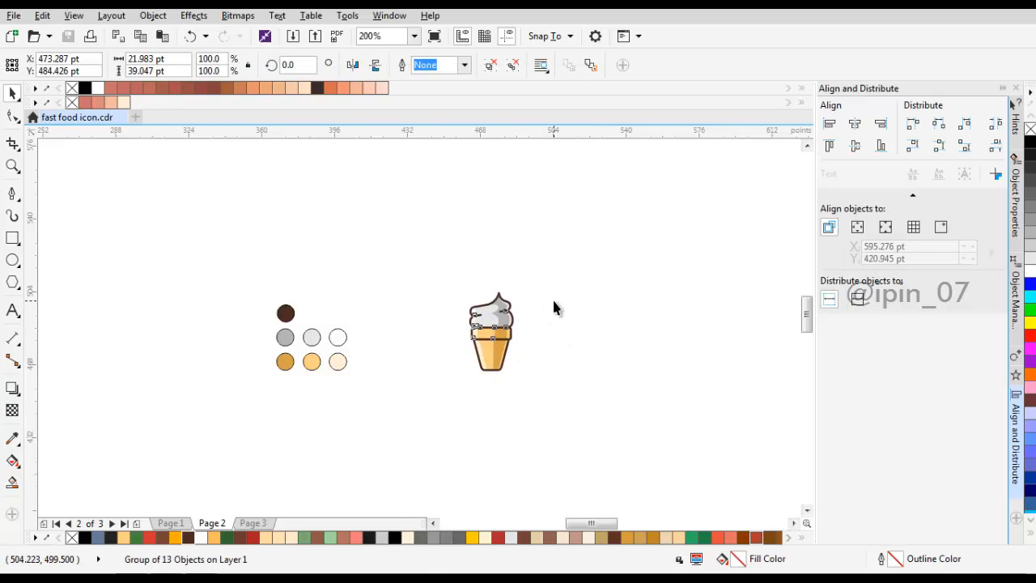
click(558, 300)
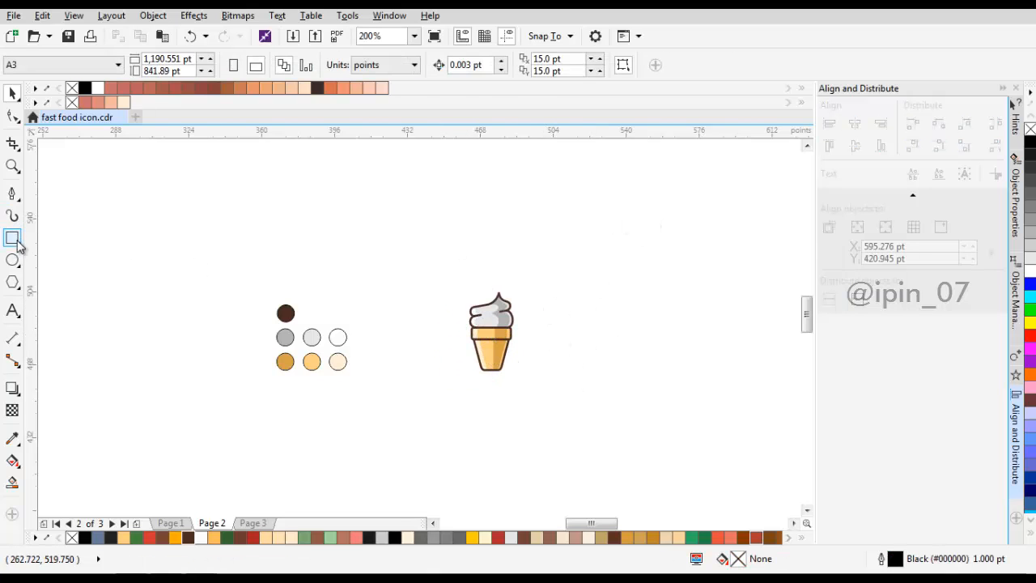
drag(429, 265, 620, 454)
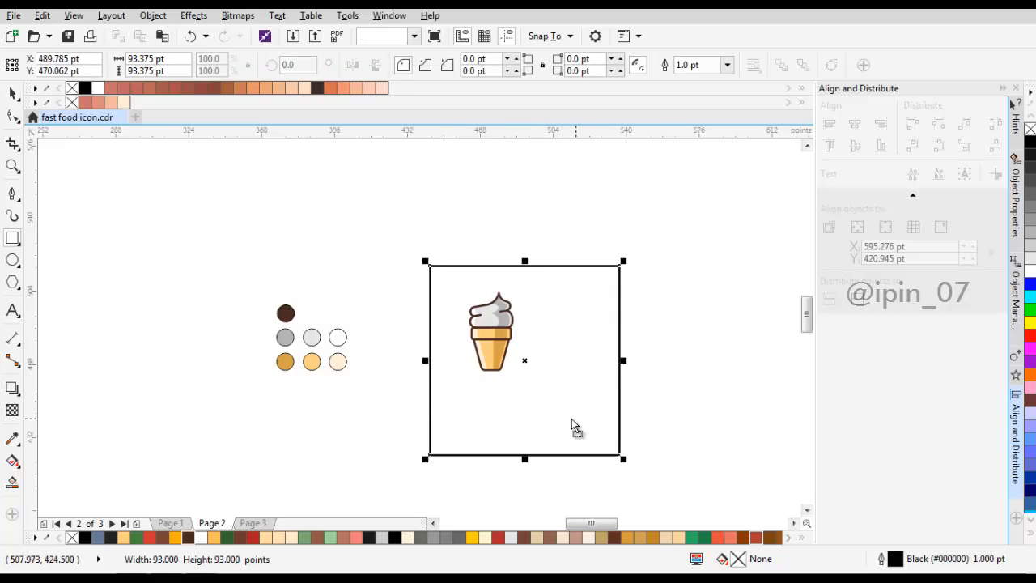
key(space)
drag(578, 428, 551, 405)
Step: Send the square back one level behind the icon and centre the two on each other horizontally and vertically
right_click(543, 372)
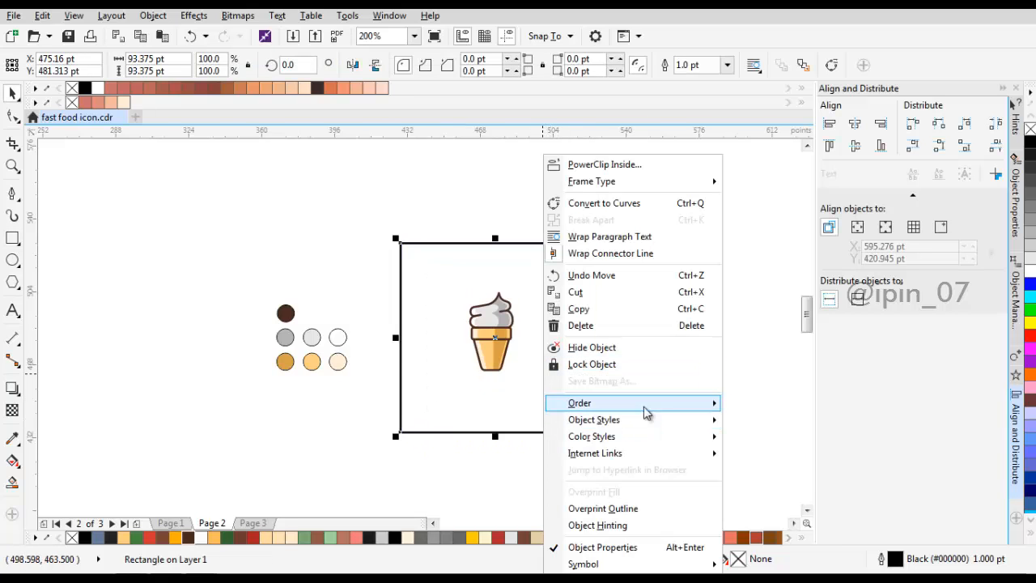
mouse_move(648, 411)
click(809, 490)
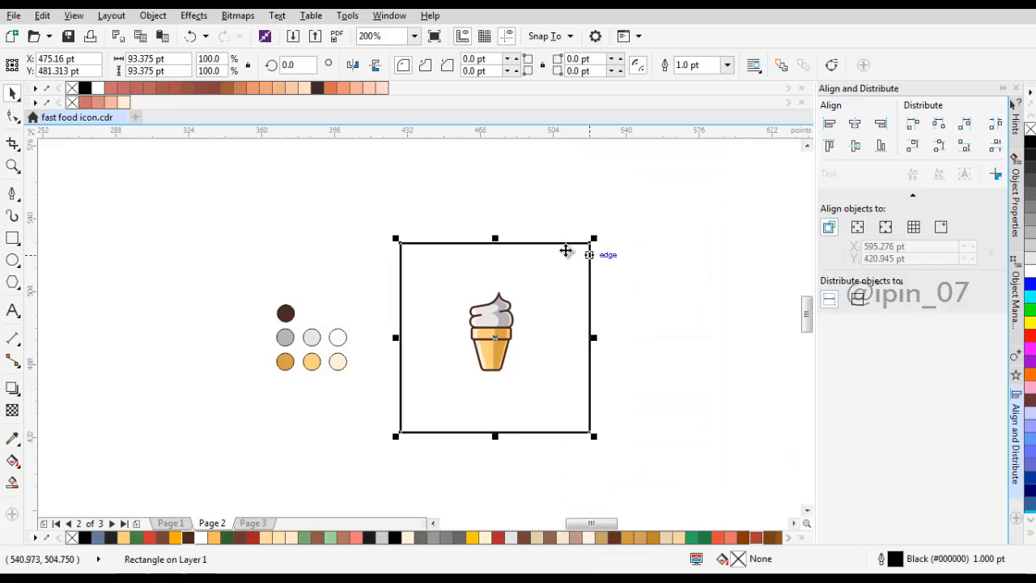
shift+click(501, 337)
click(855, 123)
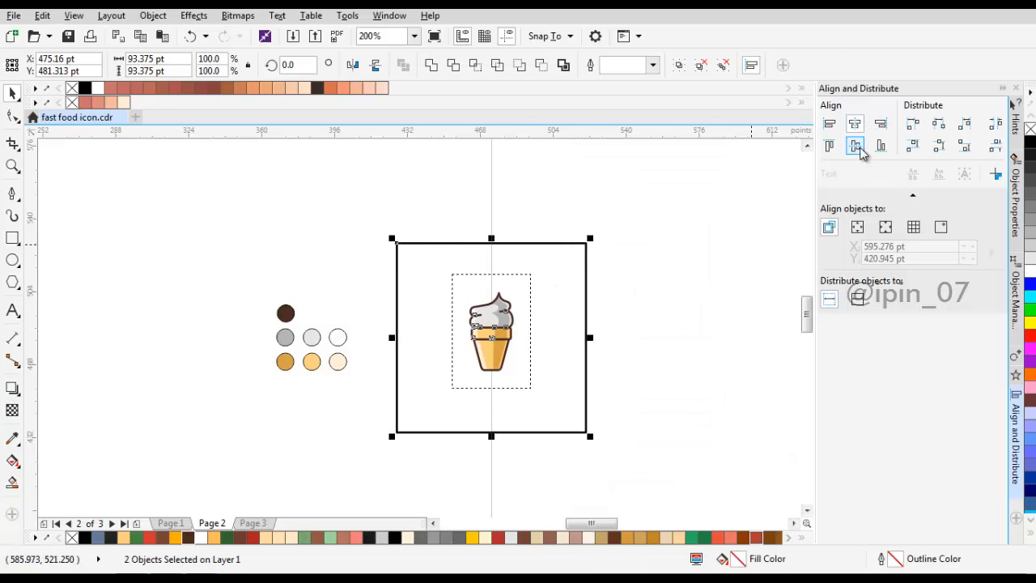
click(856, 146)
Step: Enlarge the square to about 121 pt per side and remove its outline
click(587, 237)
drag(587, 235, 617, 205)
click(727, 65)
click(722, 83)
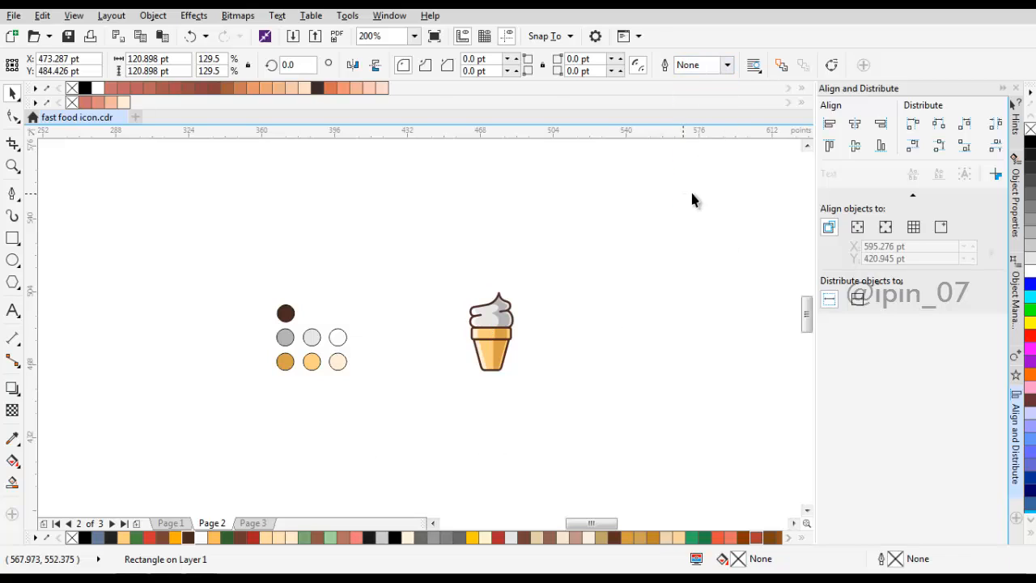
click(692, 200)
Step: Fill the background square with the pale yellow #FFF6D1
click(541, 287)
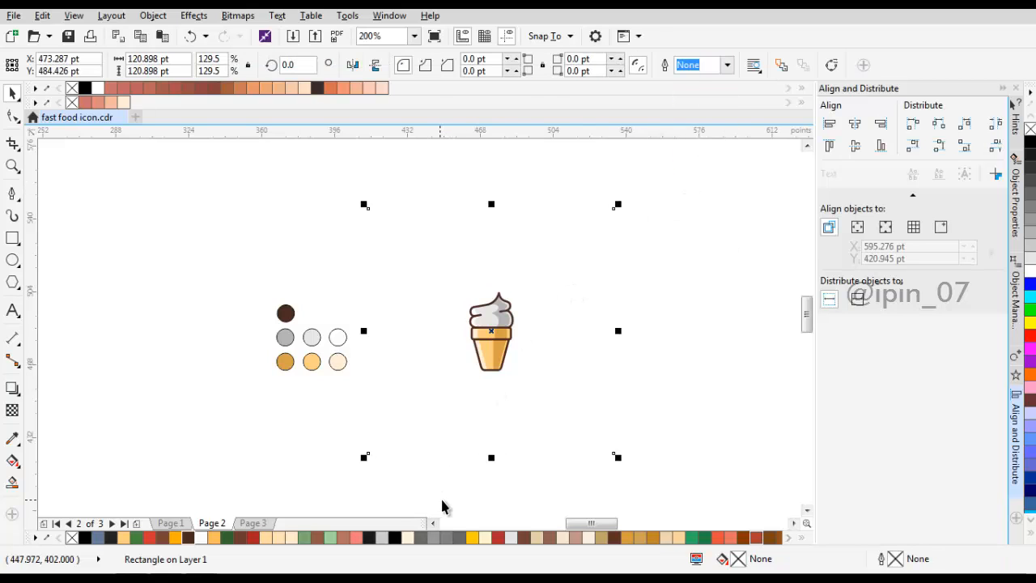
click(512, 538)
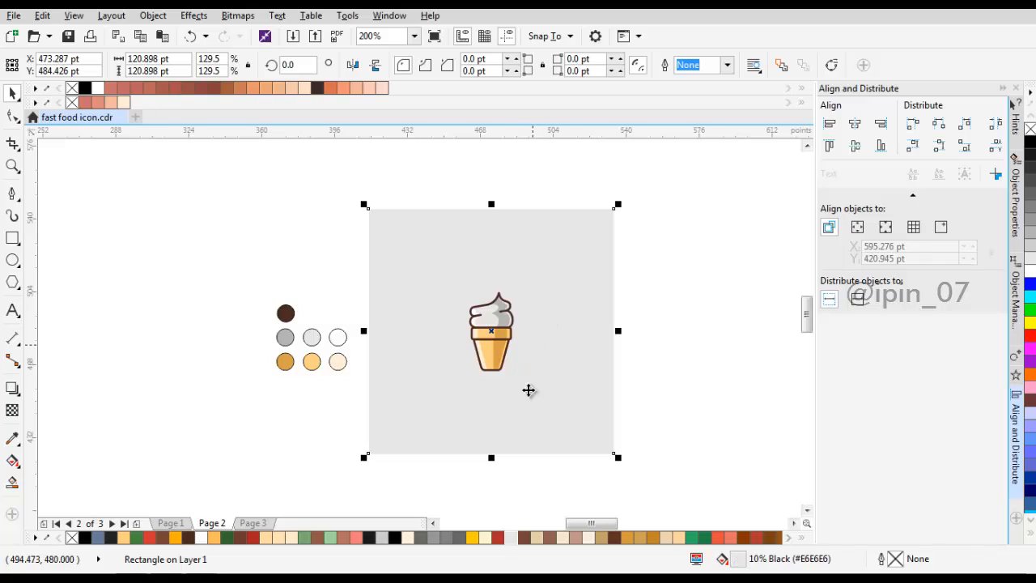
click(489, 537)
click(653, 316)
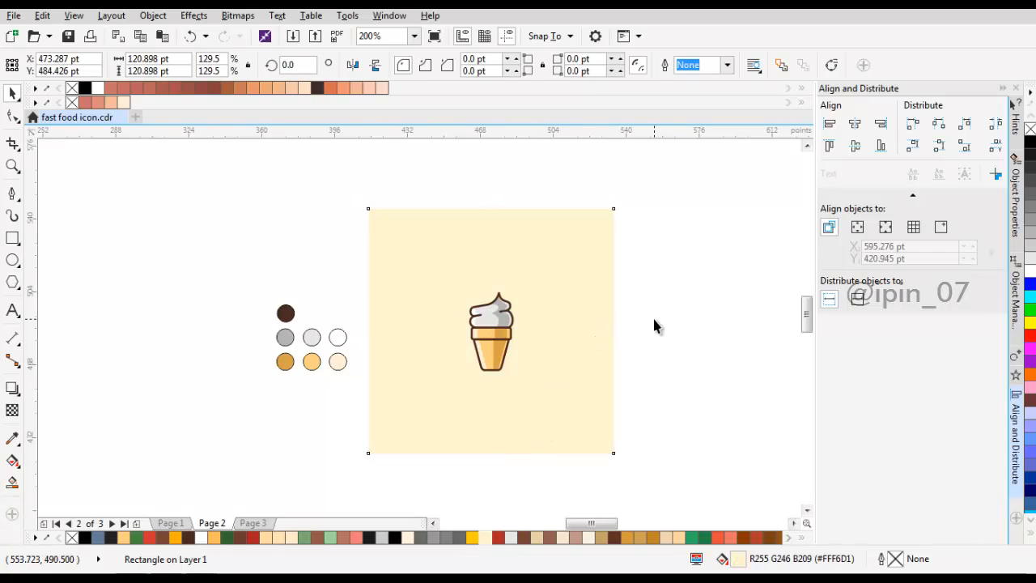
Step: Smart-fill the background area around the icon and break the new curve apart into its square and silhouette
scroll(596, 338, up, 1)
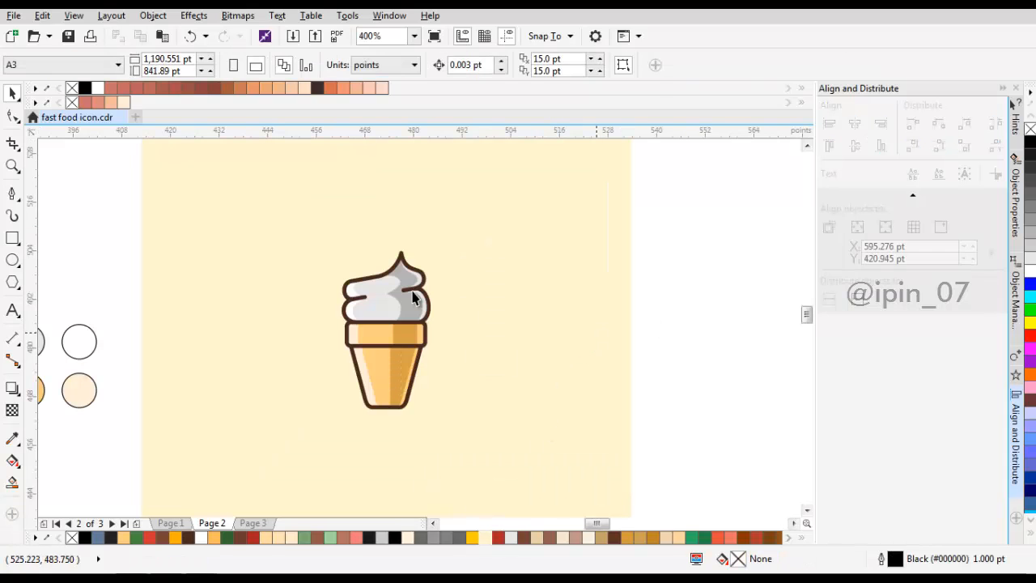
scroll(429, 268, up, 1)
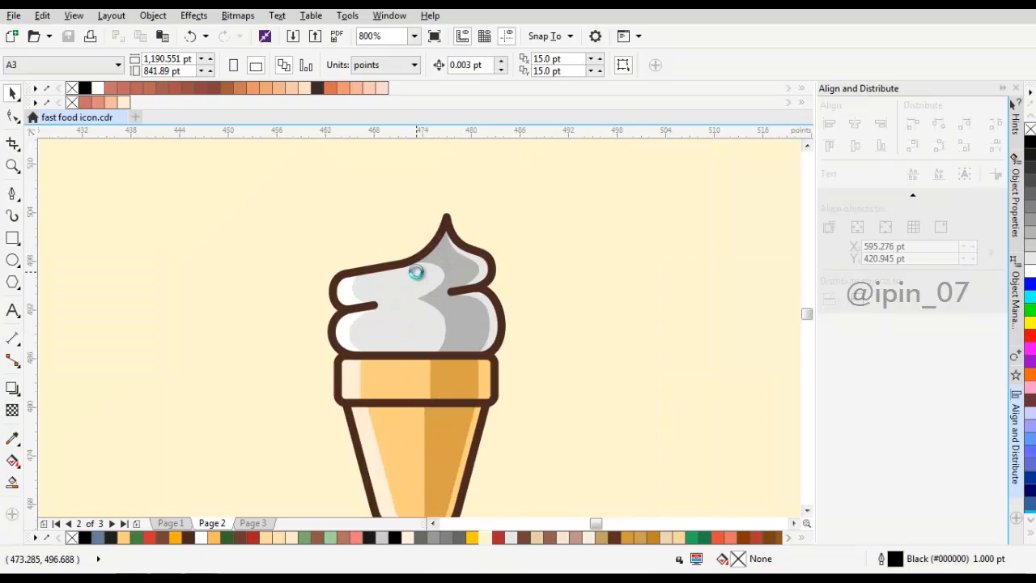
click(419, 282)
scroll(418, 281, down, 3)
scroll(446, 277, up, 1)
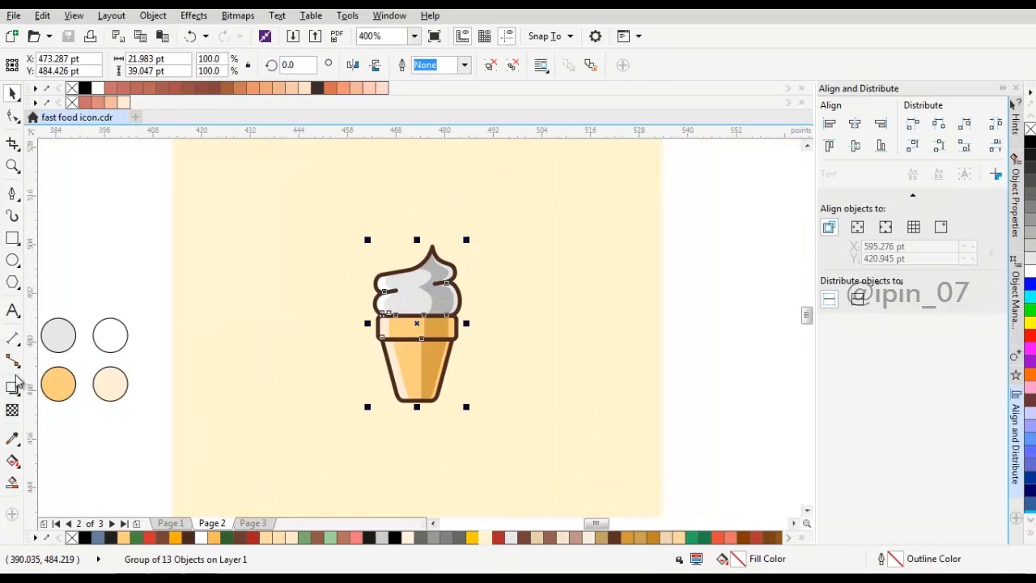
click(12, 484)
click(506, 283)
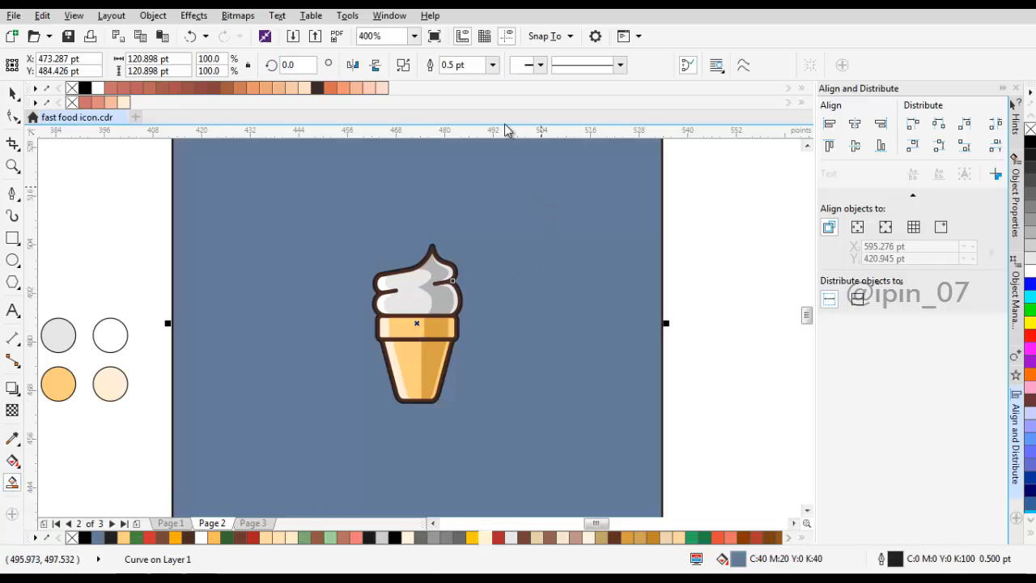
key(space)
key(ctrl+k)
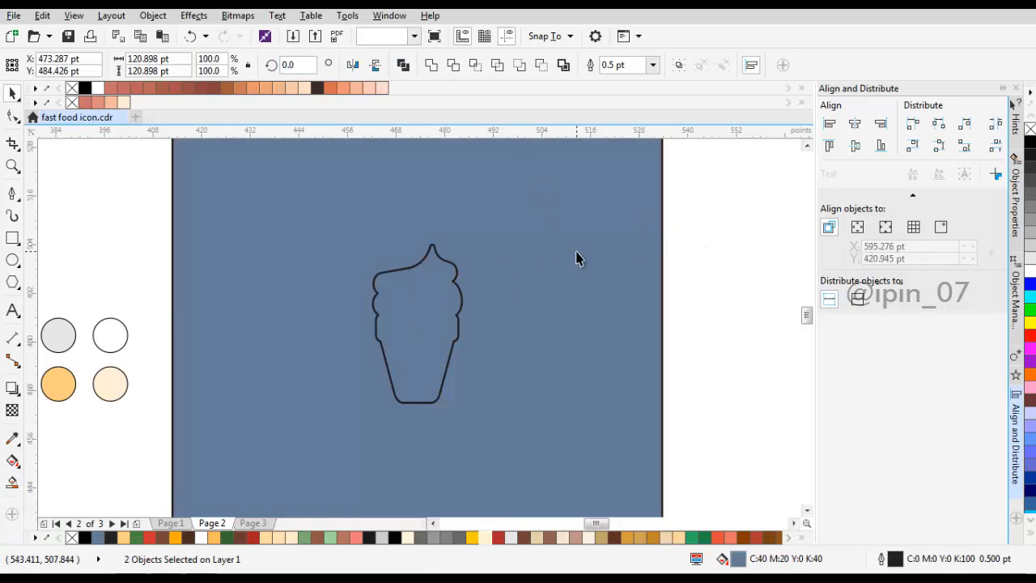
Step: Delete the outer square piece of the smart fill and remove the outline from the remaining silhouette
click(542, 265)
key(Delete)
click(435, 308)
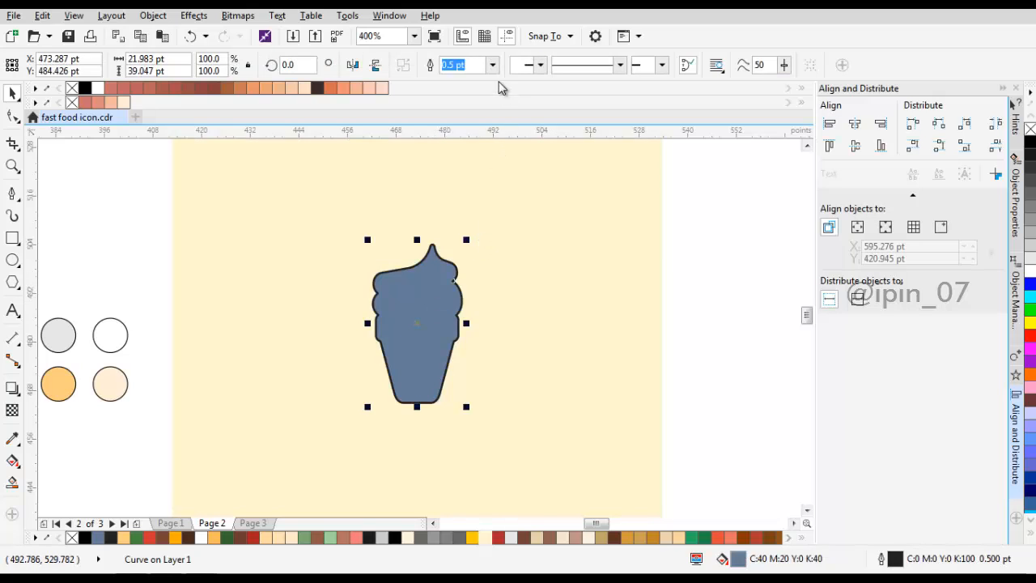
click(492, 65)
click(457, 75)
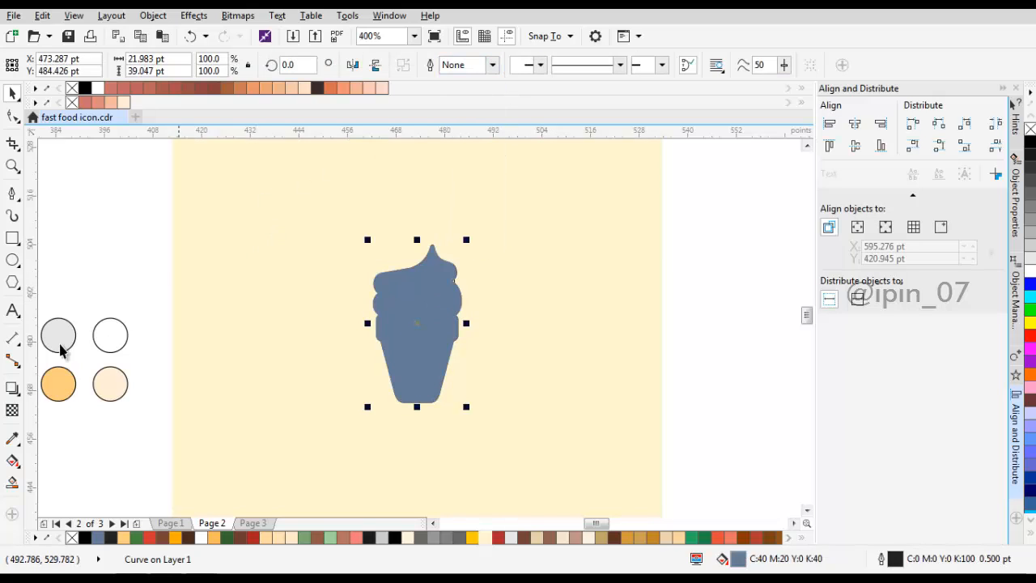
Step: Add a one-step outward contour of about 0.99 pt around the icon's silhouette
click(12, 390)
click(74, 405)
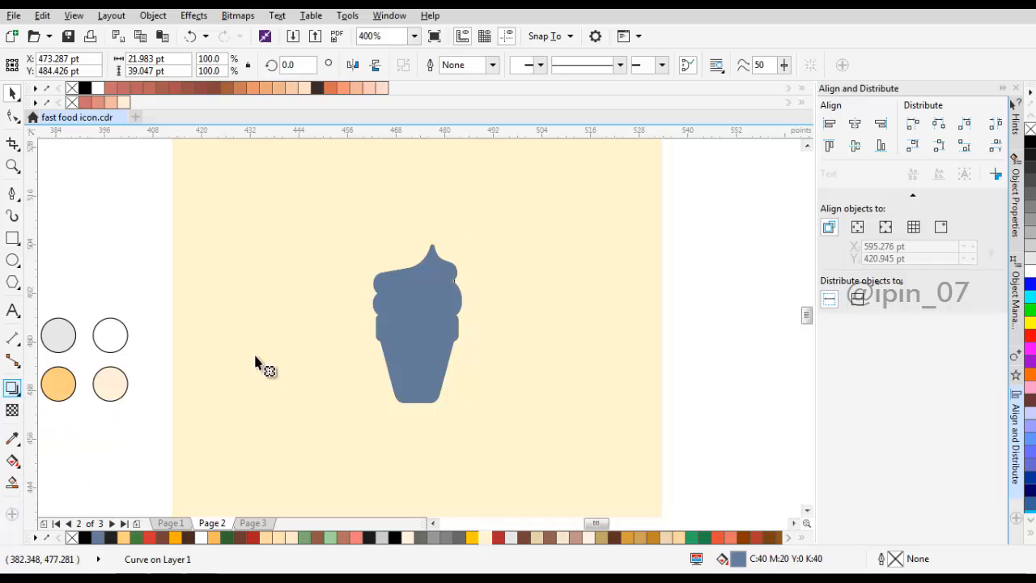
scroll(434, 262, up, 2)
drag(452, 251, 486, 225)
key(space)
scroll(461, 290, down, 2)
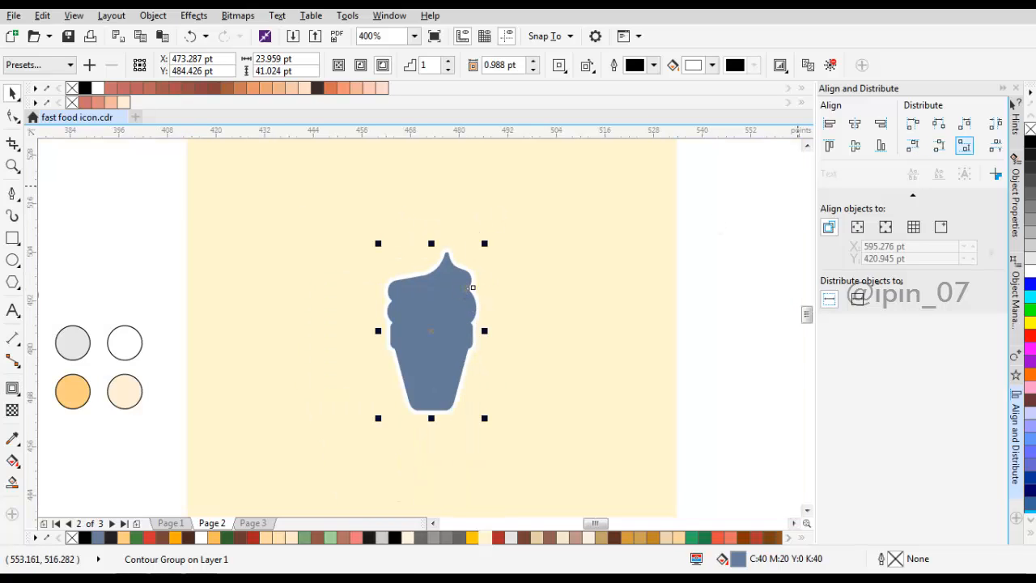
Step: Fill the silhouette white and send the contour group back one level behind the icon
drag(472, 287, 449, 295)
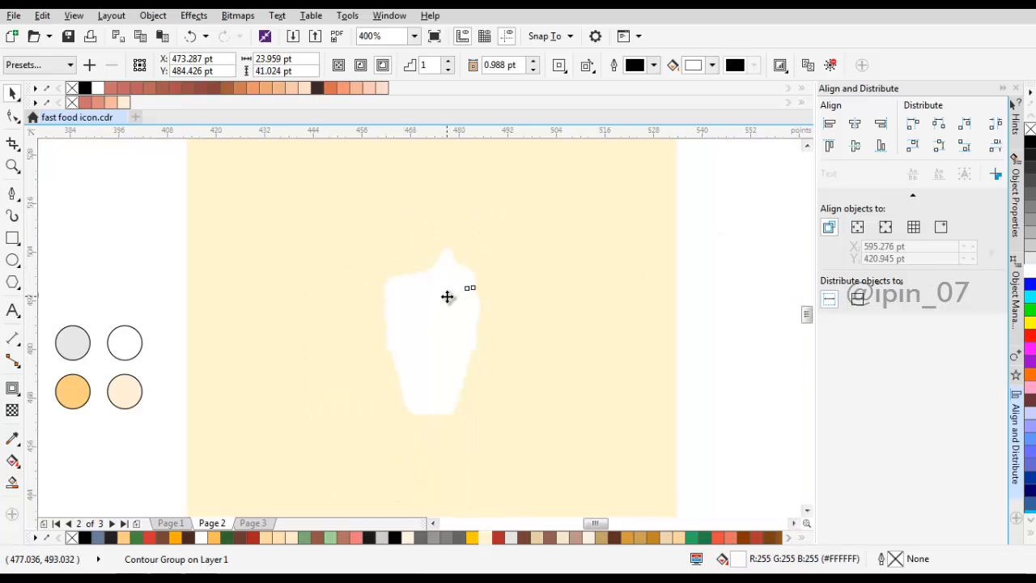
right_click(449, 295)
mouse_move(523, 426)
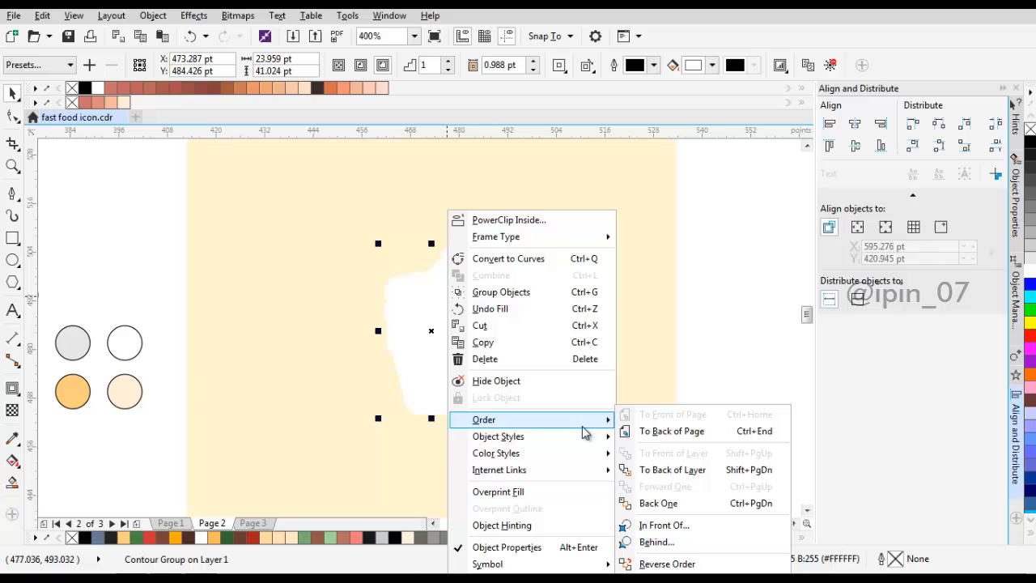
click(658, 503)
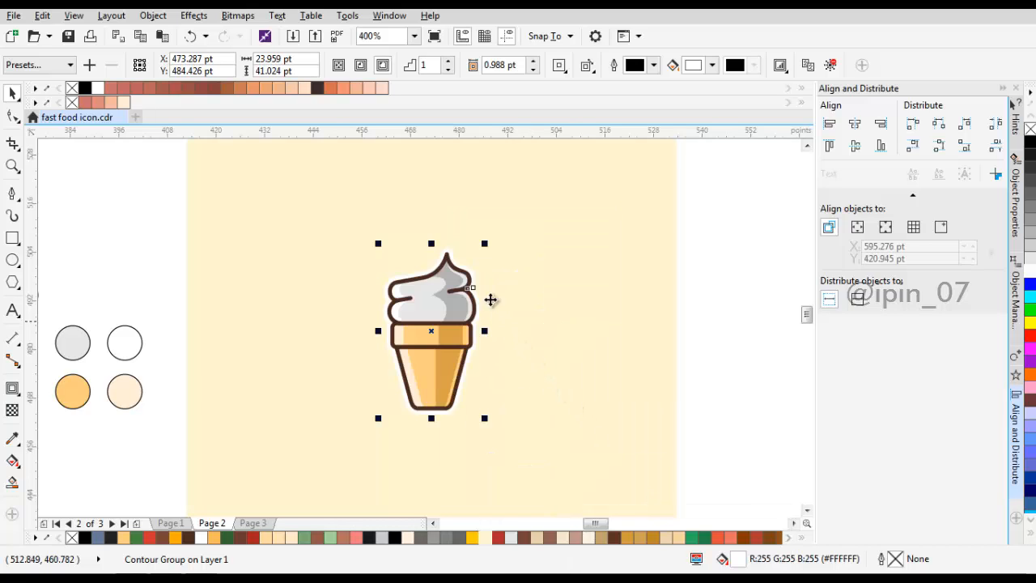
Step: Widen the white contour's offset to about 1.27 pt
scroll(467, 260, up, 2)
double_click(458, 279)
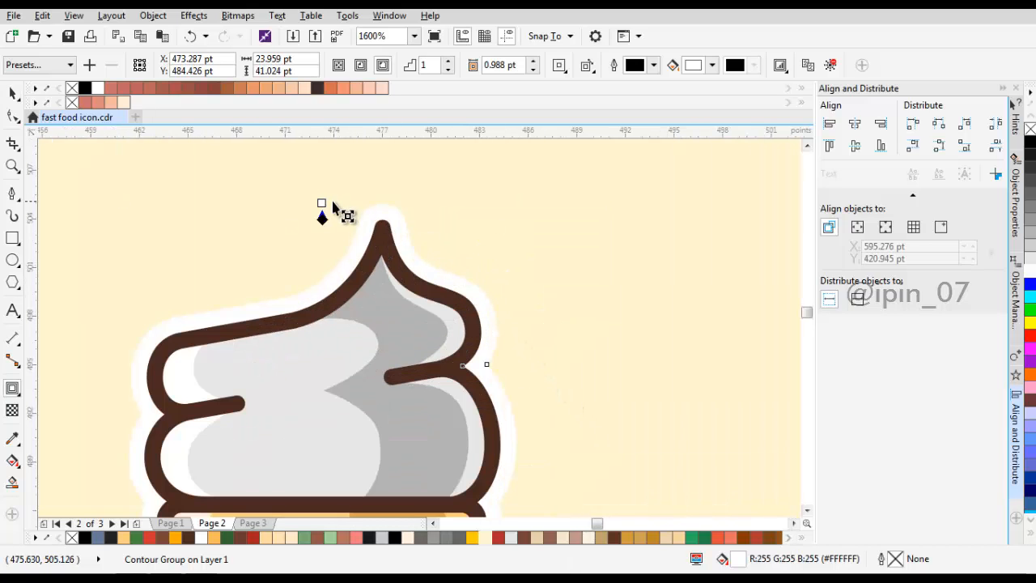
drag(319, 201, 320, 197)
key(space)
scroll(534, 242, down, 3)
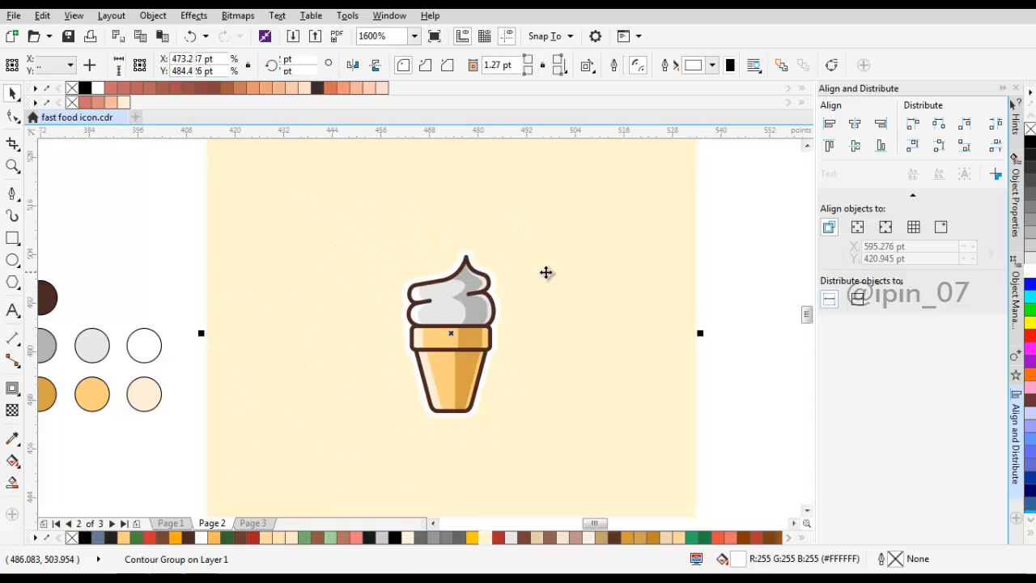
Step: Recolour the background square light blue #96BCF5 from the document palette
click(613, 381)
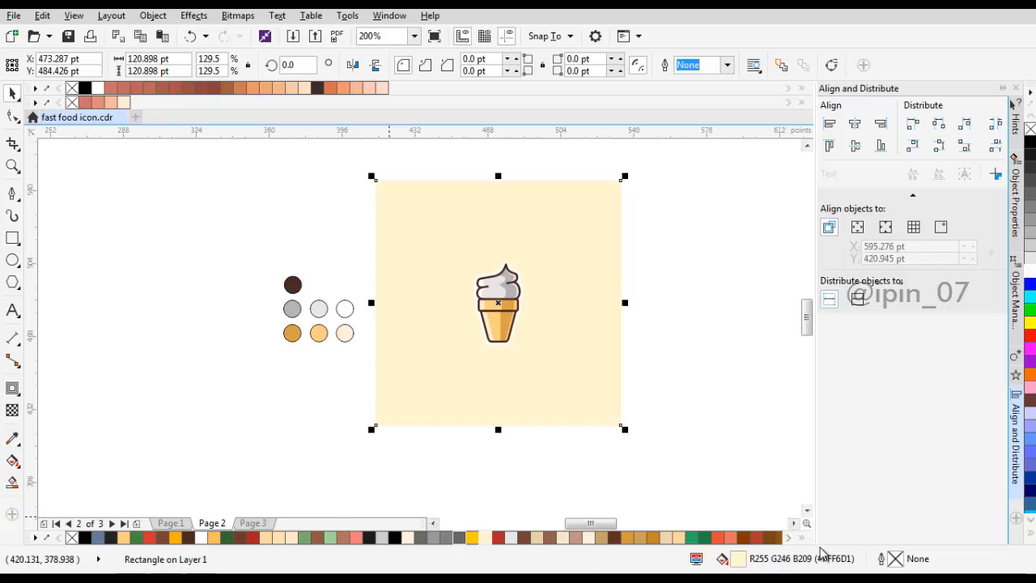
click(802, 537)
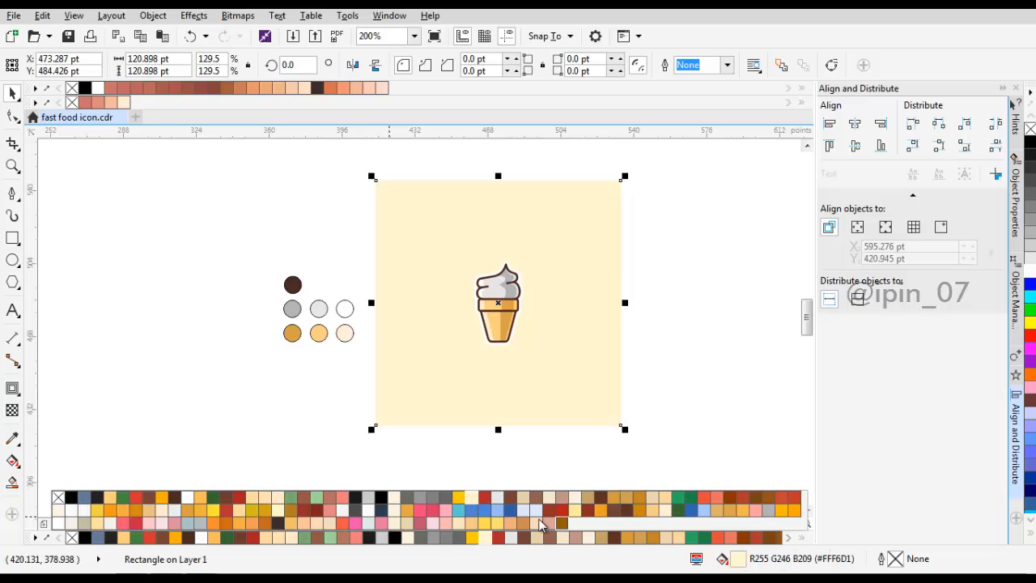
click(498, 511)
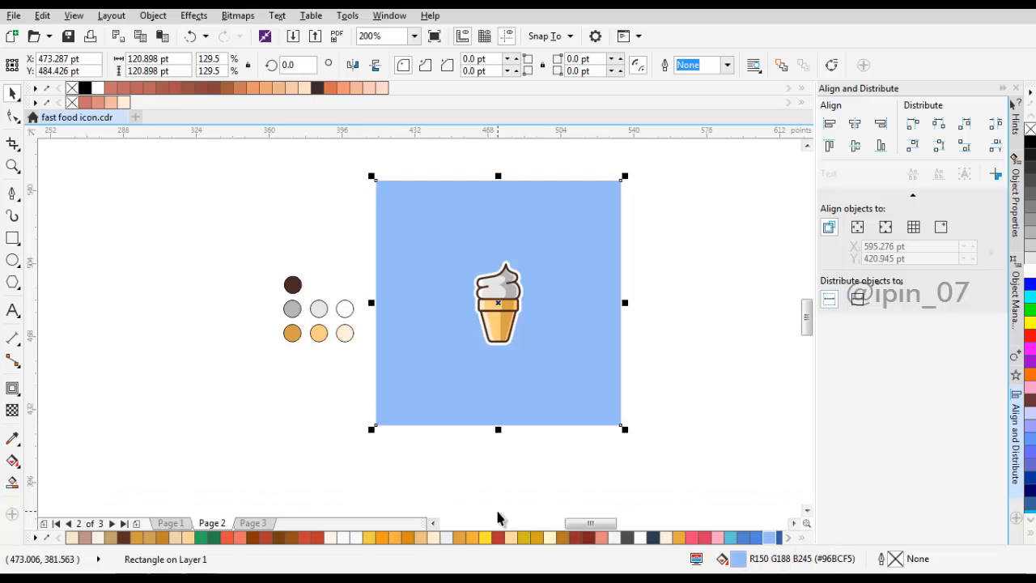
click(667, 333)
scroll(517, 278, up, 1)
scroll(526, 334, up, 1)
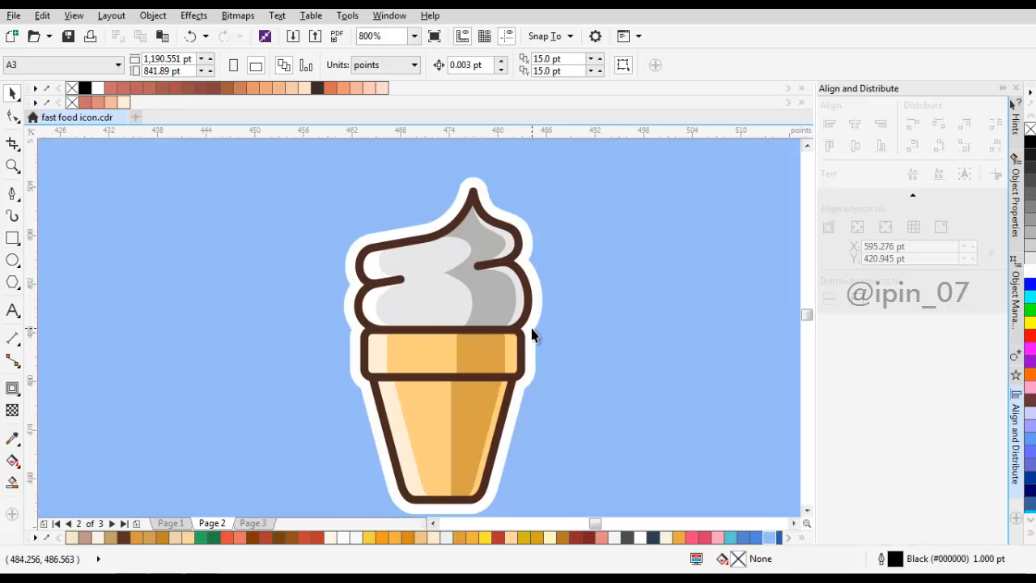
Step: Try to cast a drop shadow toward the lower right from the grouped icon
click(421, 313)
click(12, 390)
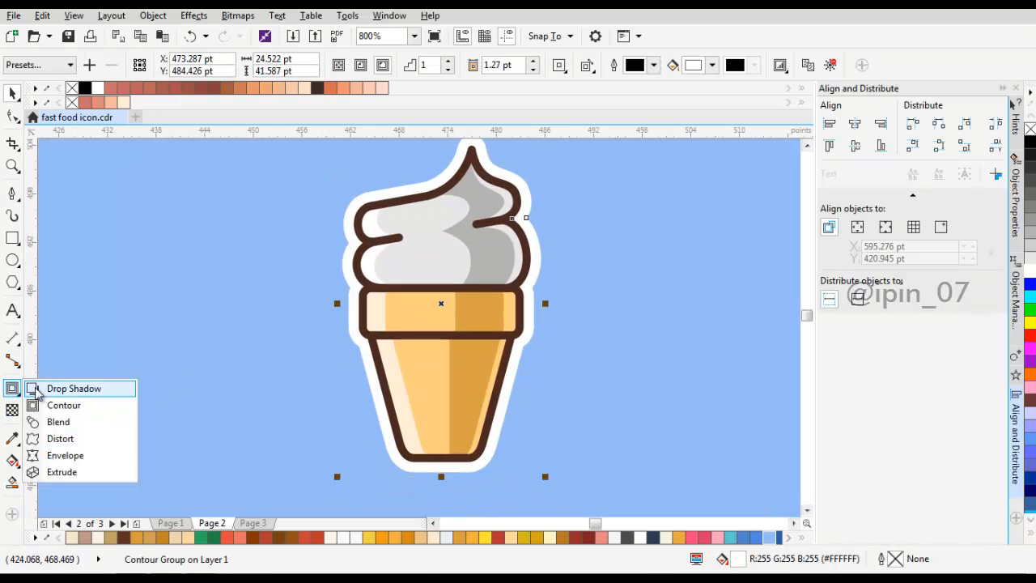
click(43, 392)
drag(544, 389, 512, 359)
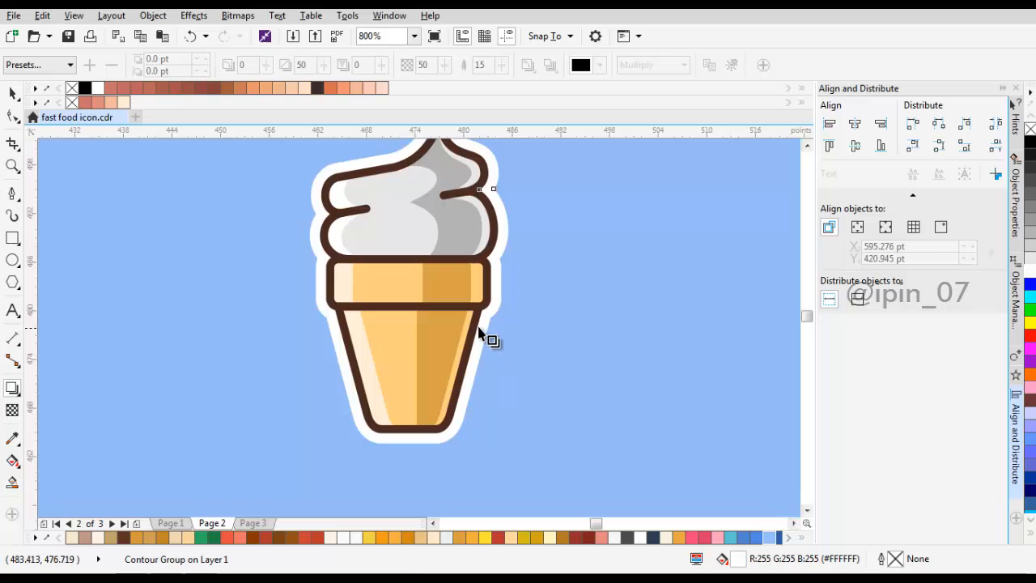
key(ctrl+k)
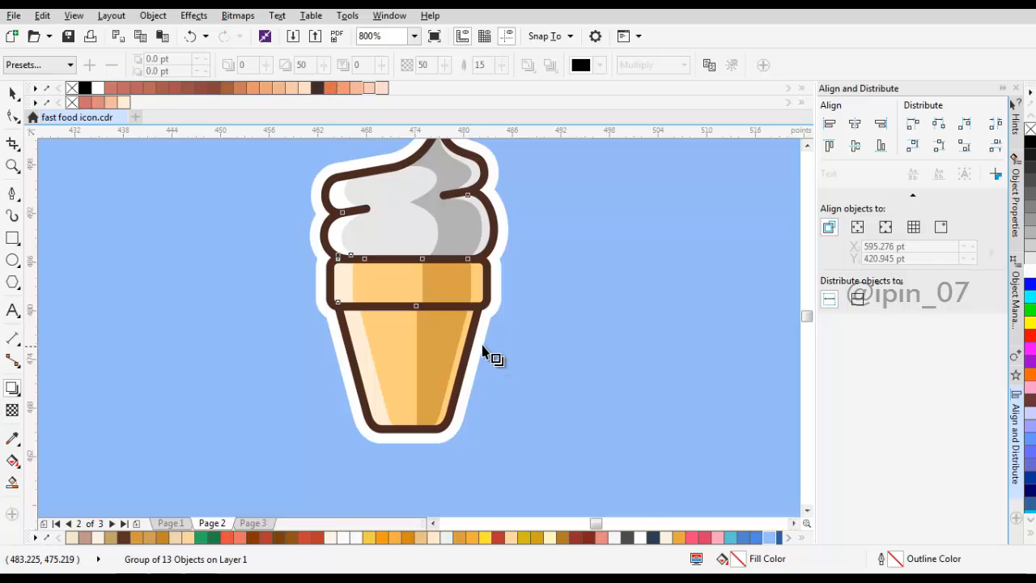
drag(481, 345, 527, 391)
key(ctrl+z)
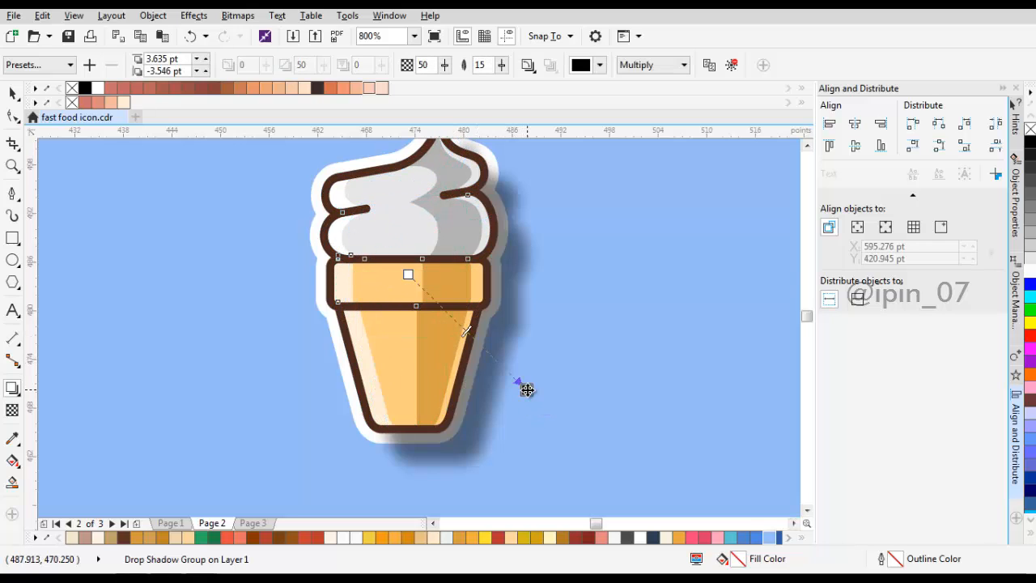
key(ctrl+z)
Step: Try to cast a drop shadow directly from the white contour group
key(space)
key(space)
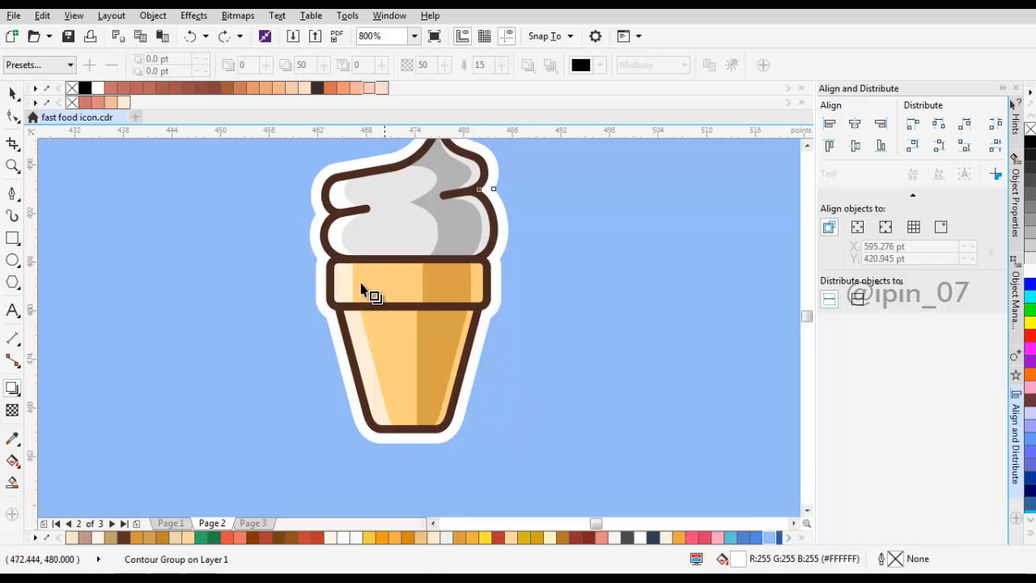
click(418, 262)
click(491, 314)
key(space)
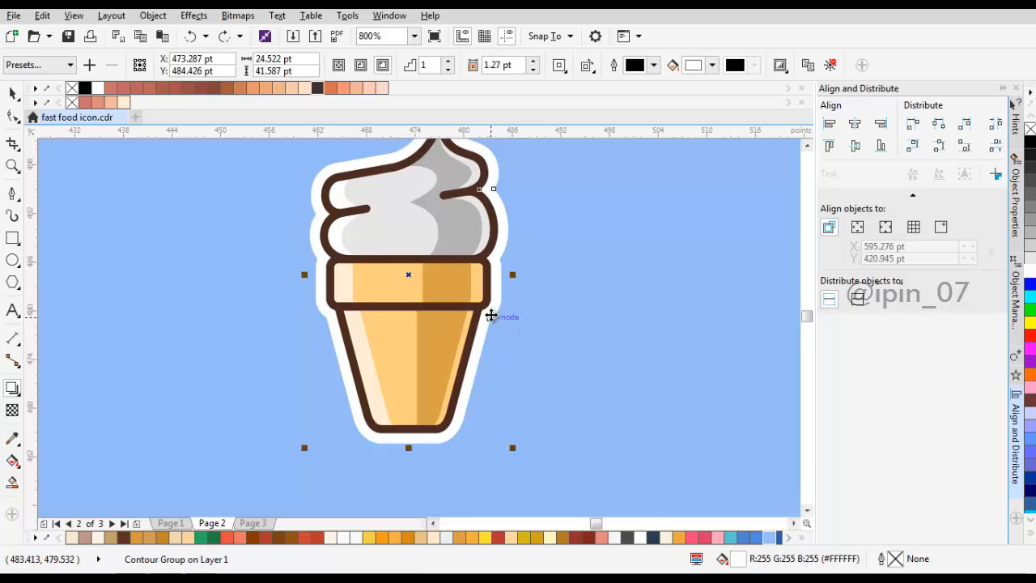
drag(491, 314, 532, 333)
key(ctrl+z)
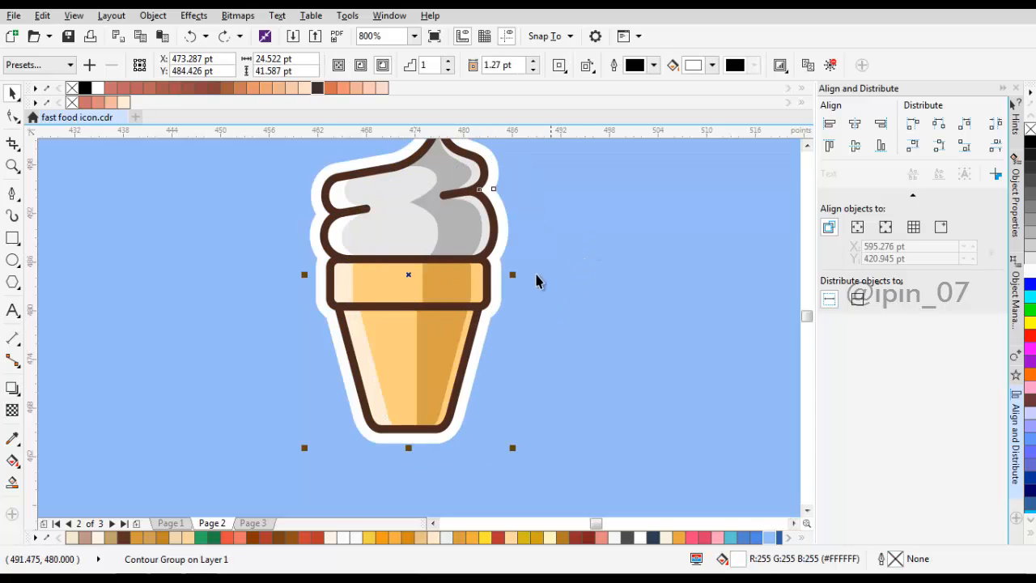
key(space)
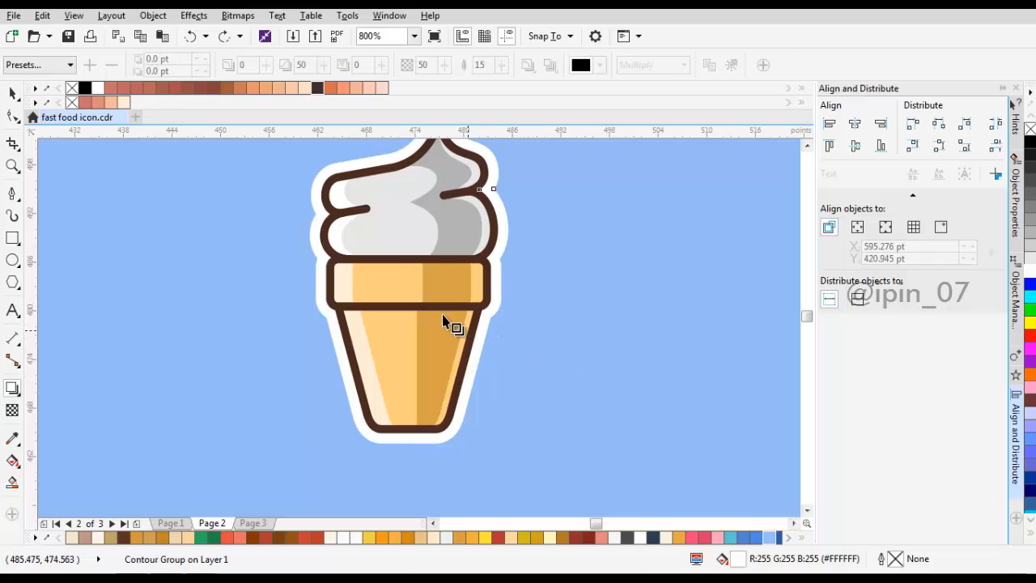
Step: Break the contour group apart and cast a drop shadow from its outer white shape, offset about 0.87 pt right and 0.71 pt down
key(space)
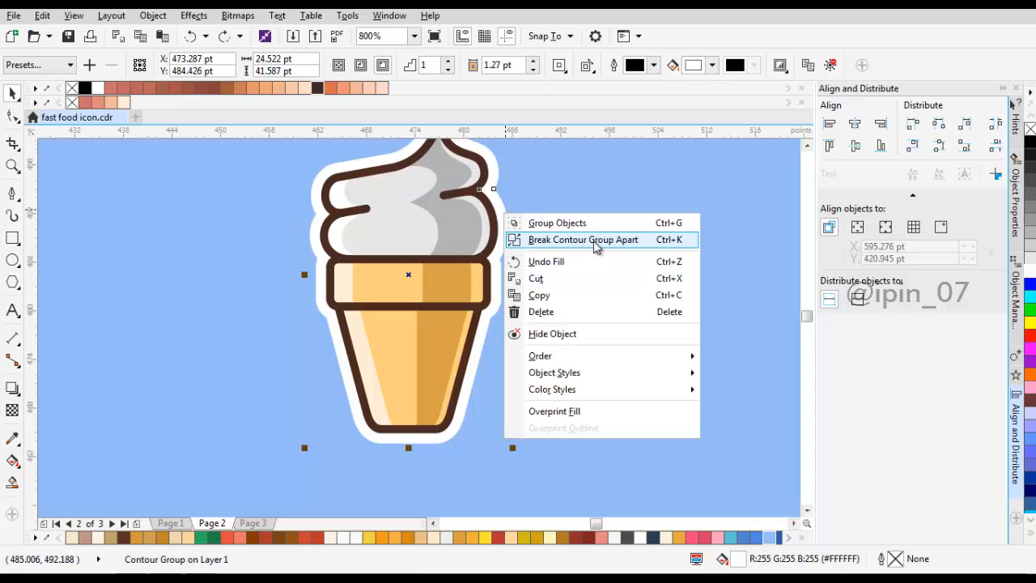
click(595, 241)
click(511, 231)
click(507, 235)
key(s)
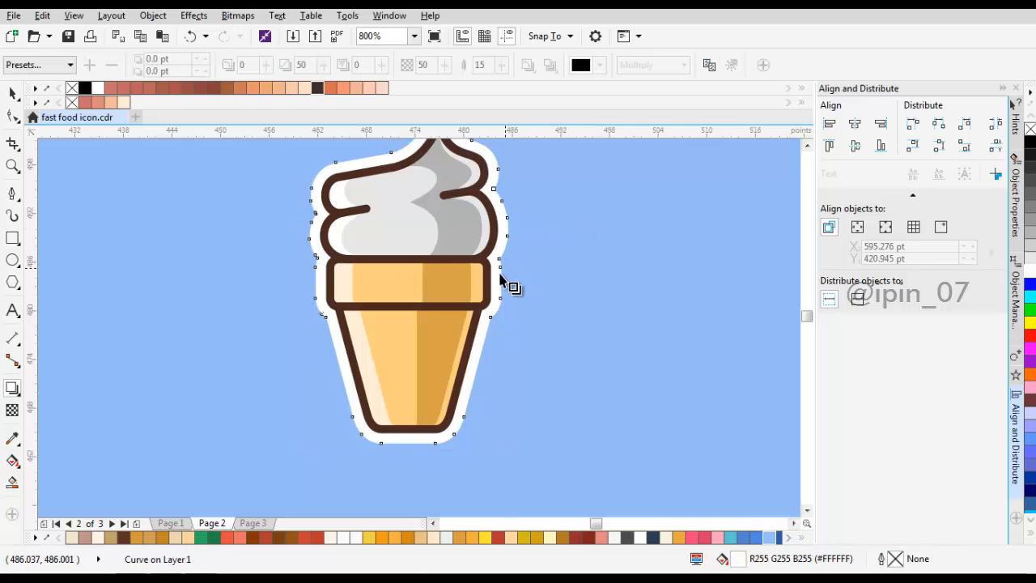
drag(507, 275, 514, 361)
key(ctrl+z)
scroll(515, 361, down, 2)
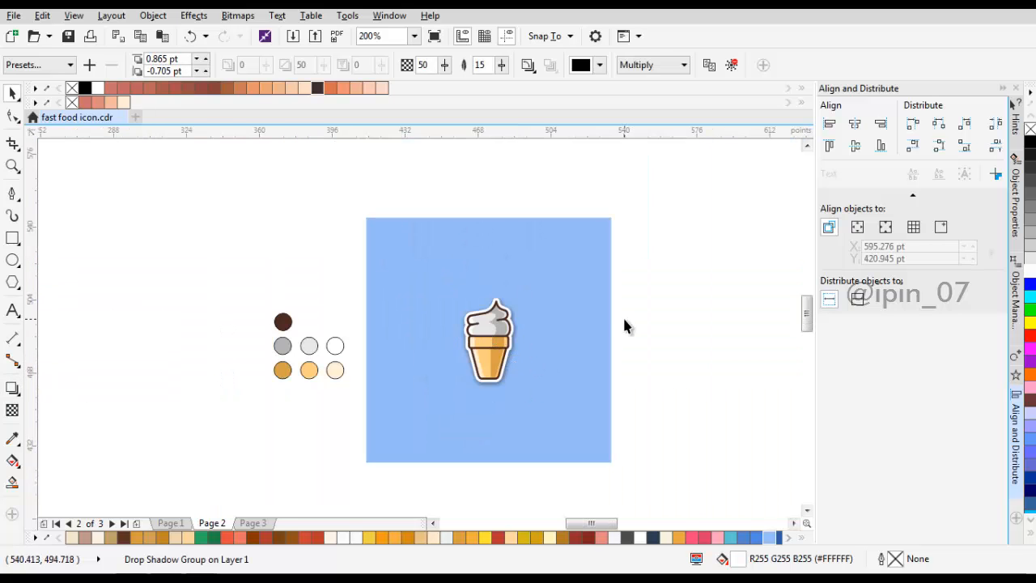